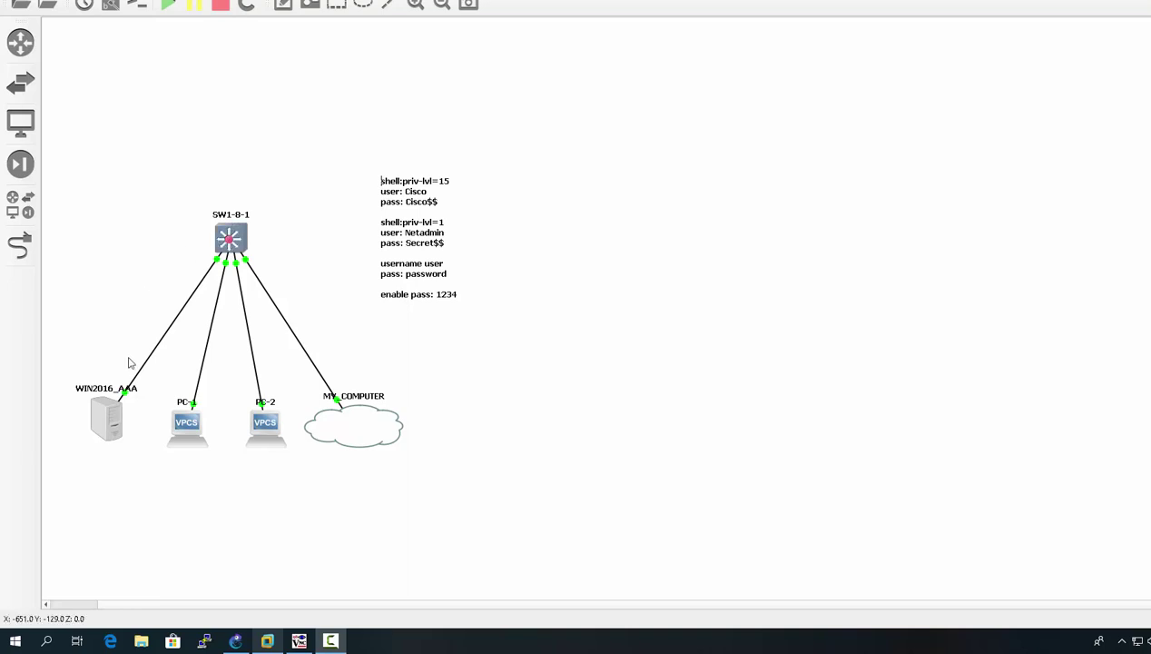
# Step: Nudge the WIN2016_AAA node and open its console showing Network Policy Server
pyautogui.moveTo(106, 420)
pyautogui.mouseDown()
pyautogui.moveTo(107, 407)
pyautogui.moveTo(107, 427)
pyautogui.mouseUp()
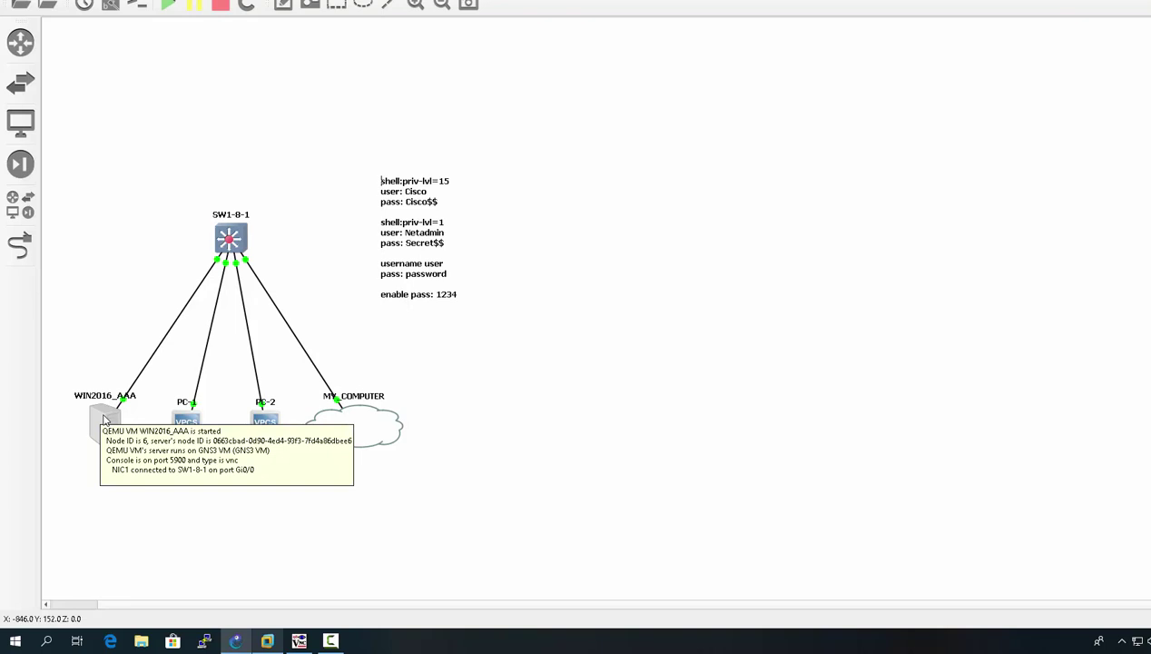
pyautogui.doubleClick(104, 419)
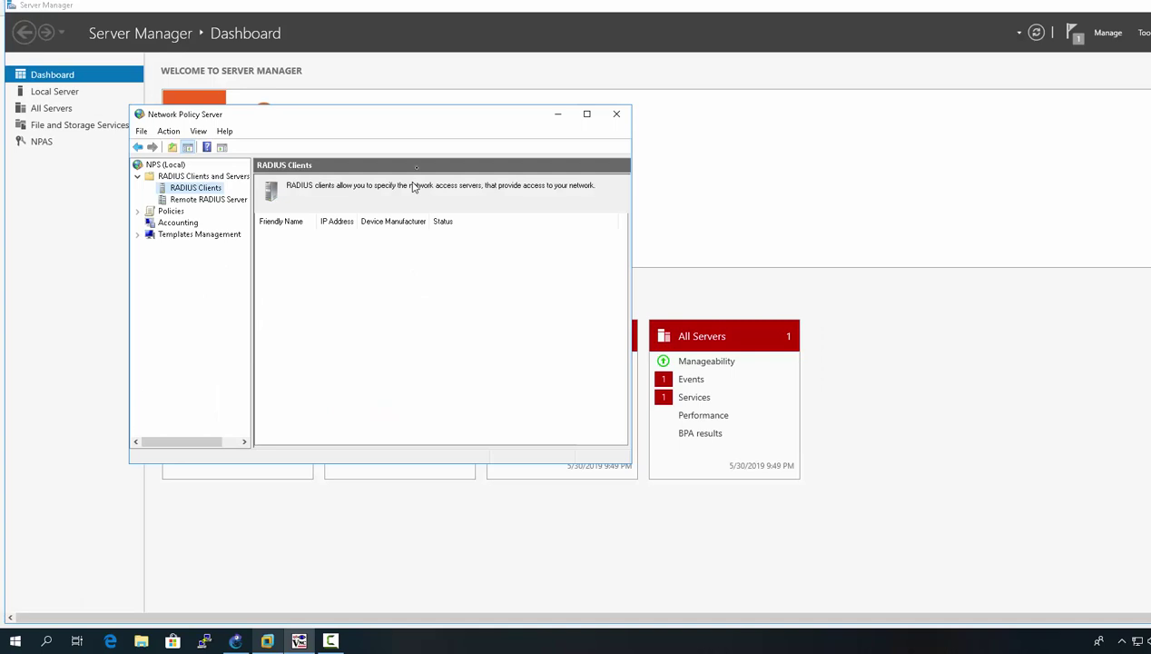
# Step: Move the Network Policy Server window toward the centre and return to the GNS3 topology
pyautogui.moveTo(413, 118); pyautogui.dragTo(536, 148)
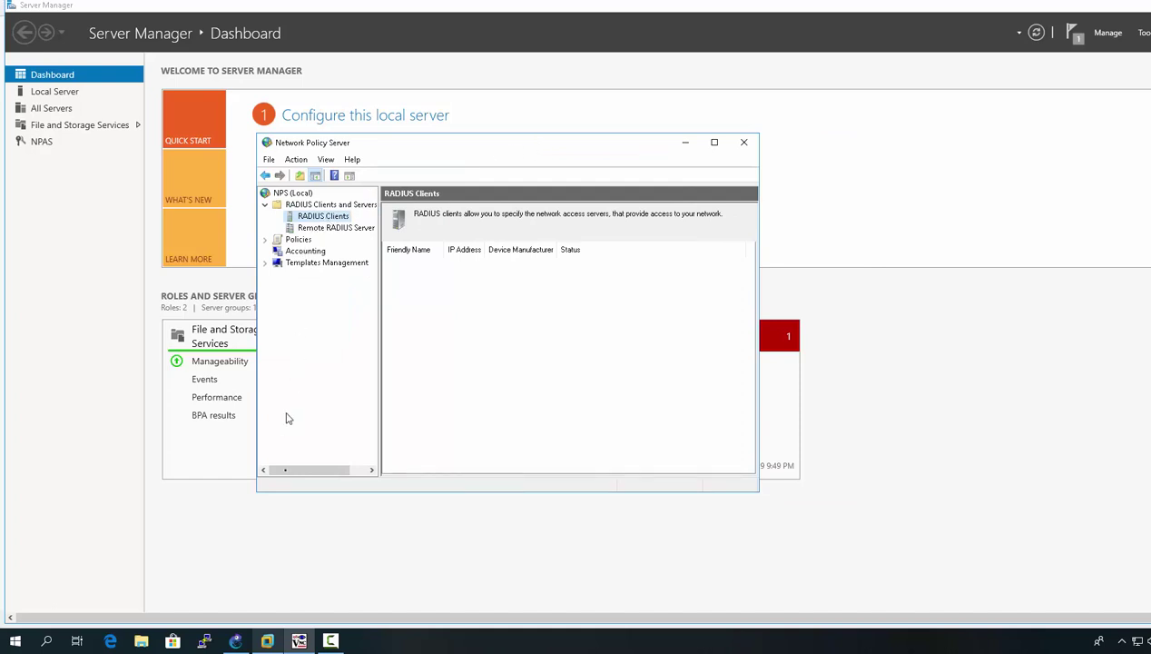
pyautogui.click(243, 644)
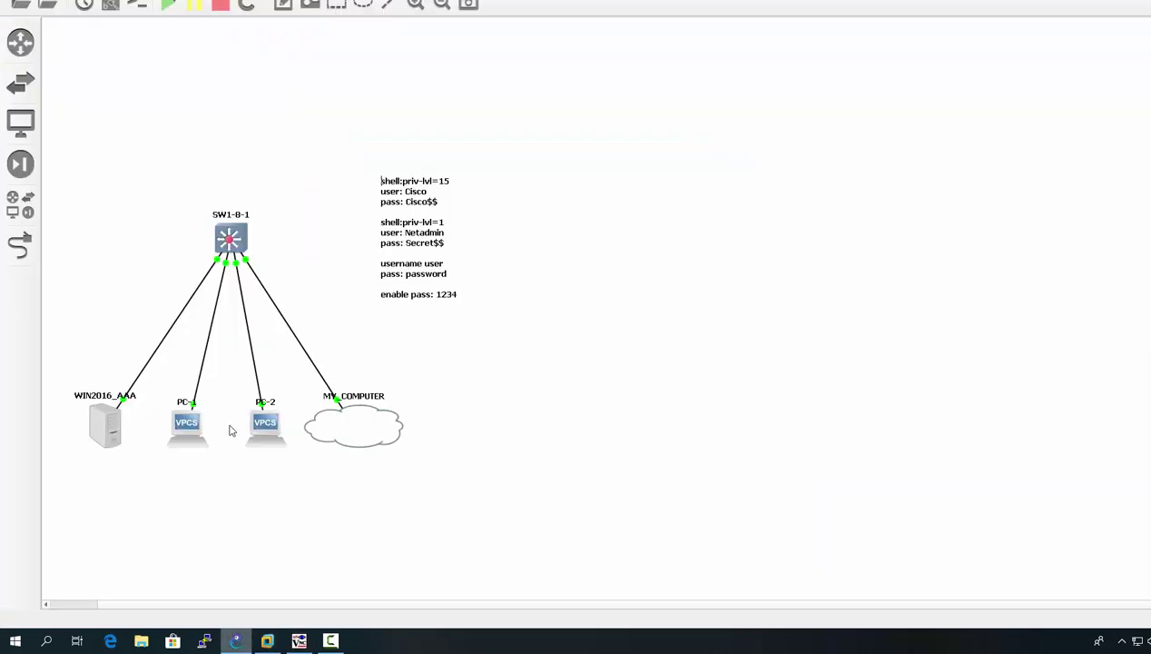
# Step: On SW1-8-1 run 'show ip int b' to see Vlan1 at 172.16.0.253, then return to the server
pyautogui.doubleClick(242, 246)
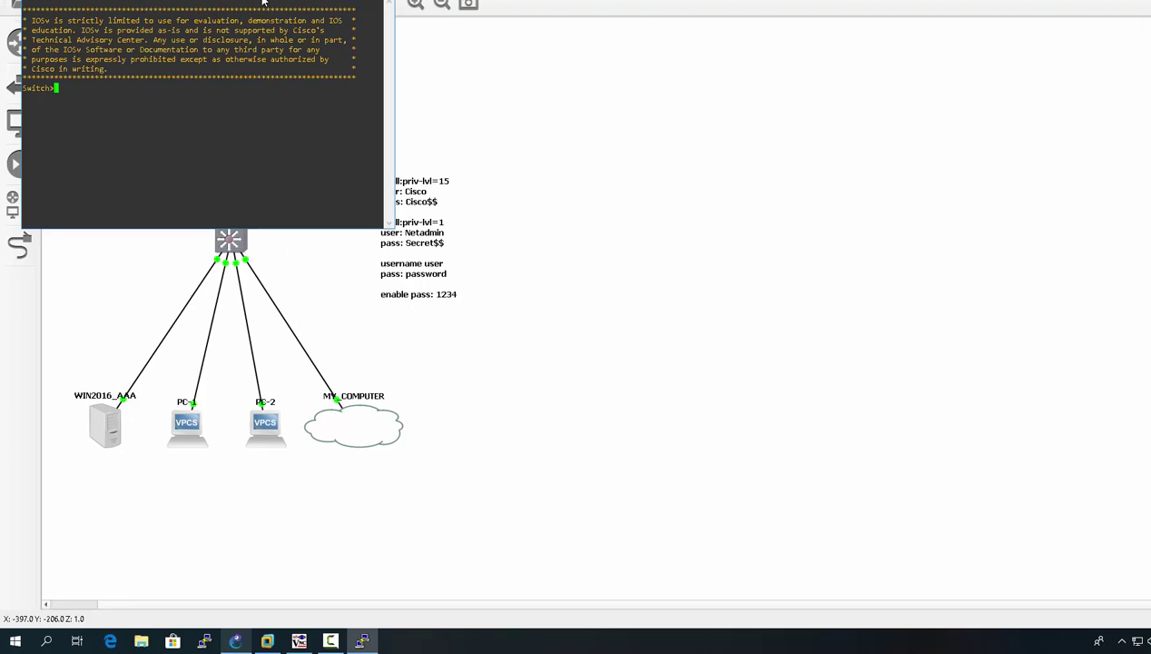
pyautogui.write('show ip')
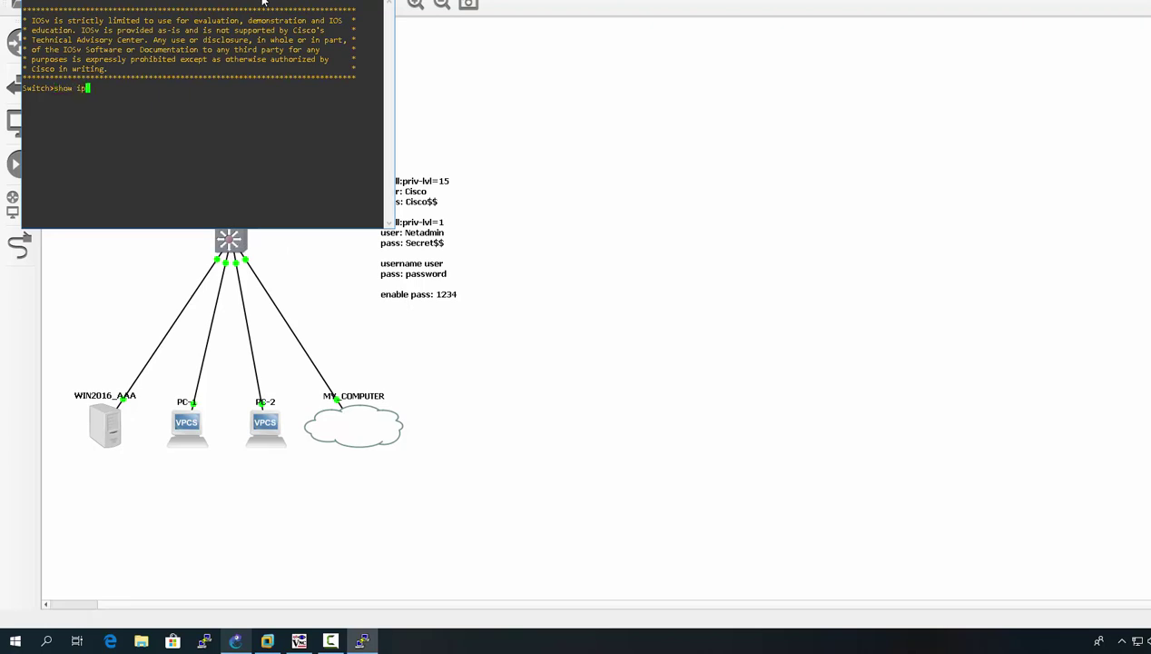
pyautogui.write(' int b')
pyautogui.press('Return')
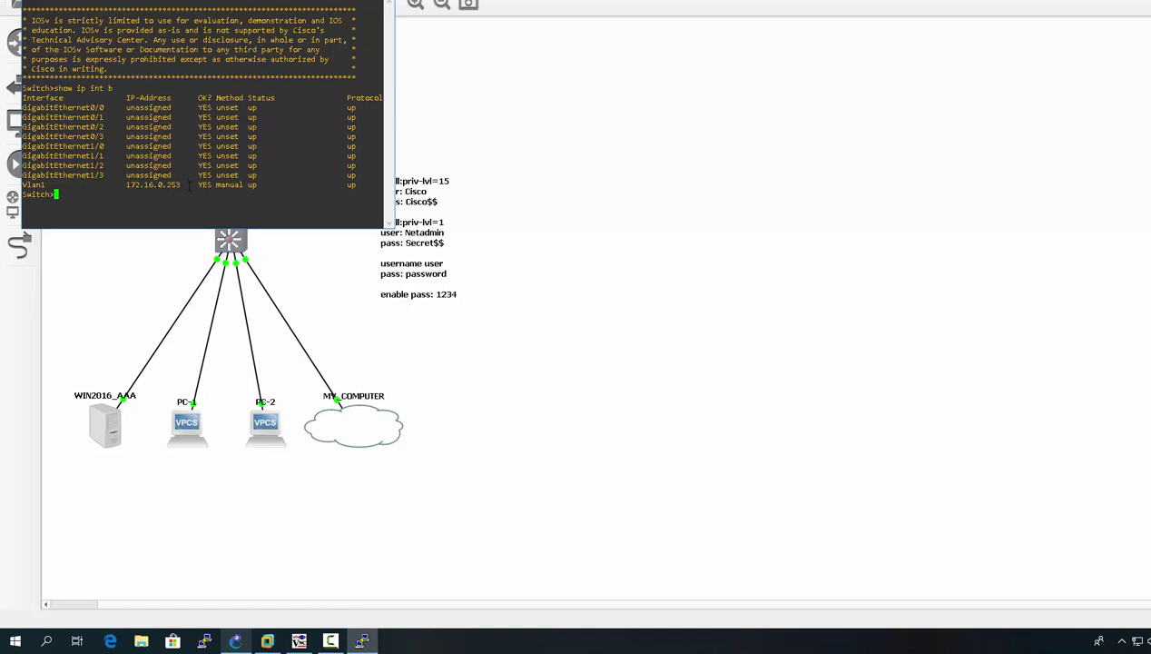
pyautogui.click(300, 641)
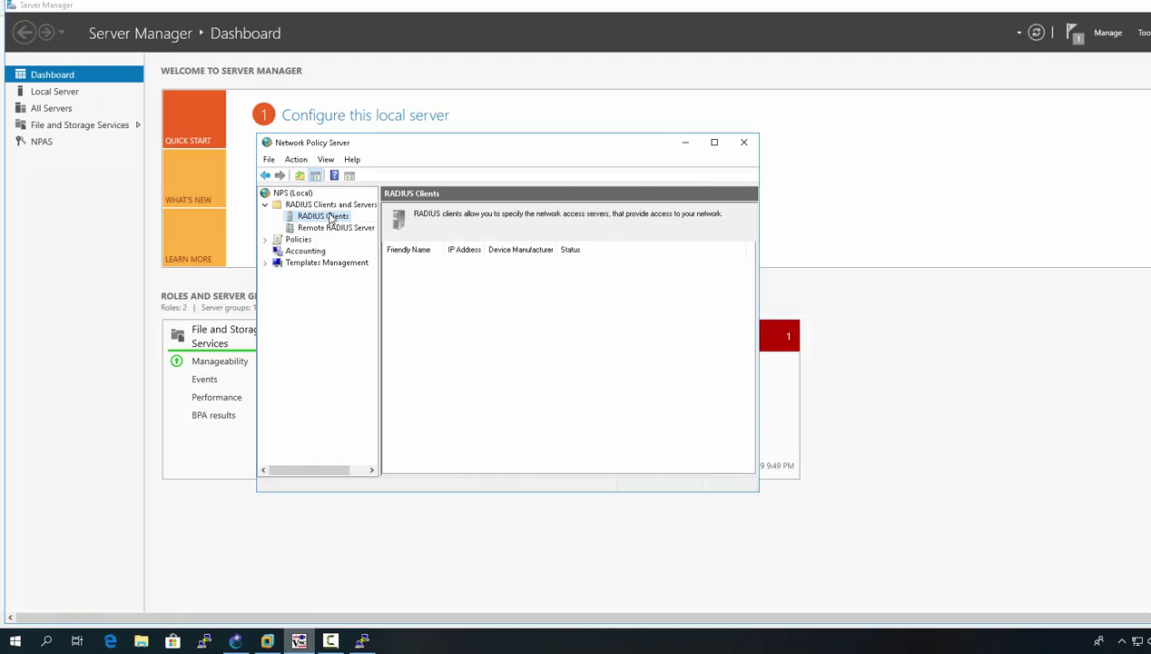
# Step: Expand RADIUS Clients and Servers and start a new RADIUS client
pyautogui.click(264, 205)
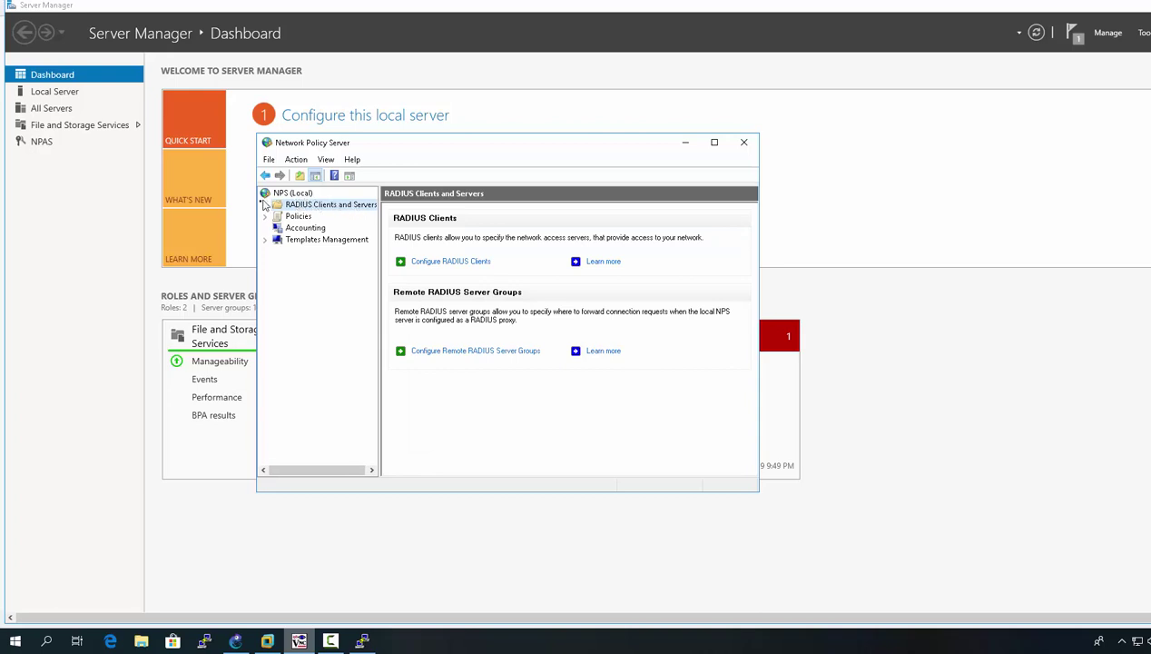
pyautogui.click(265, 206)
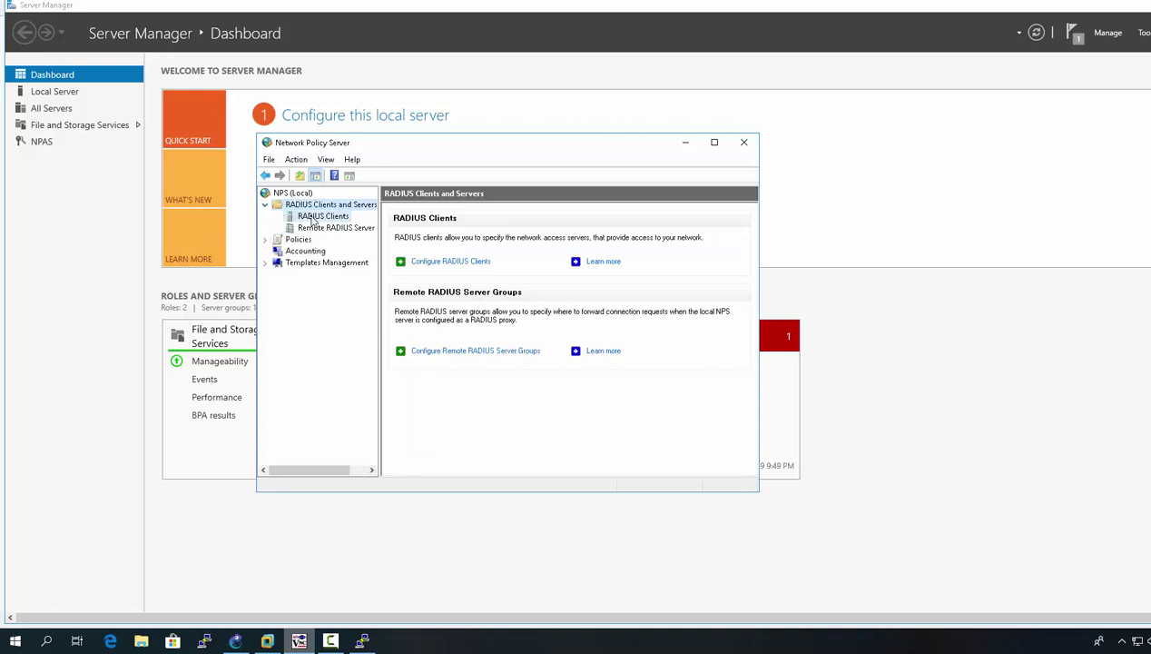
pyautogui.rightClick(314, 218)
pyautogui.click(332, 227)
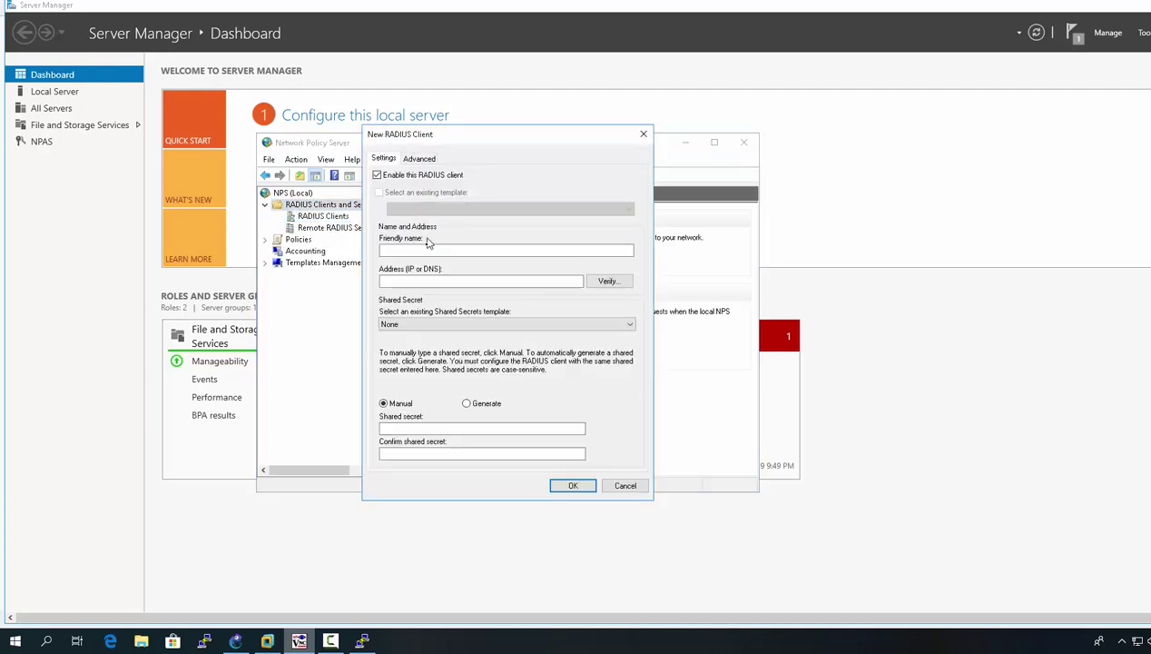
# Step: Enter friendly name SW1, address 172.16.0.253, and the shared secret with its confirmation
pyautogui.click(426, 248)
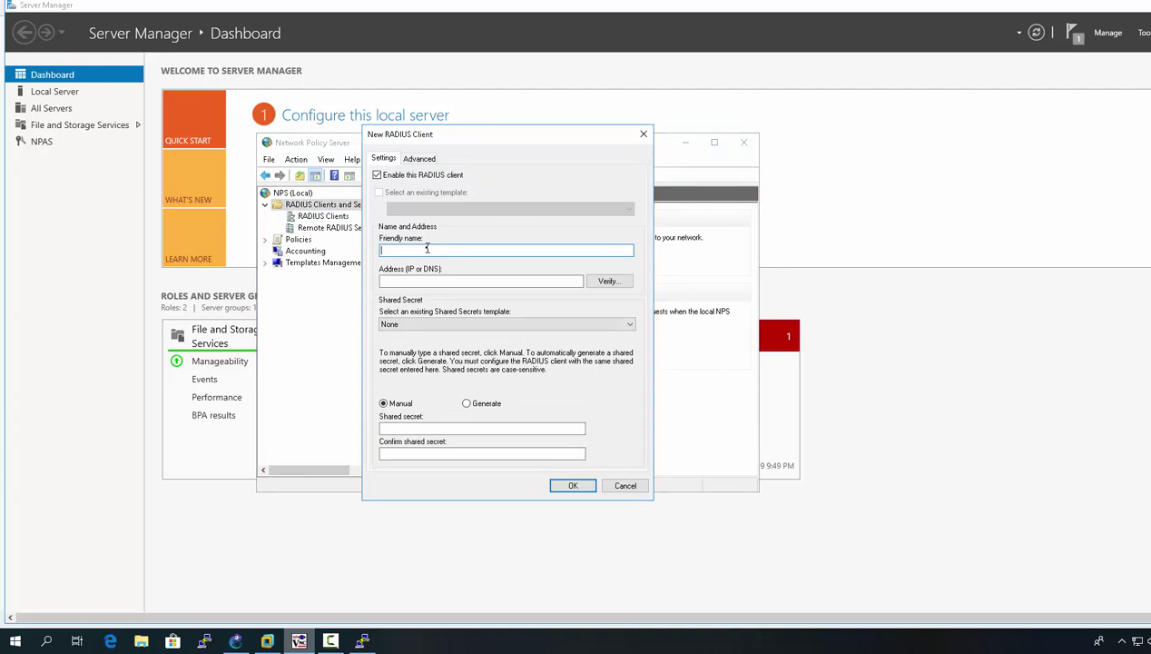
pyautogui.write('SW1')
pyautogui.click(409, 281)
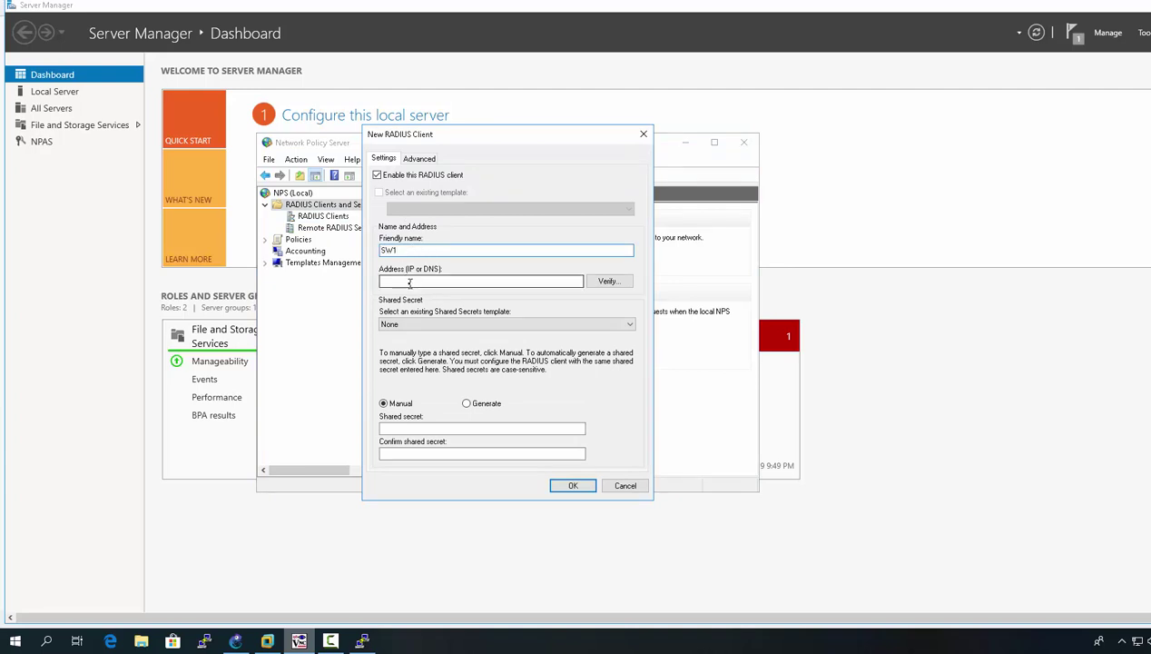
pyautogui.write('17')
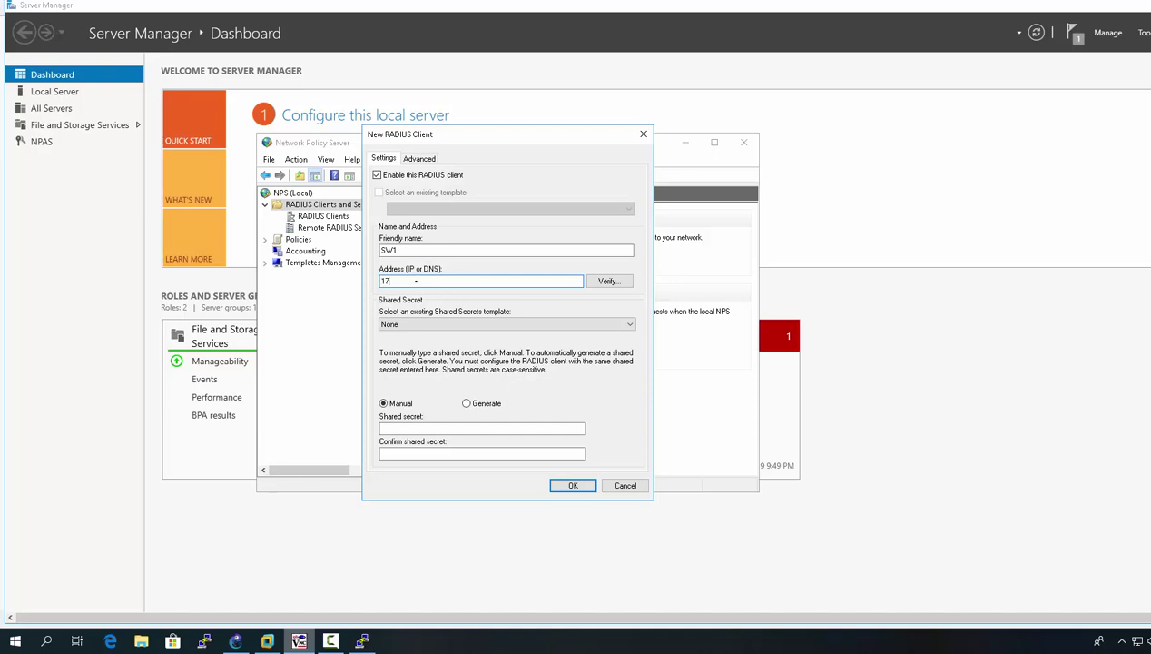
pyautogui.write('2.16.0.253')
pyautogui.click(426, 427)
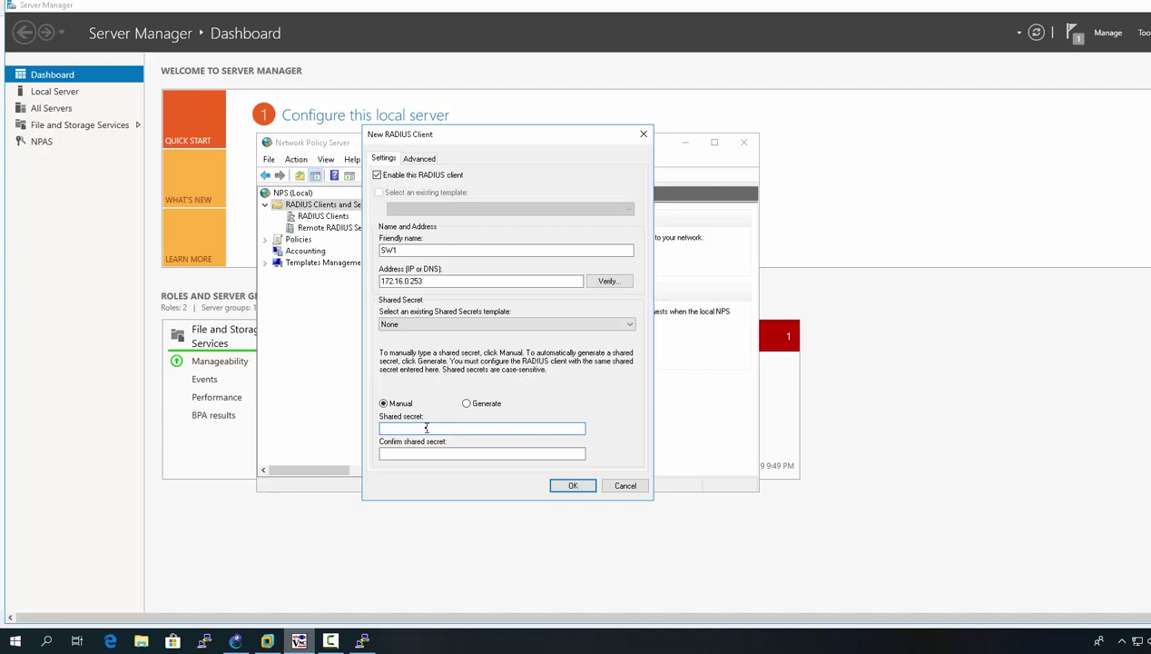
pyautogui.write('testing1')
pyautogui.click(402, 454)
pyautogui.write('Testing1')
# Step: Set the vendor name to Cisco on the Advanced tab and save the client
pyautogui.click(428, 160)
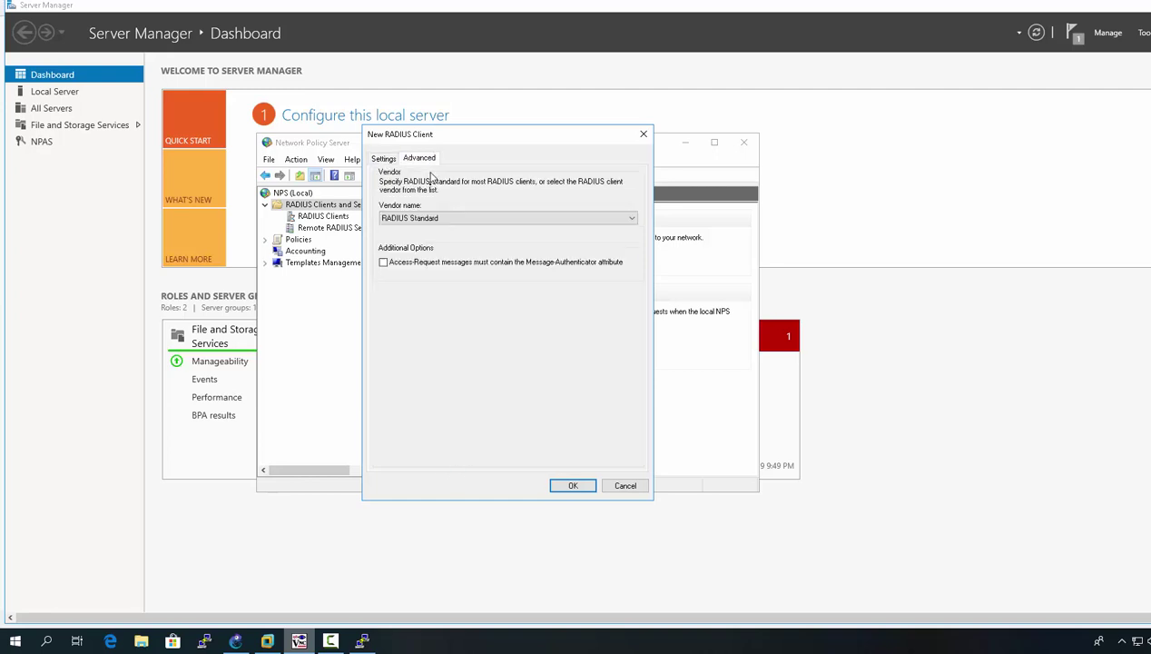
pyautogui.click(430, 219)
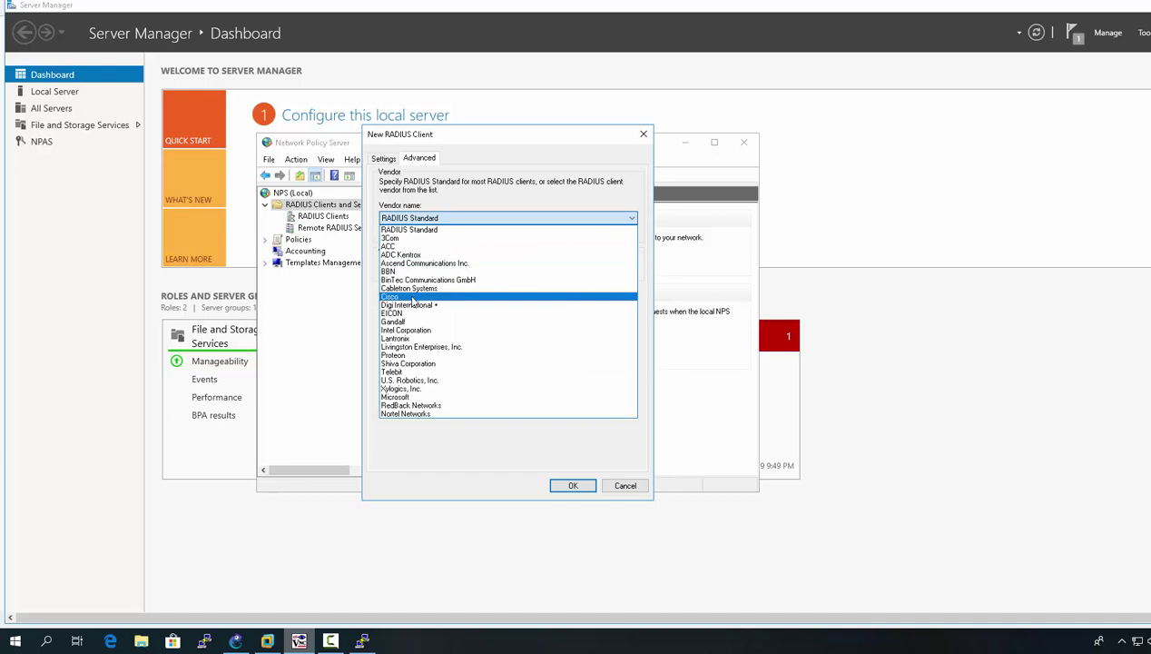
pyautogui.click(412, 299)
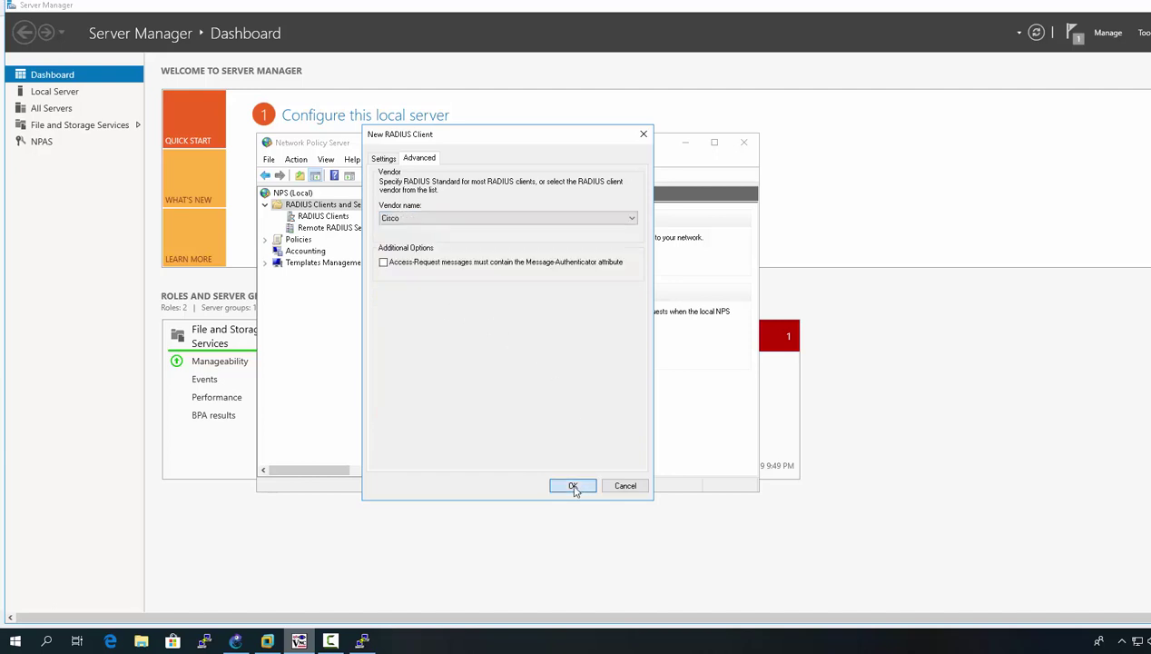
pyautogui.click(572, 486)
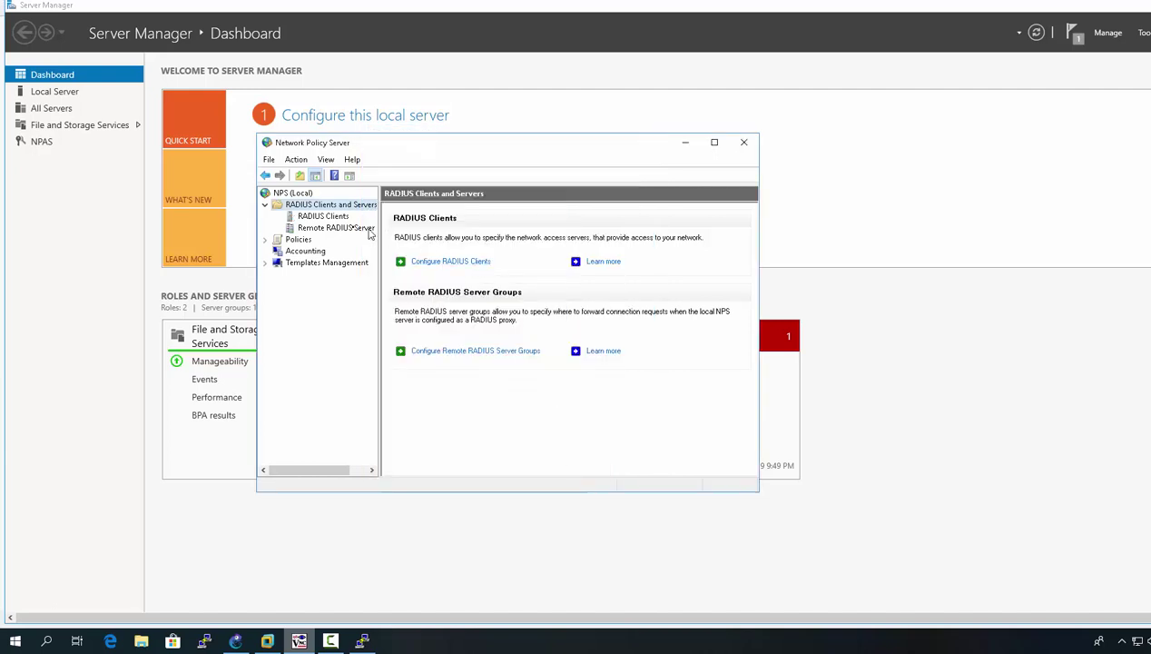
# Step: Reopen the SW1 client's properties, re-enter the shared secret fields and save them
pyautogui.click(323, 216)
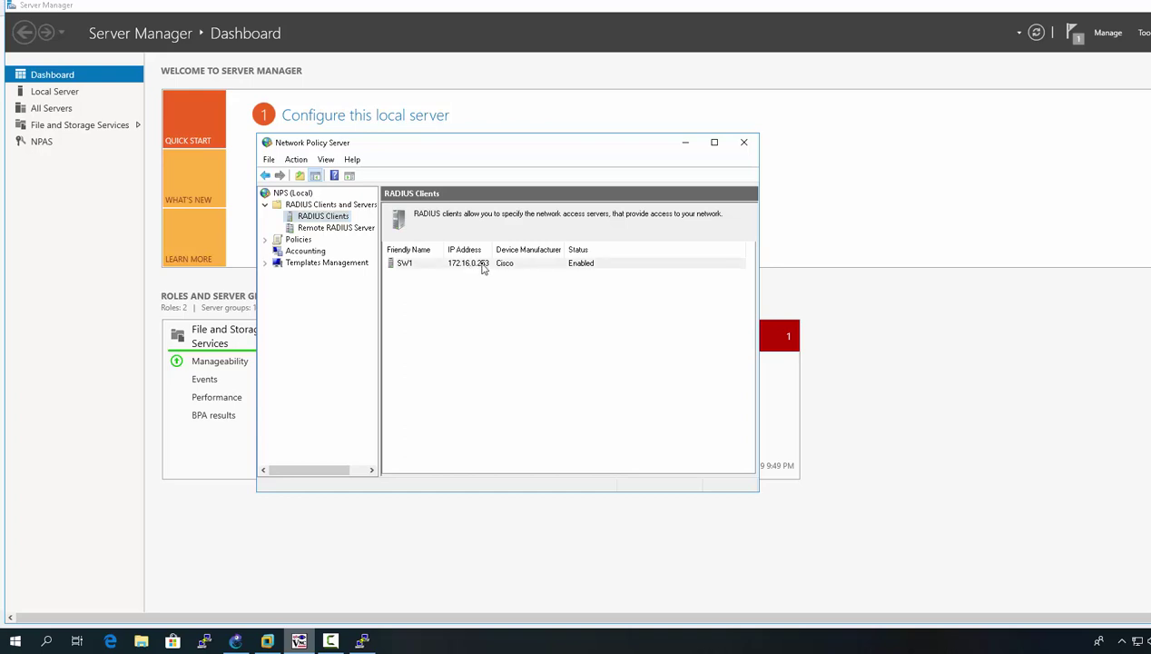
pyautogui.doubleClick(483, 265)
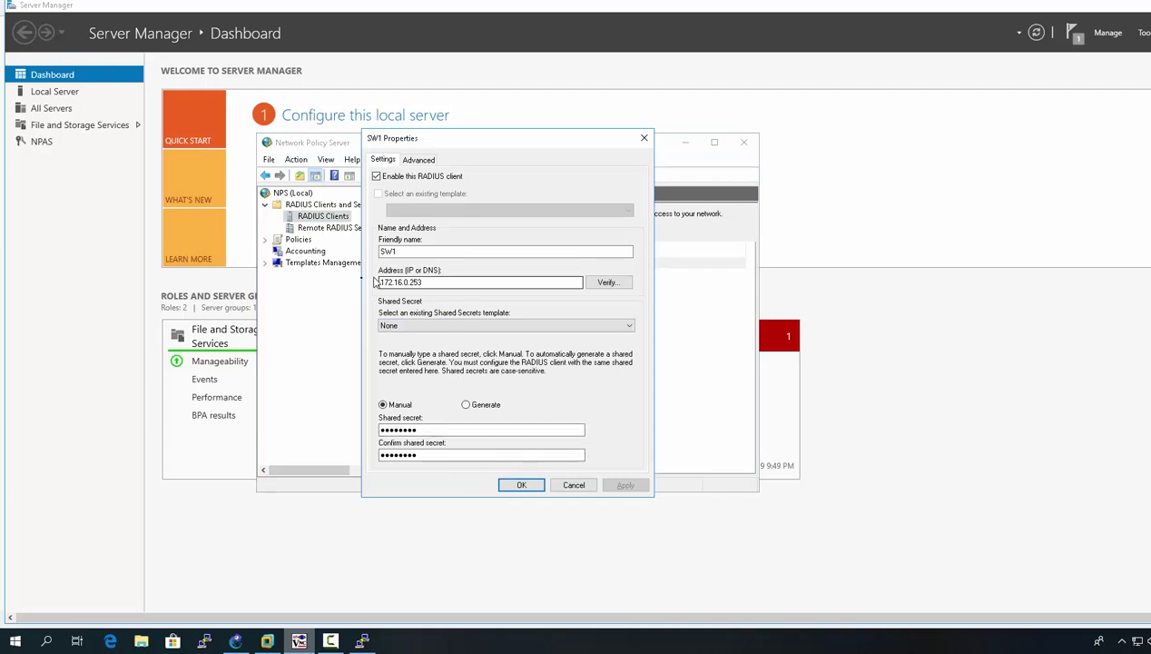
pyautogui.click(427, 428)
pyautogui.click(421, 456)
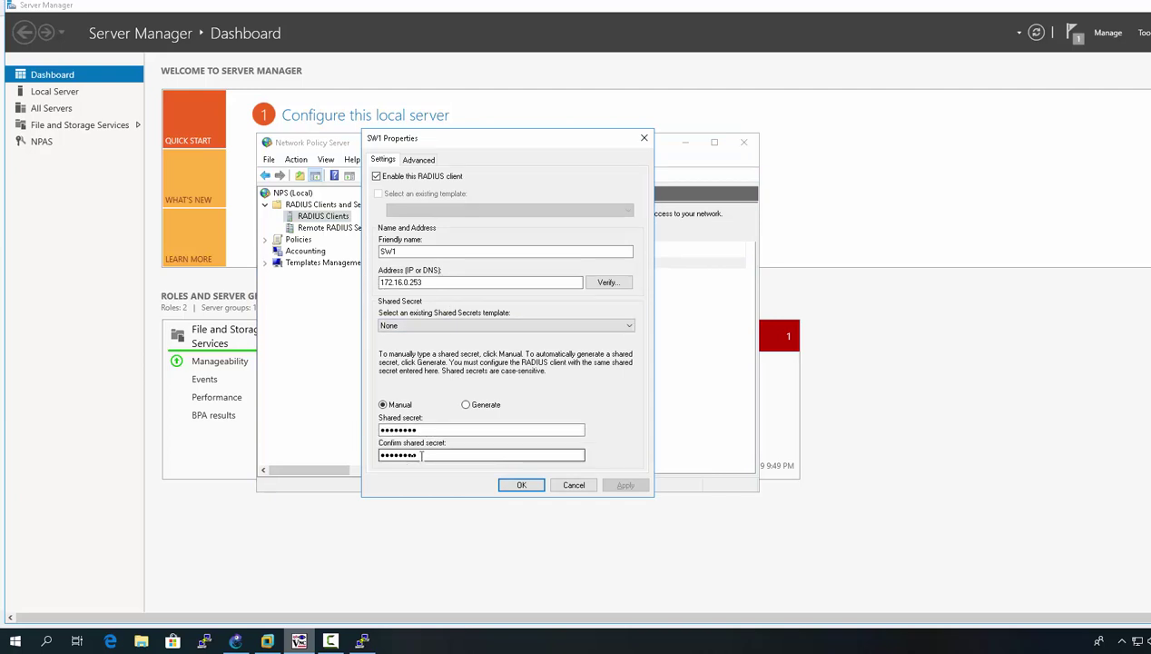
pyautogui.click(516, 483)
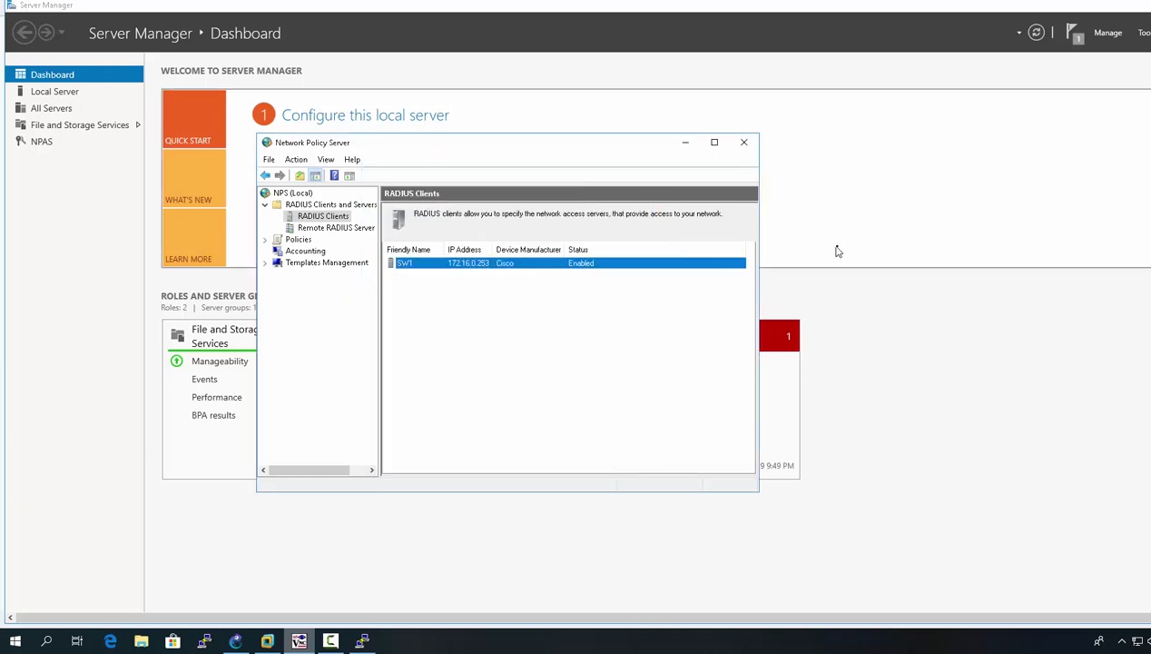
pyautogui.scroll(-2, 576, 326)
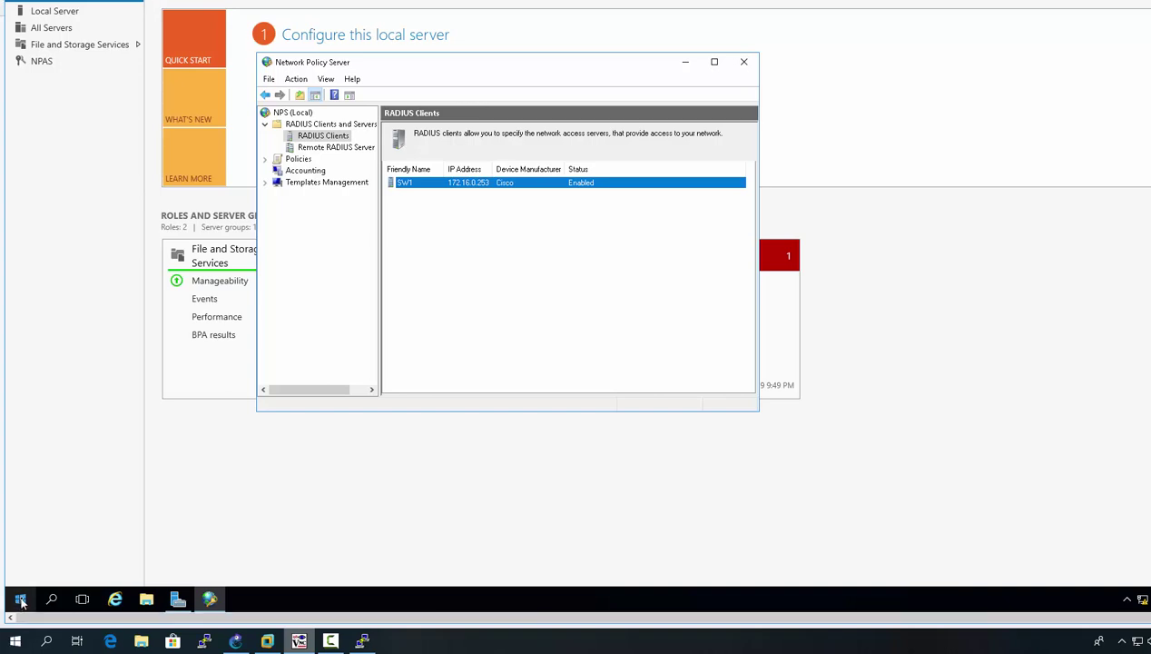
# Step: Launch Computer Management and start a new group under Local Users and Groups > Groups
pyautogui.rightClick(20, 602)
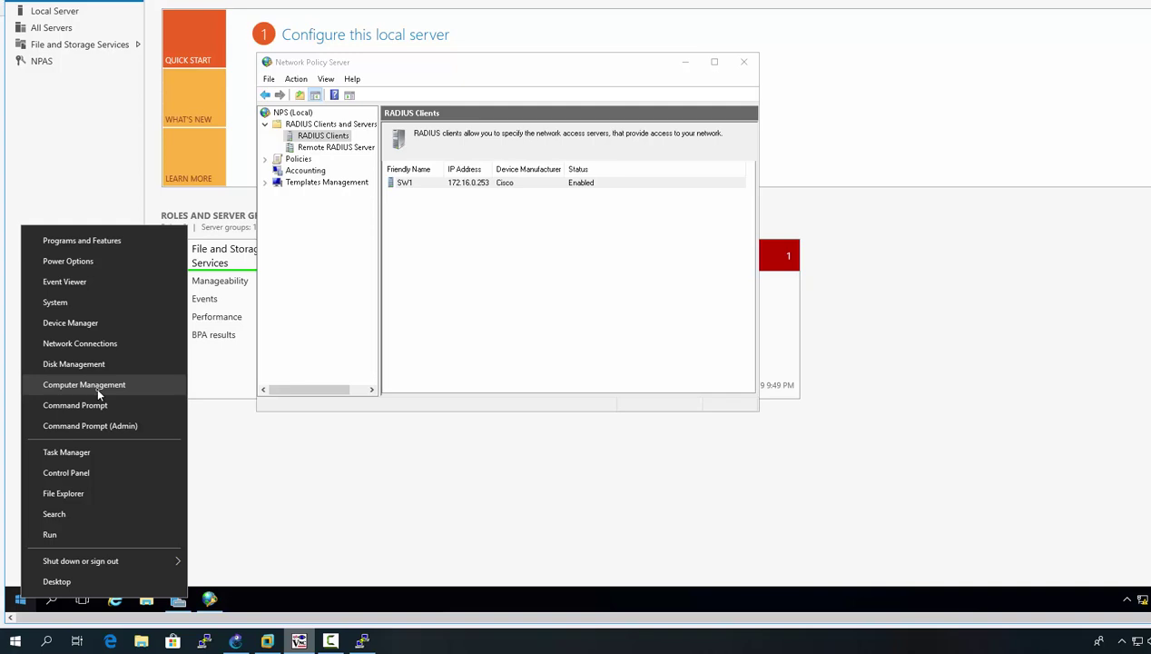
pyautogui.click(97, 385)
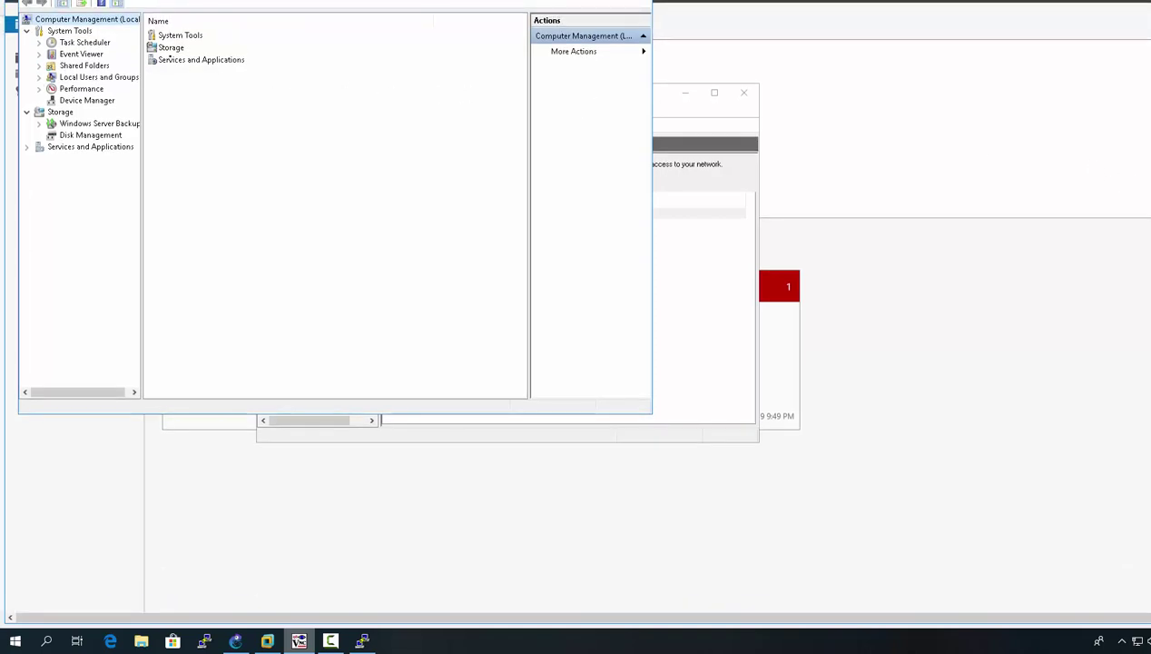
pyautogui.click(38, 78)
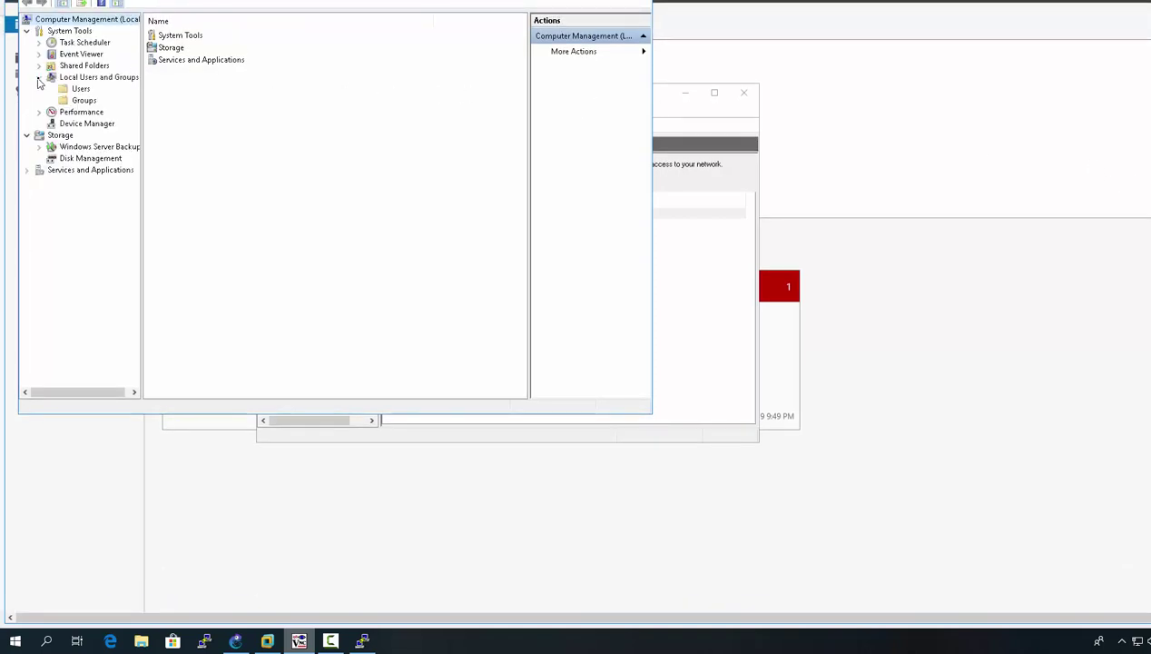
pyautogui.click(80, 102)
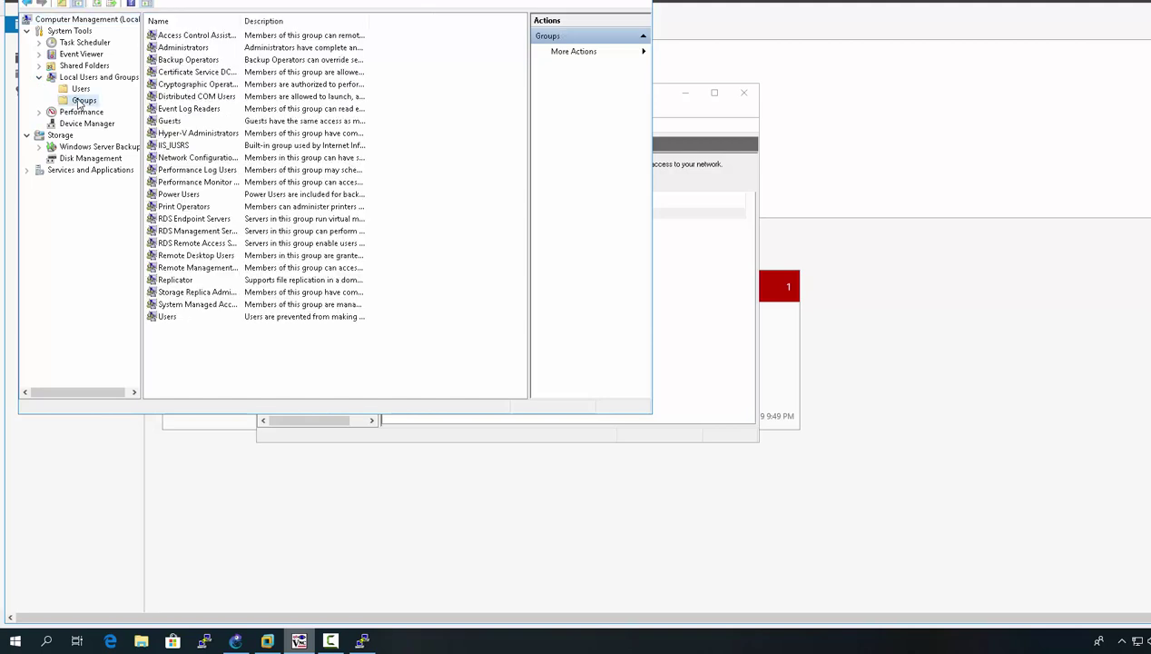
pyautogui.rightClick(80, 103)
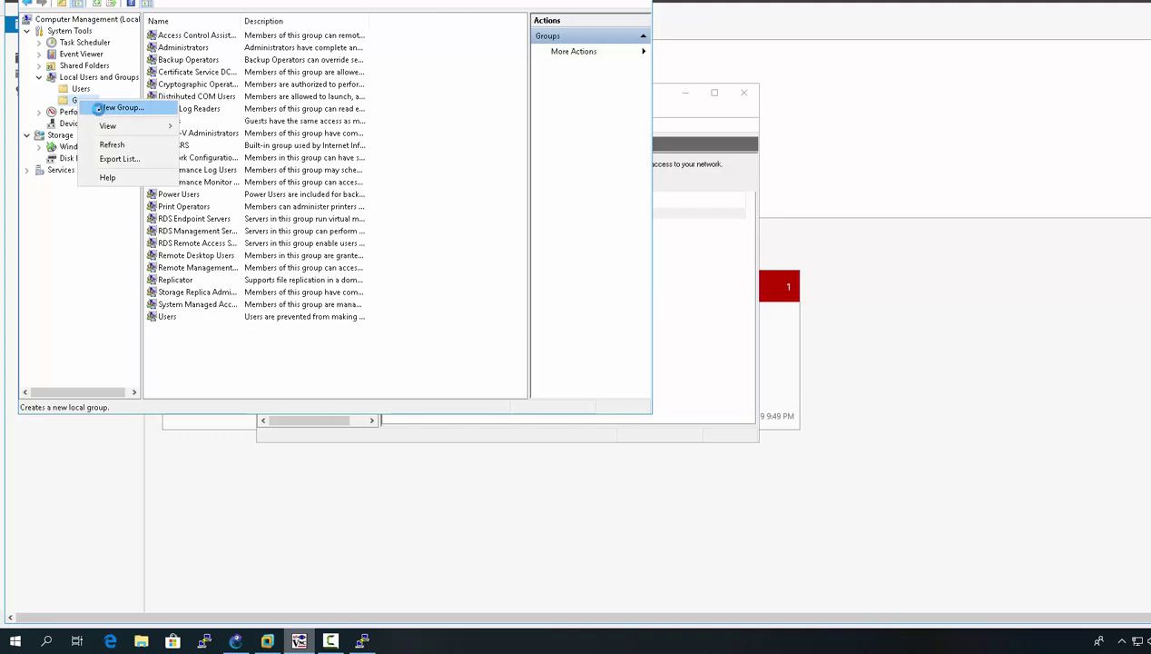
pyautogui.click(102, 110)
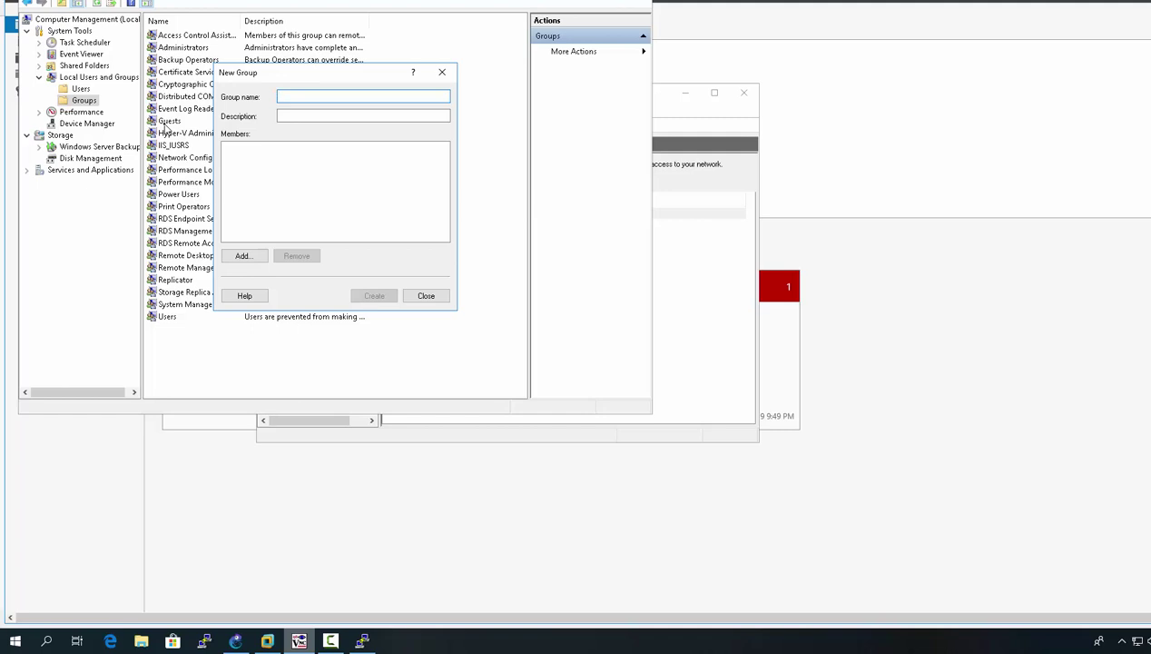
# Step: Create local group Group1 with description 'priv-level=1'
pyautogui.write('G')
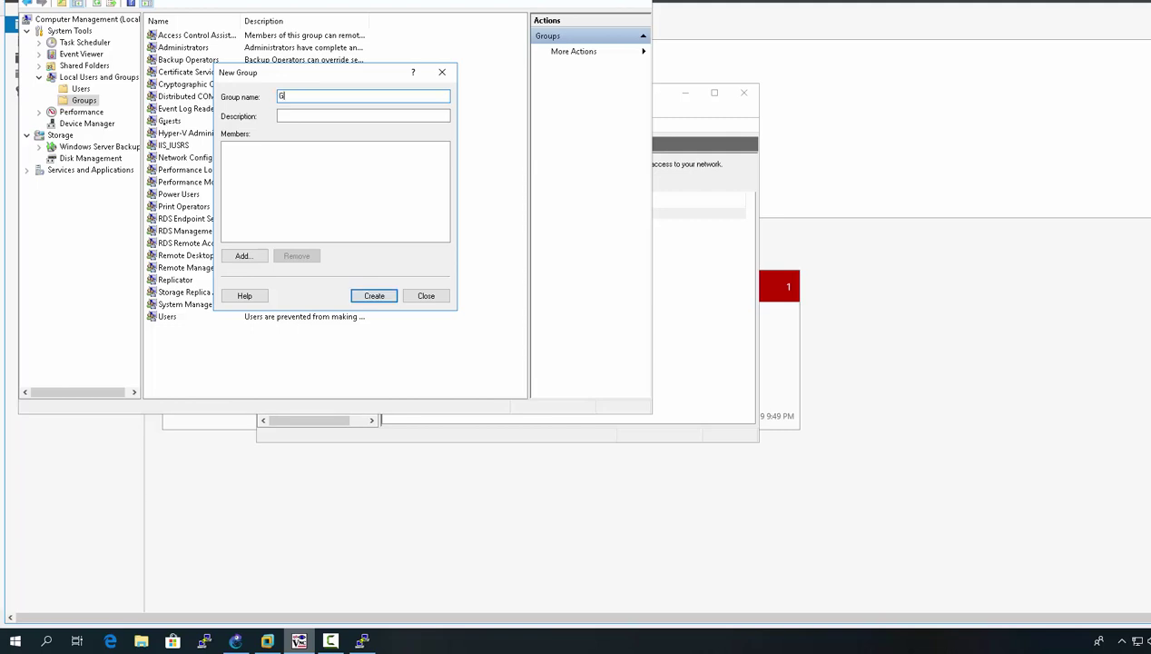
pyautogui.write('roup1')
pyautogui.click(279, 115)
pyautogui.write('priv')
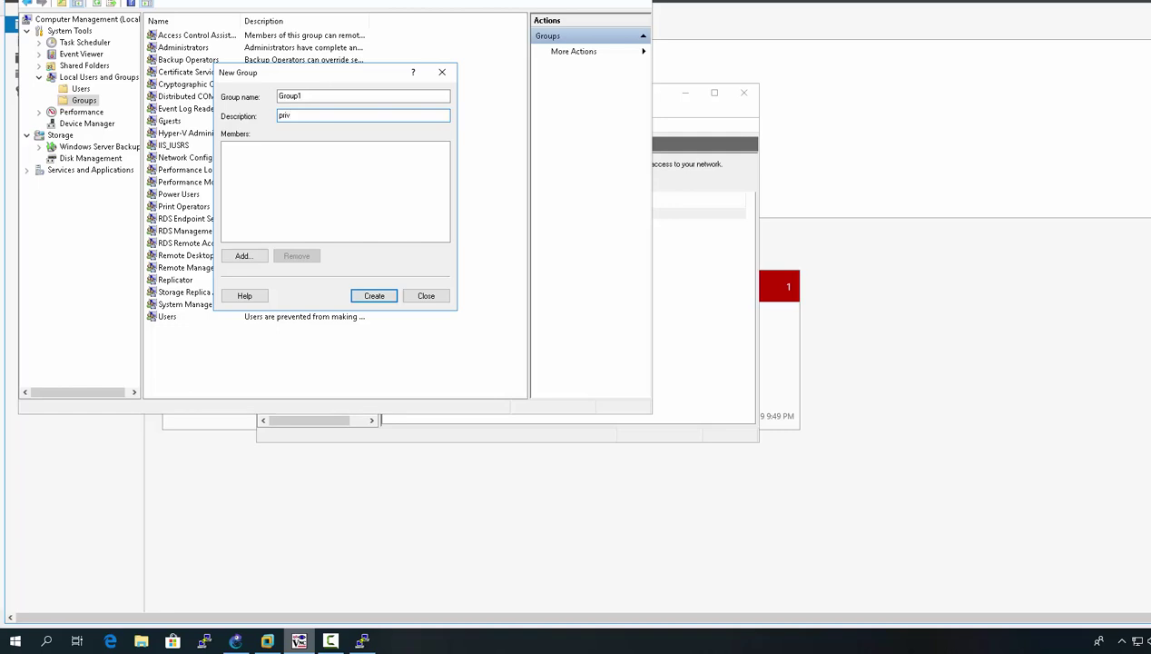
pyautogui.write('-level=1')
pyautogui.click(374, 296)
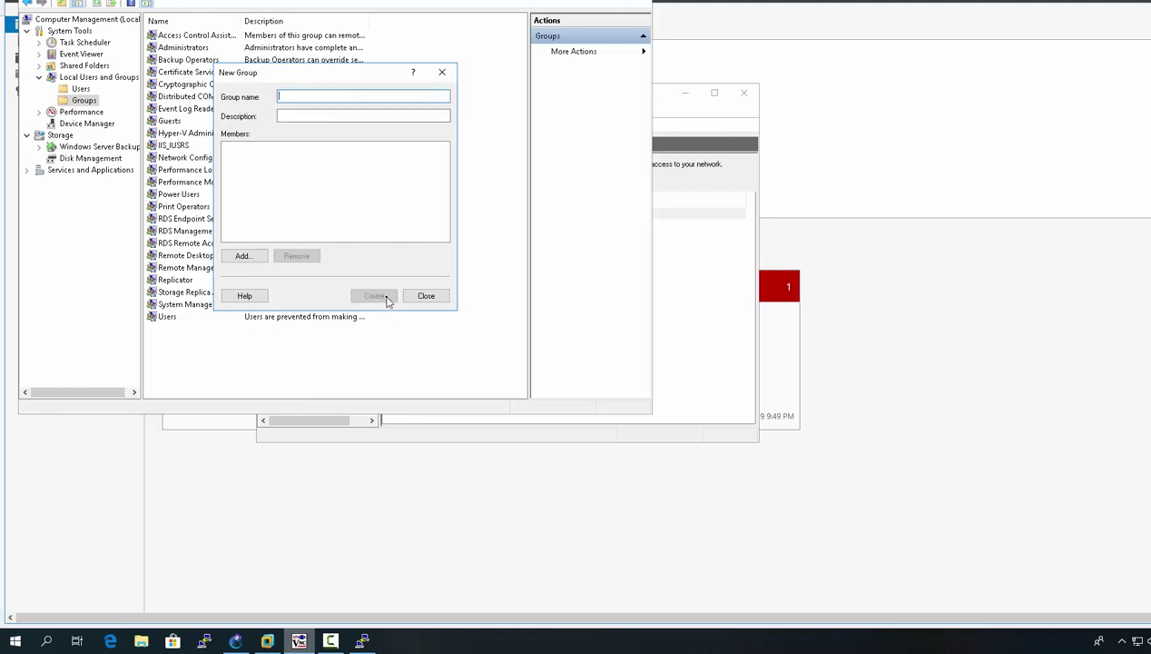
# Step: Create Group15 with a privilege-level 15 description, then close the New Group form
pyautogui.write('Group15')
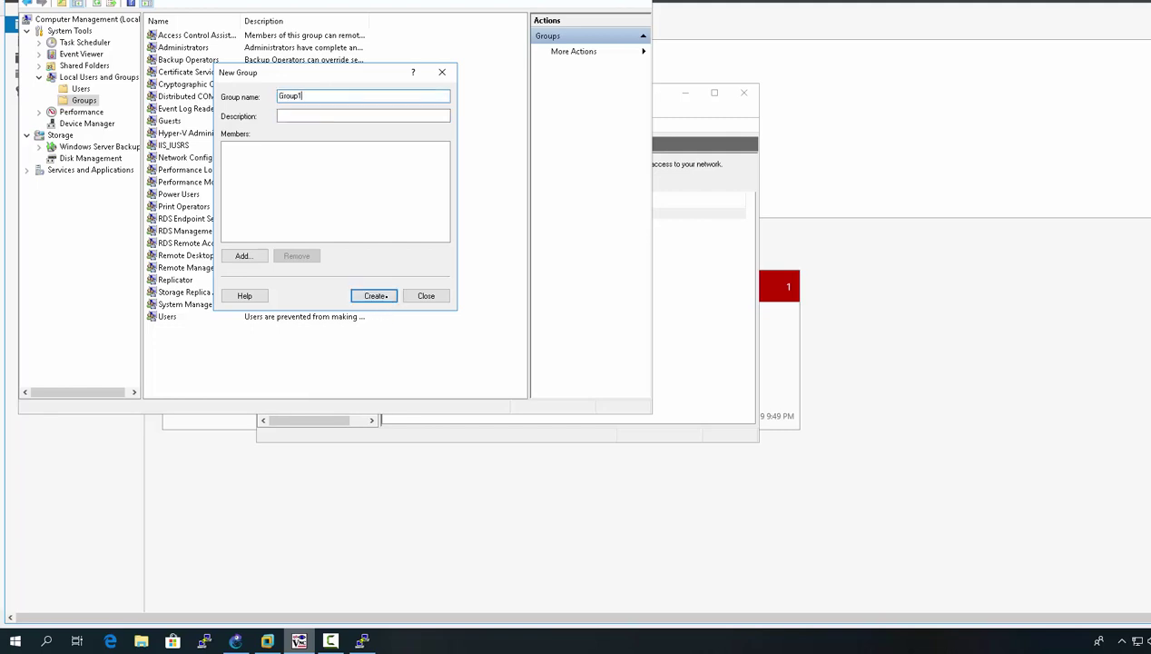
pyautogui.click(311, 114)
pyautogui.write('priv')
pyautogui.write('-M')
pyautogui.write('=15')
pyautogui.click(374, 296)
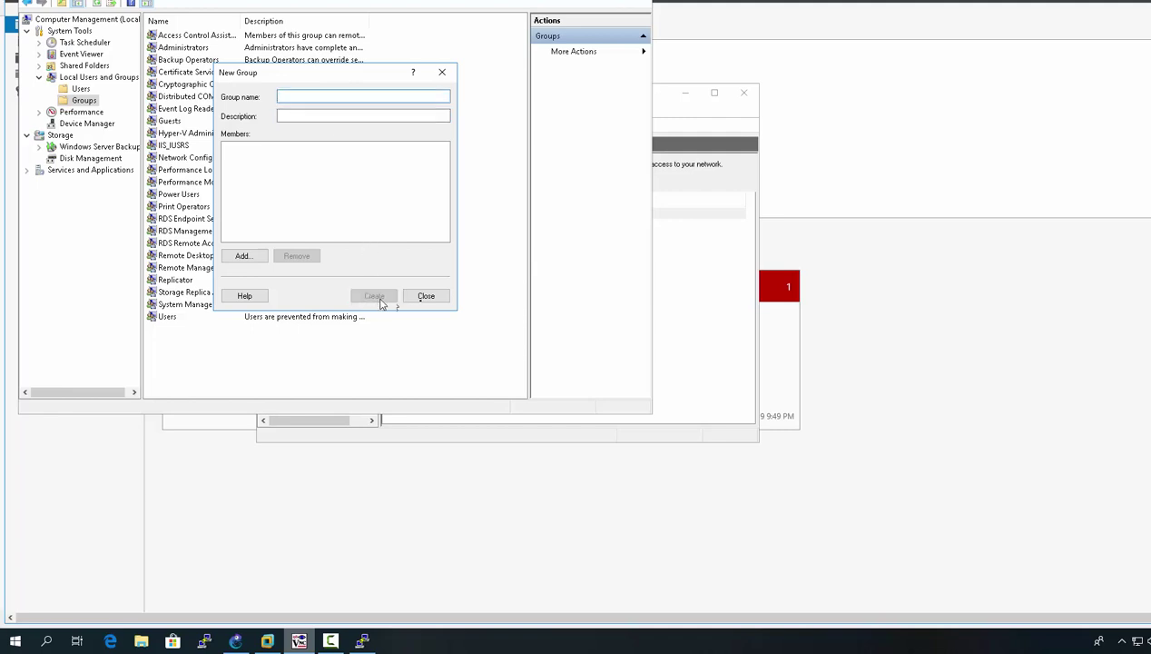
pyautogui.click(425, 296)
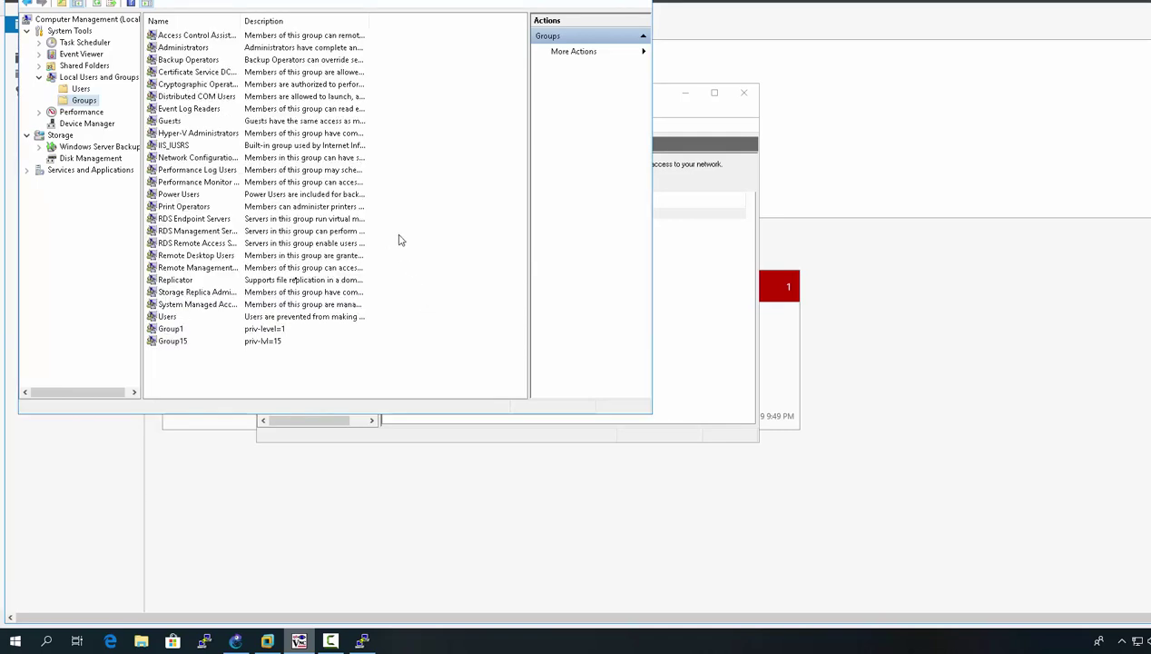
pyautogui.click(173, 330)
# Step: Start a new local user with user name and full name Cisco
pyautogui.click(177, 341)
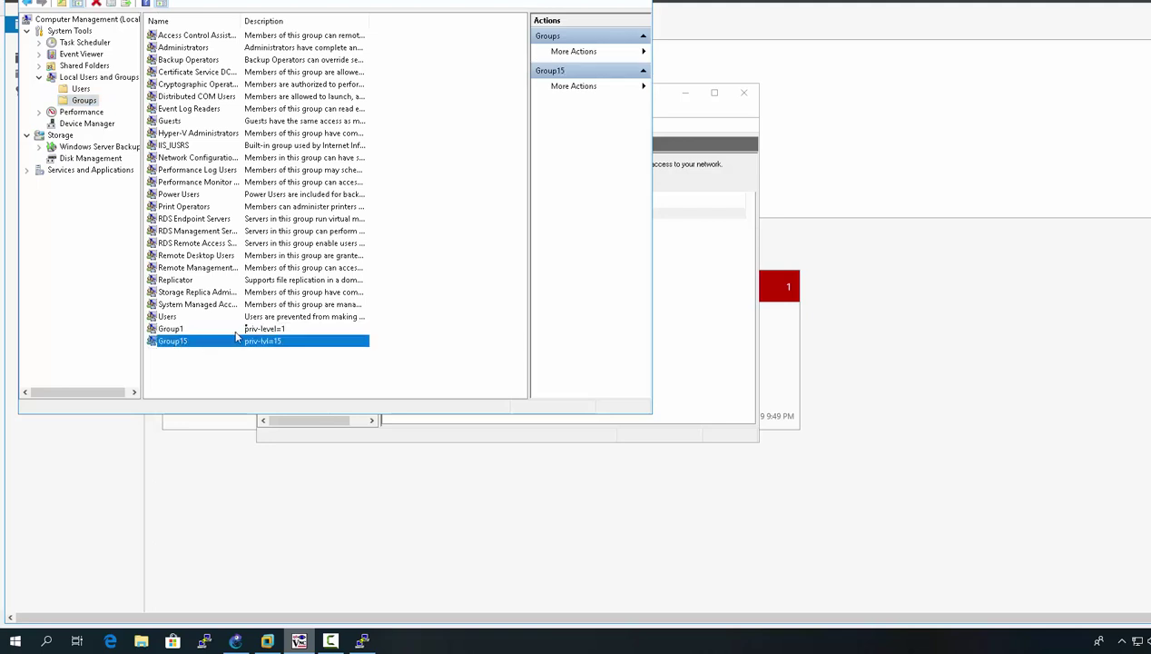
pyautogui.click(78, 90)
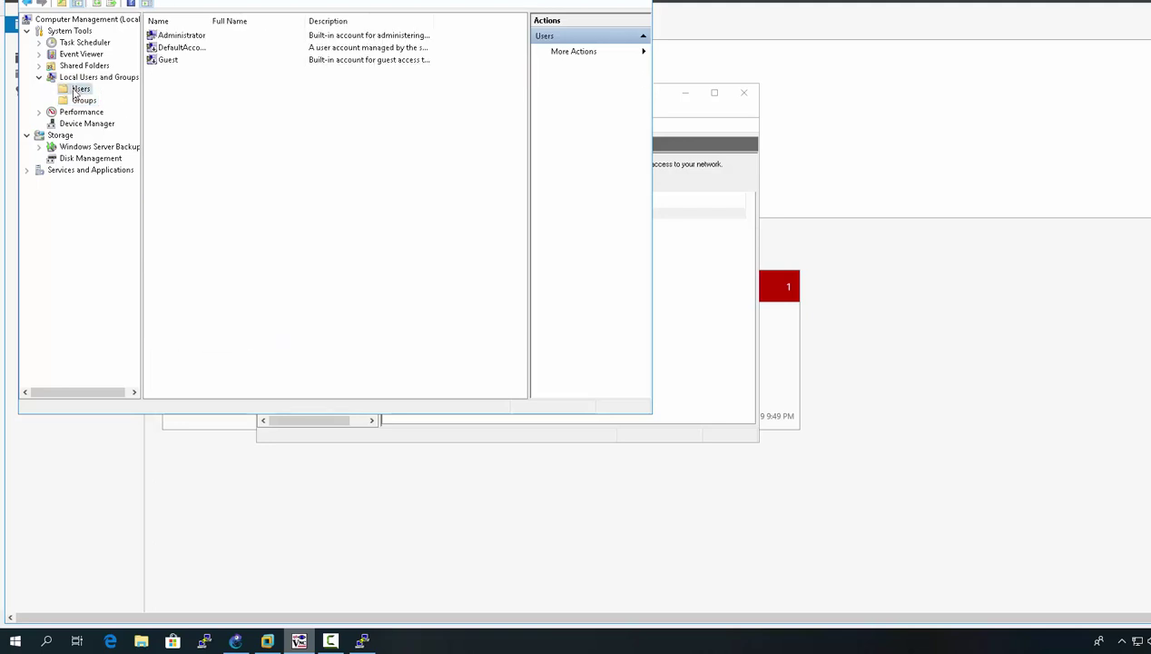
pyautogui.rightClick(76, 91)
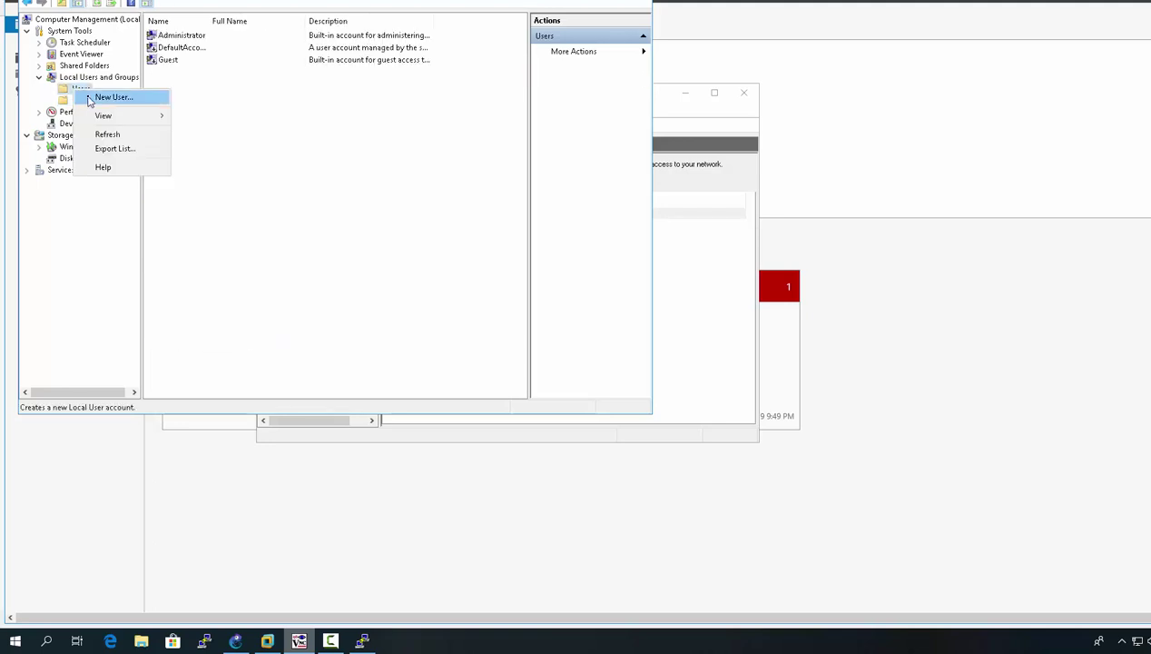
pyautogui.click(93, 96)
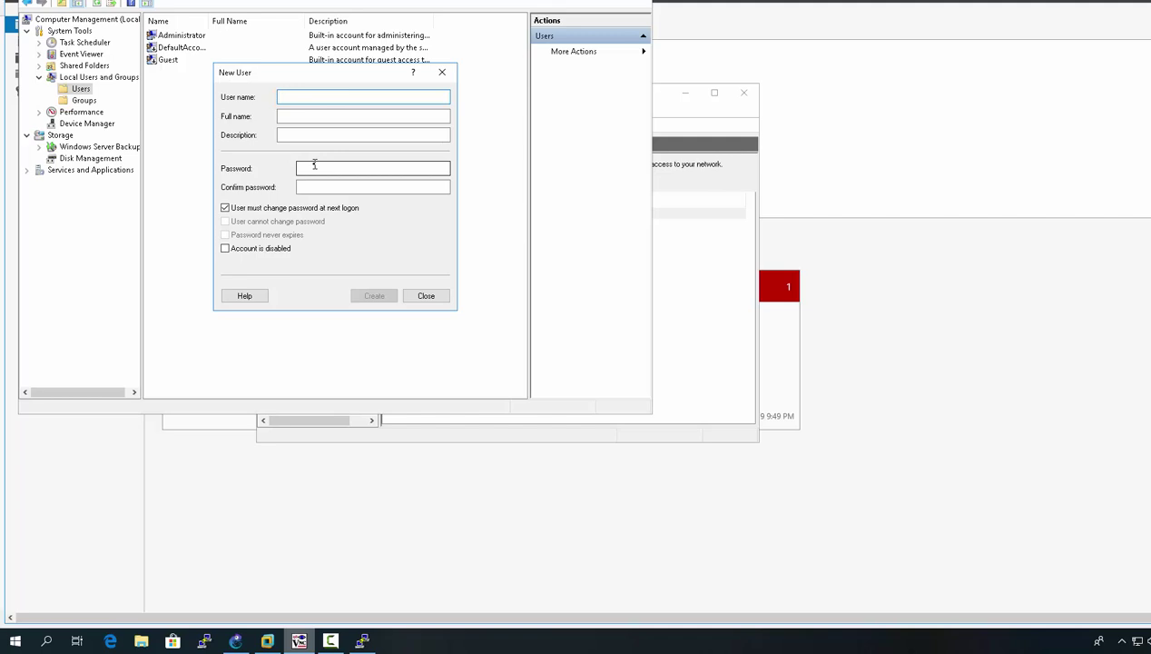
pyautogui.write('Cisco')
pyautogui.press('Tab')
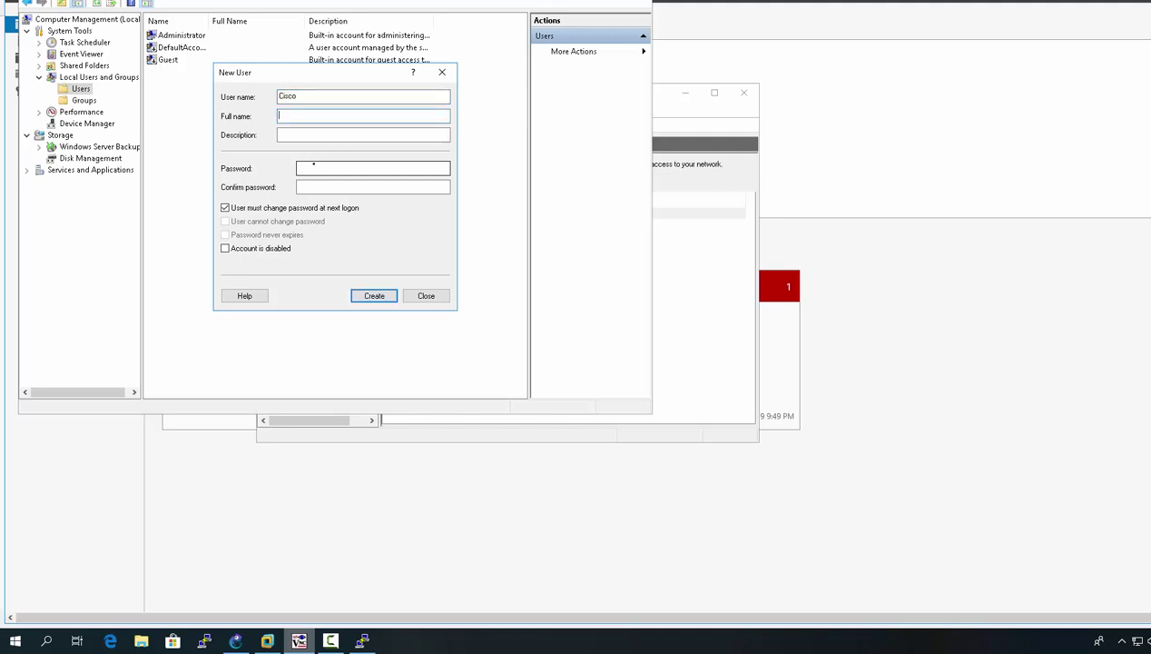
pyautogui.write('Cisco')
pyautogui.press('BackSpace')
pyautogui.press('BackSpace')
pyautogui.press('BackSpace')
pyautogui.press('BackSpace')
pyautogui.write('isco')
pyautogui.press('Tab')
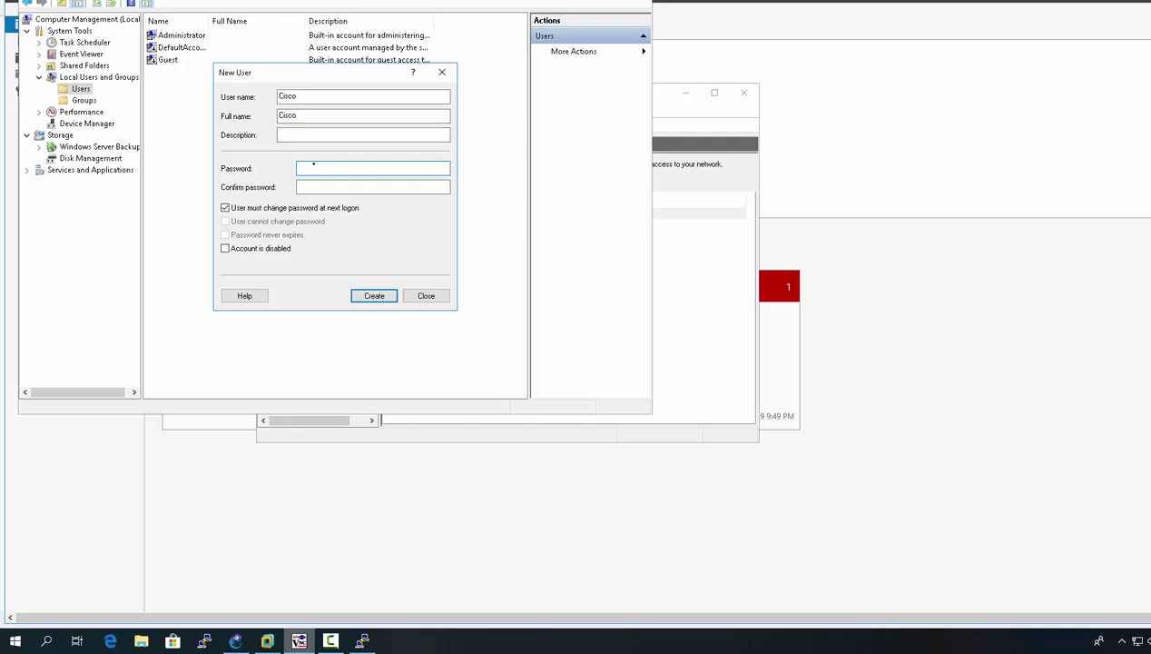
# Step: Enter a password, tick 'User cannot change password' and 'Password never expires', and attempt creation
pyautogui.write('Cisco12')
pyautogui.press('Tab')
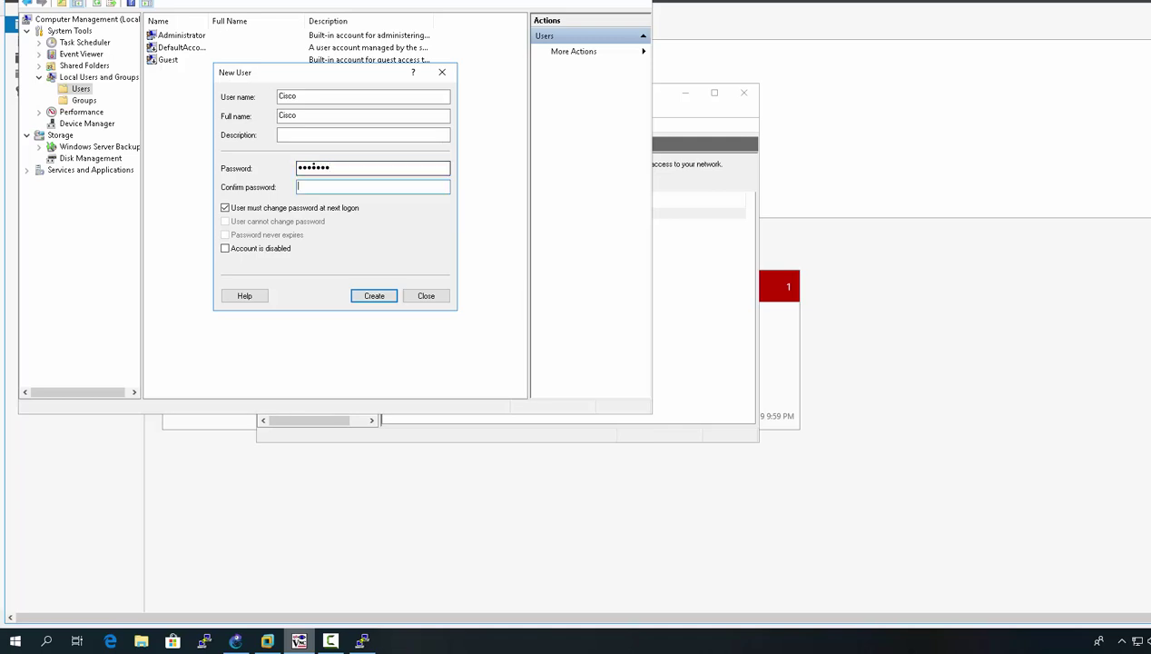
pyautogui.write('Cisco12')
pyautogui.click(224, 208)
pyautogui.click(224, 221)
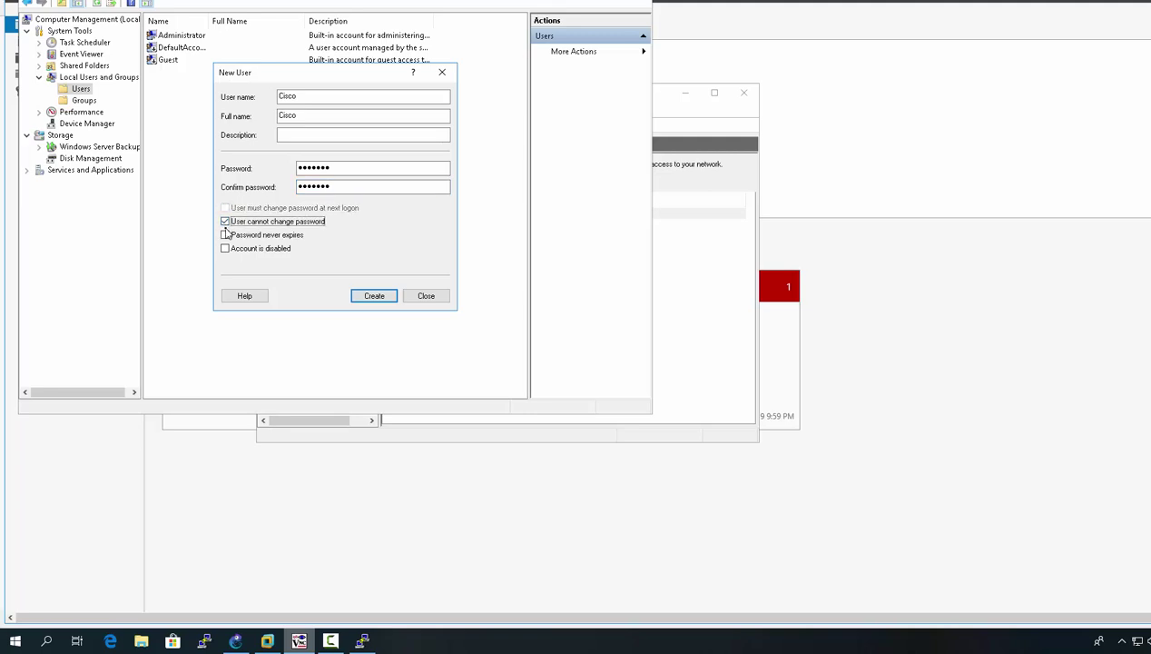
pyautogui.click(225, 235)
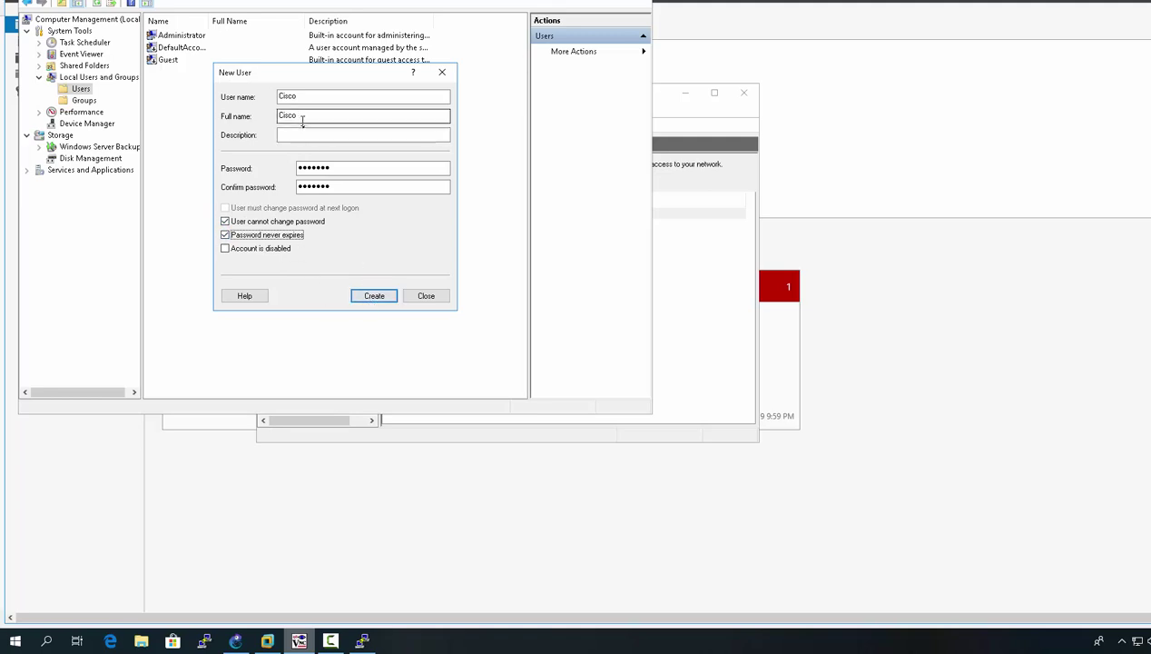
pyautogui.click(372, 298)
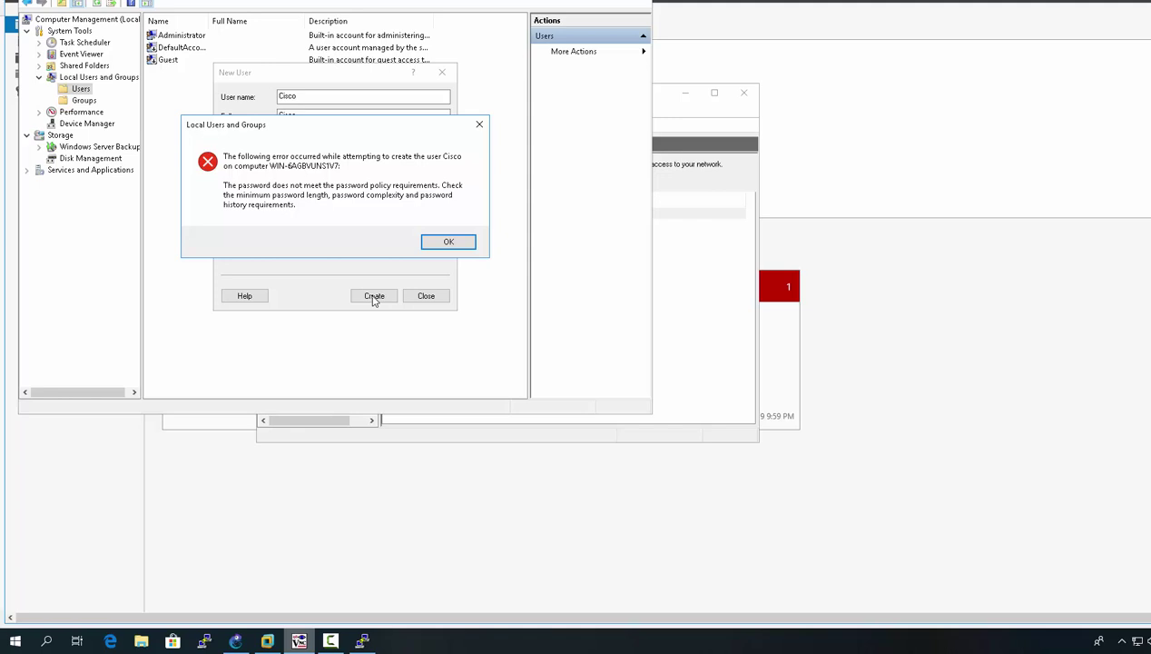
# Step: Retry with new passwords until the policy accepts one, creating user Cisco
pyautogui.click(449, 242)
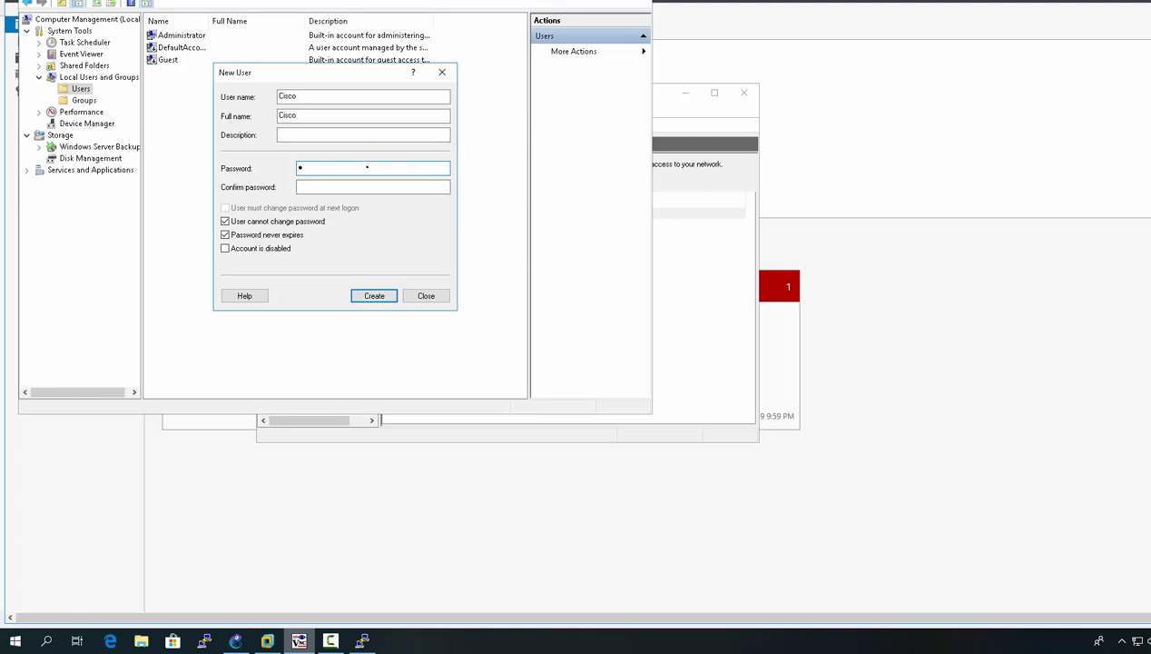
pyautogui.write('isco@123')
pyautogui.press('Tab')
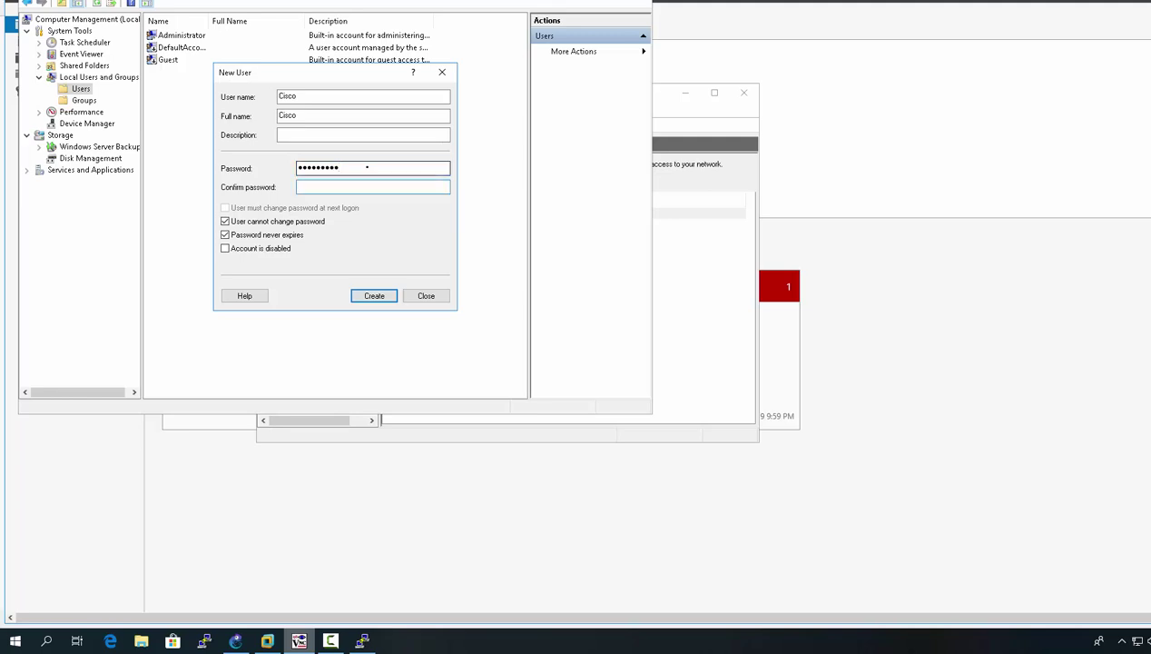
pyautogui.write('Cisco12345')
pyautogui.click(379, 300)
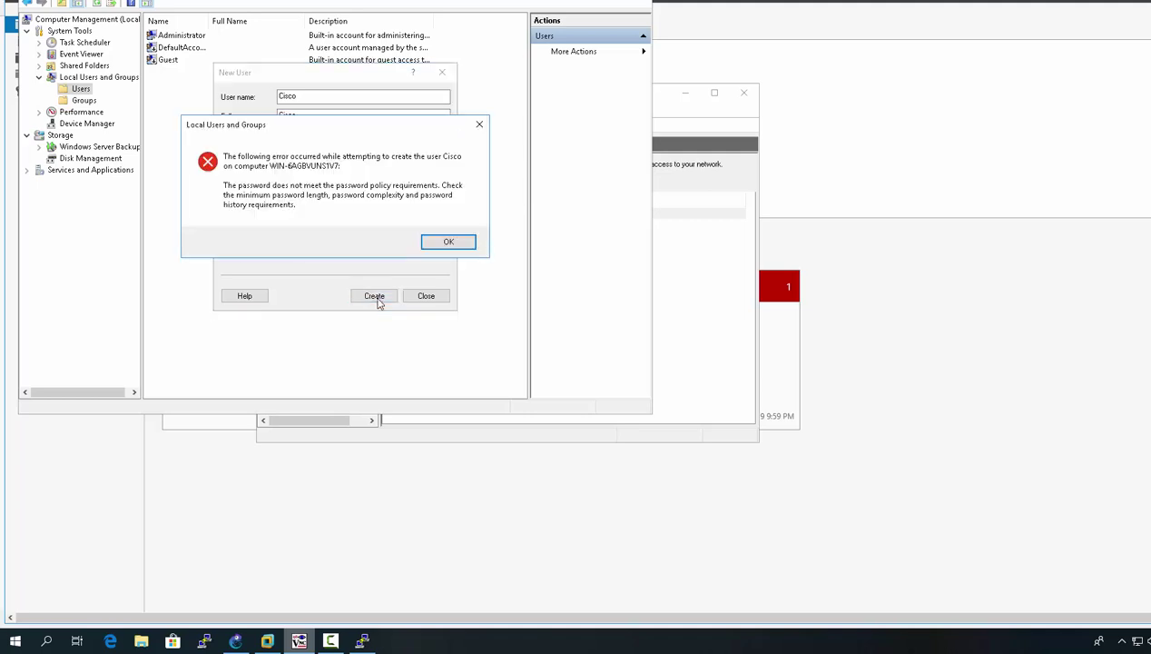
pyautogui.click(445, 243)
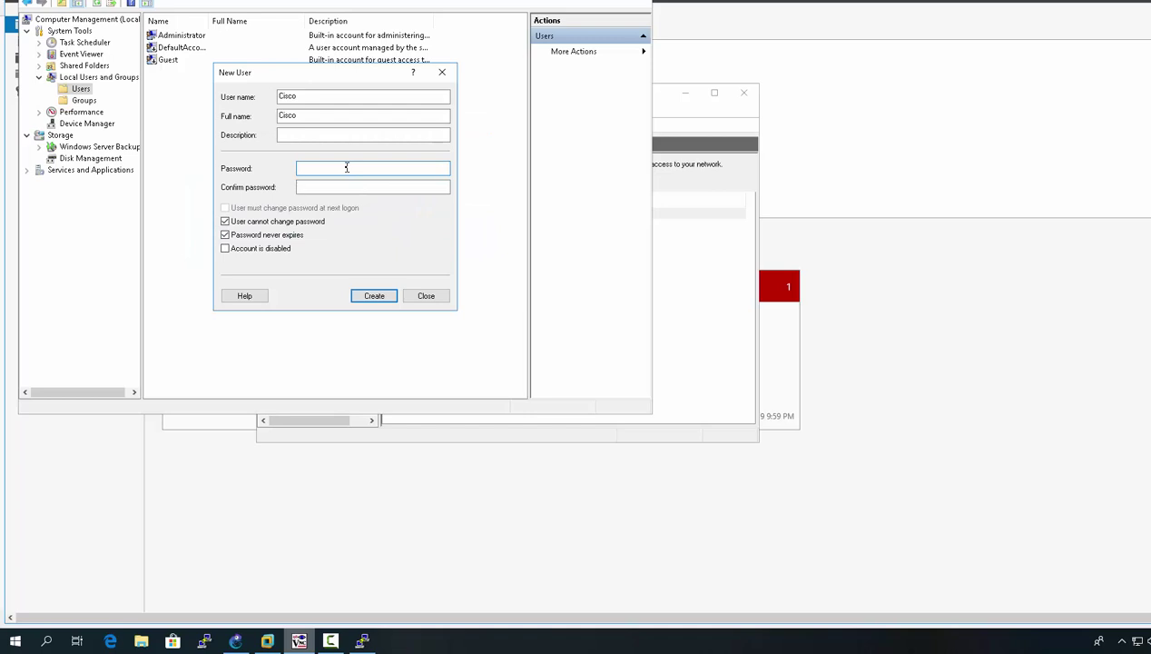
pyautogui.write('cisco123')
pyautogui.press('Tab')
pyautogui.write('C')
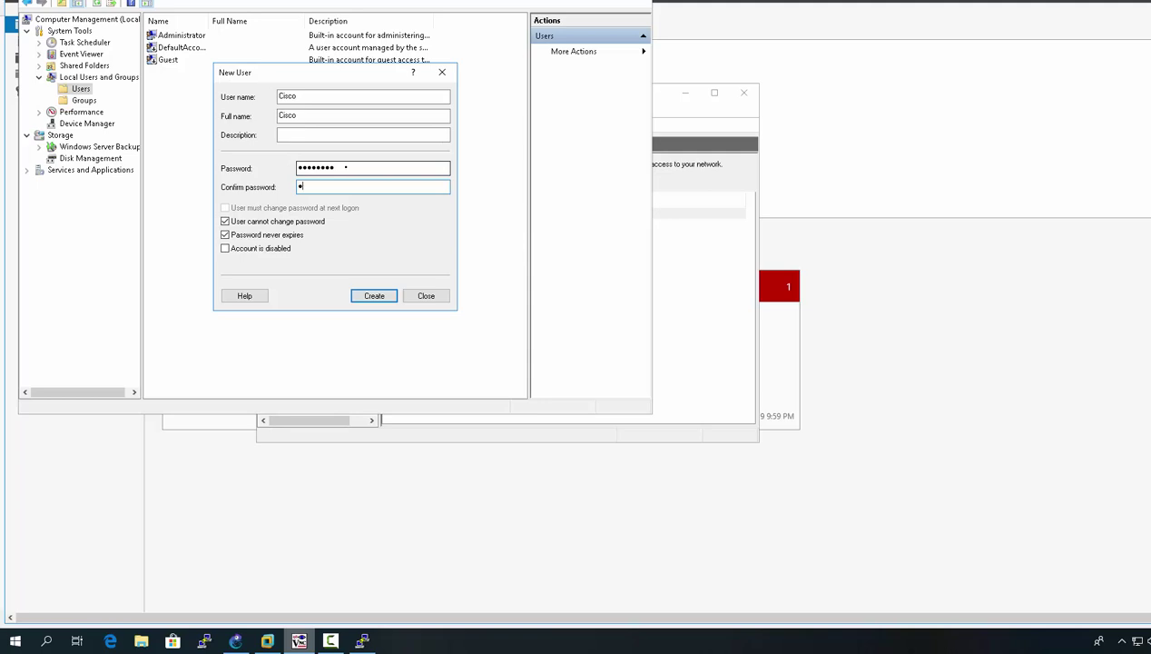
pyautogui.write('isco123')
pyautogui.click(371, 298)
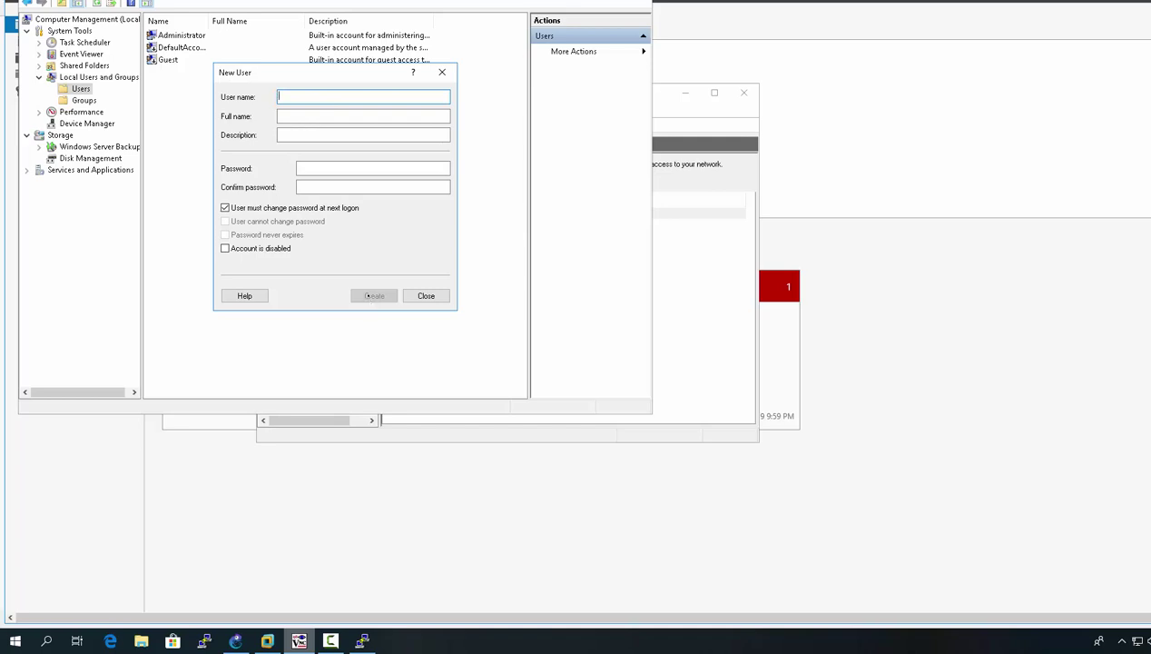
# Step: Create user Netadmin with a non-expiring, unchangeable password, fixing the misspelled name, then close the form
pyautogui.write('Nelsdmin')
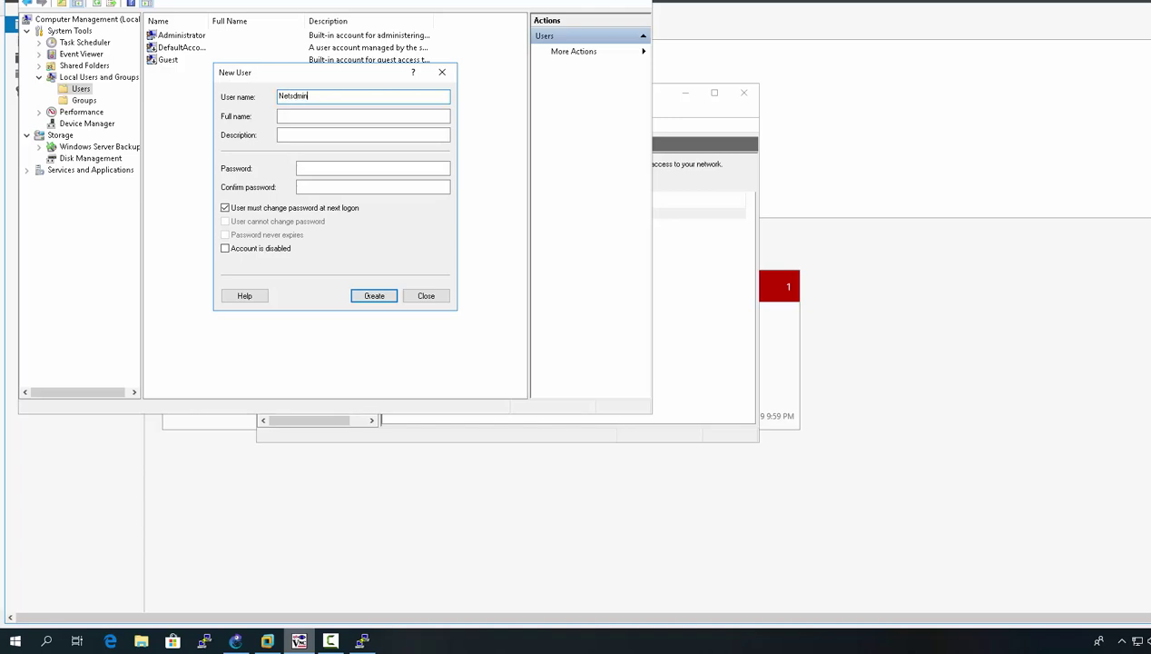
pyautogui.press('Tab')
pyautogui.write('********')
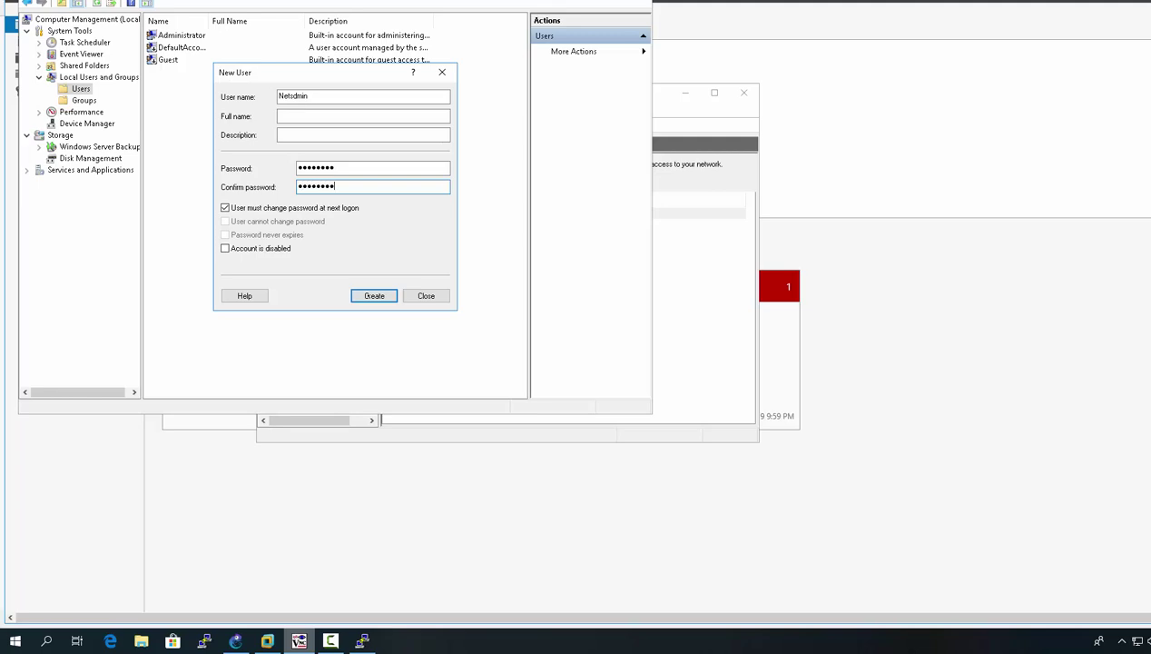
pyautogui.click(225, 207)
pyautogui.click(225, 222)
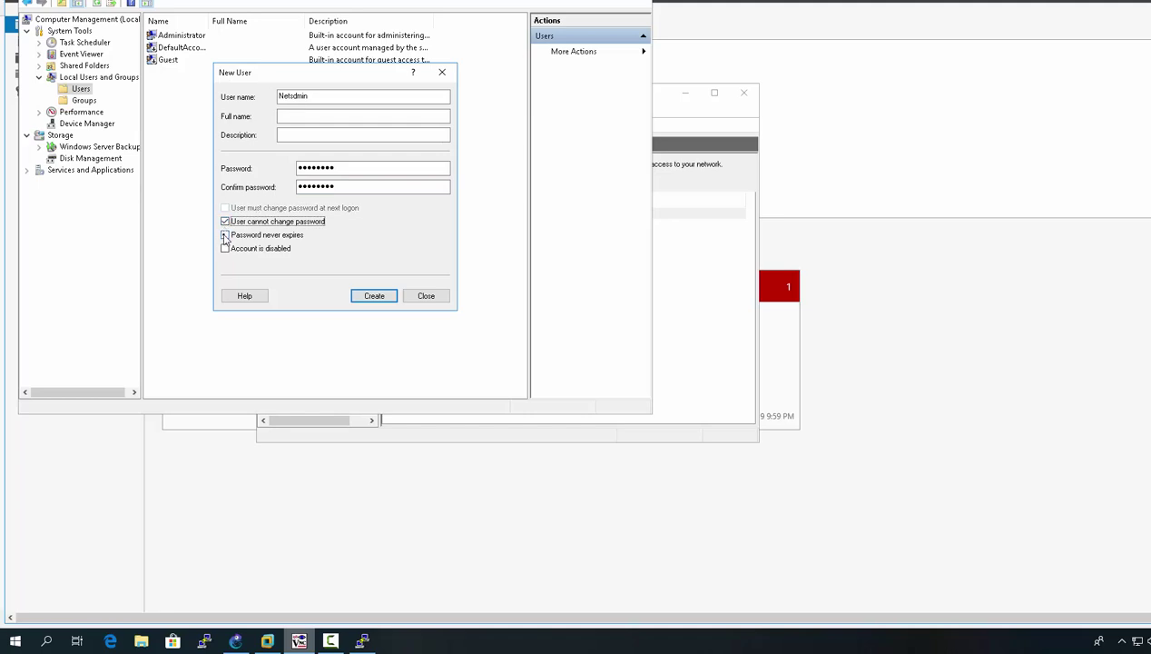
pyautogui.click(225, 236)
pyautogui.click(368, 299)
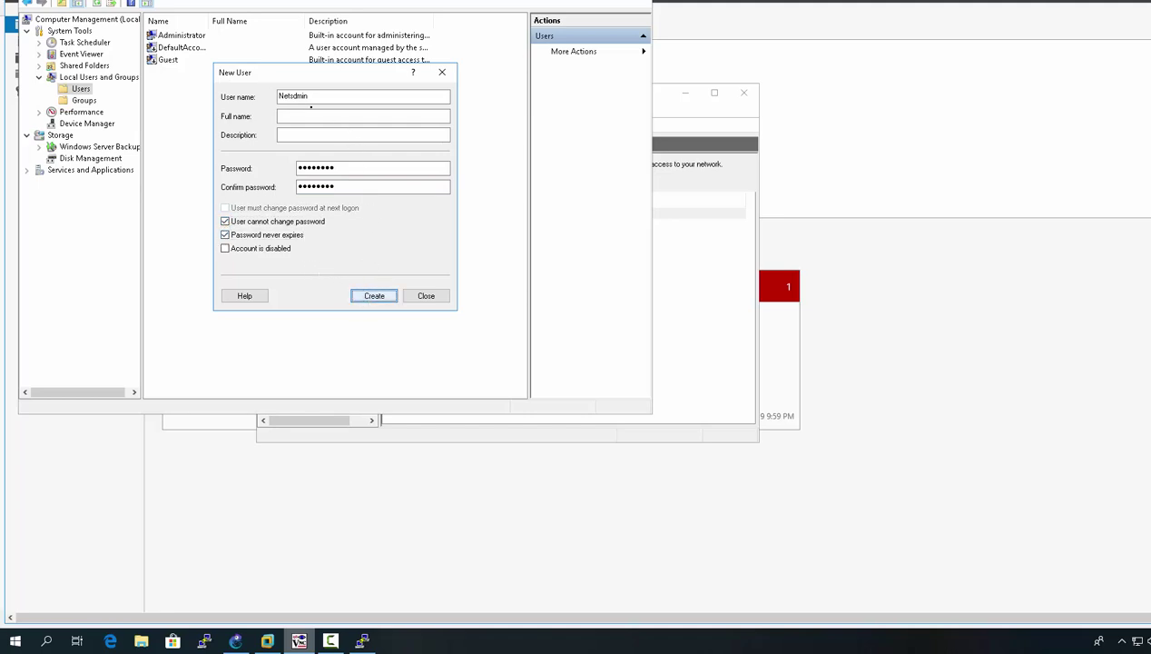
pyautogui.click(293, 95)
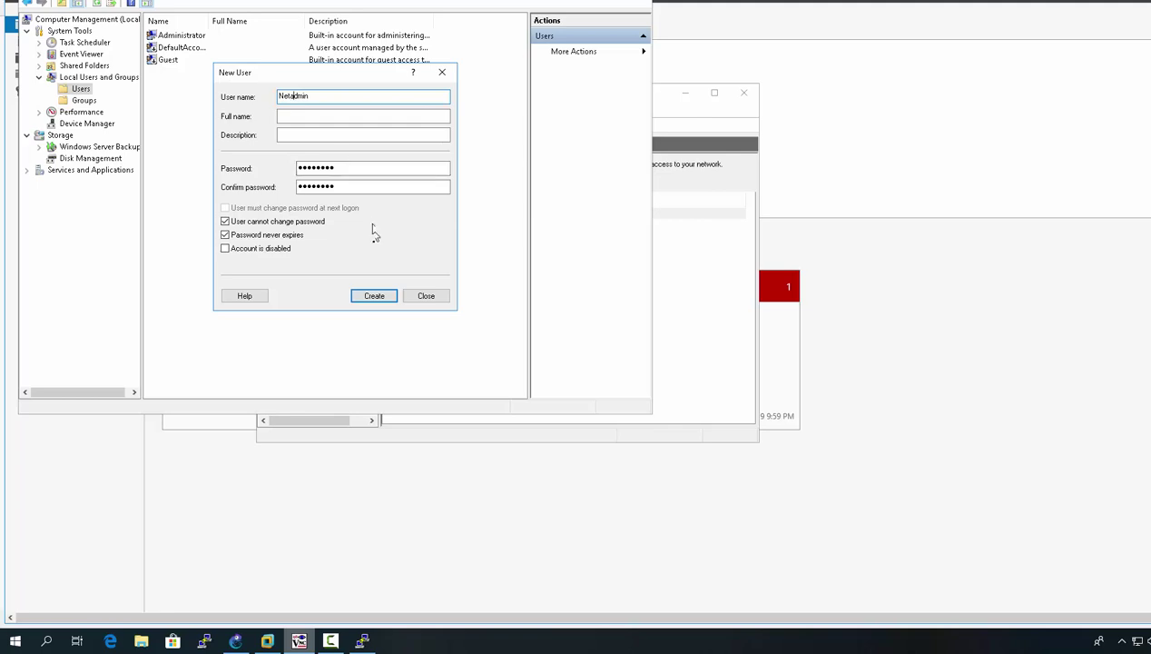
pyautogui.click(377, 294)
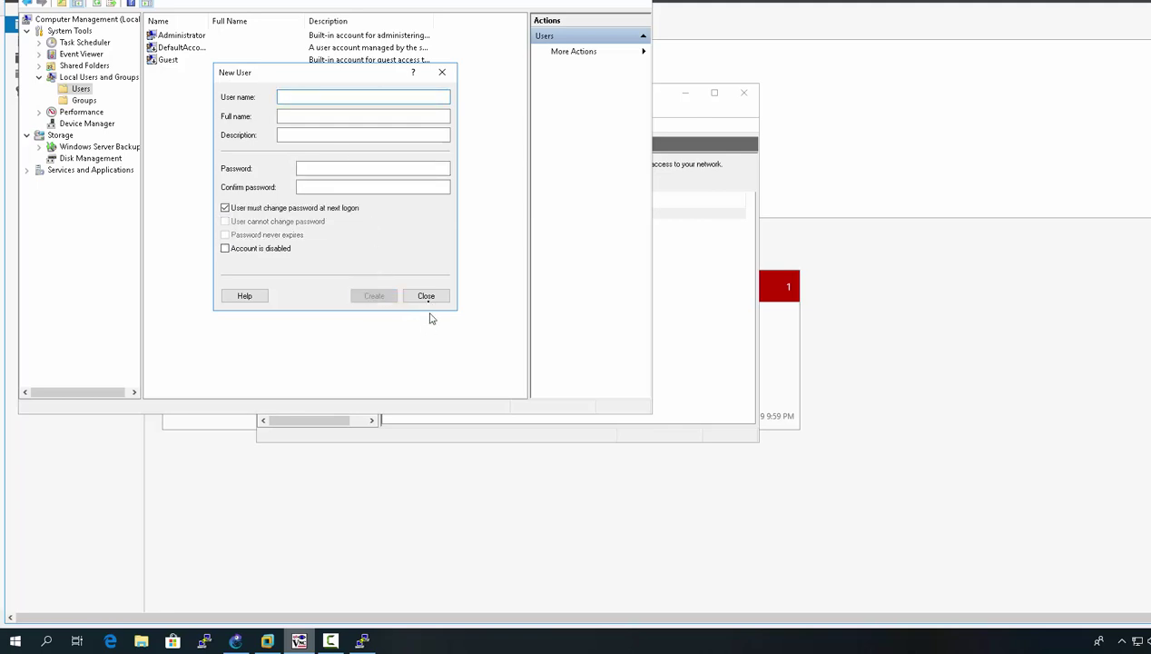
pyautogui.click(428, 299)
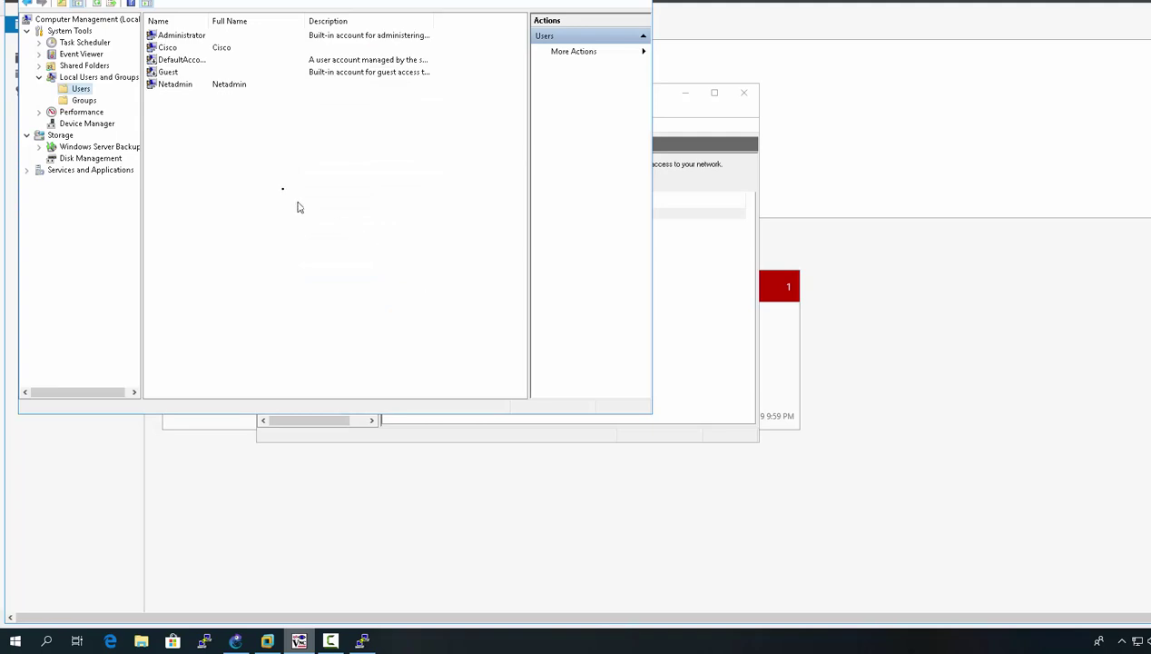
# Step: Add the Cisco account to Group15's members via Check Names and save the group
pyautogui.click(83, 100)
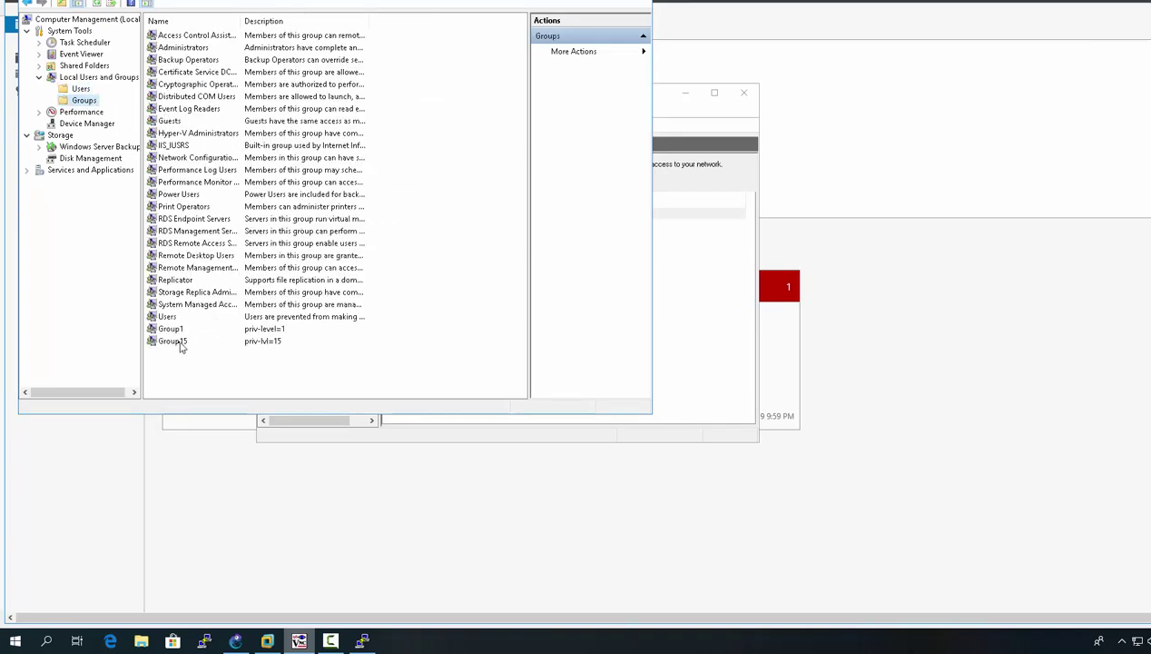
pyautogui.rightClick(182, 343)
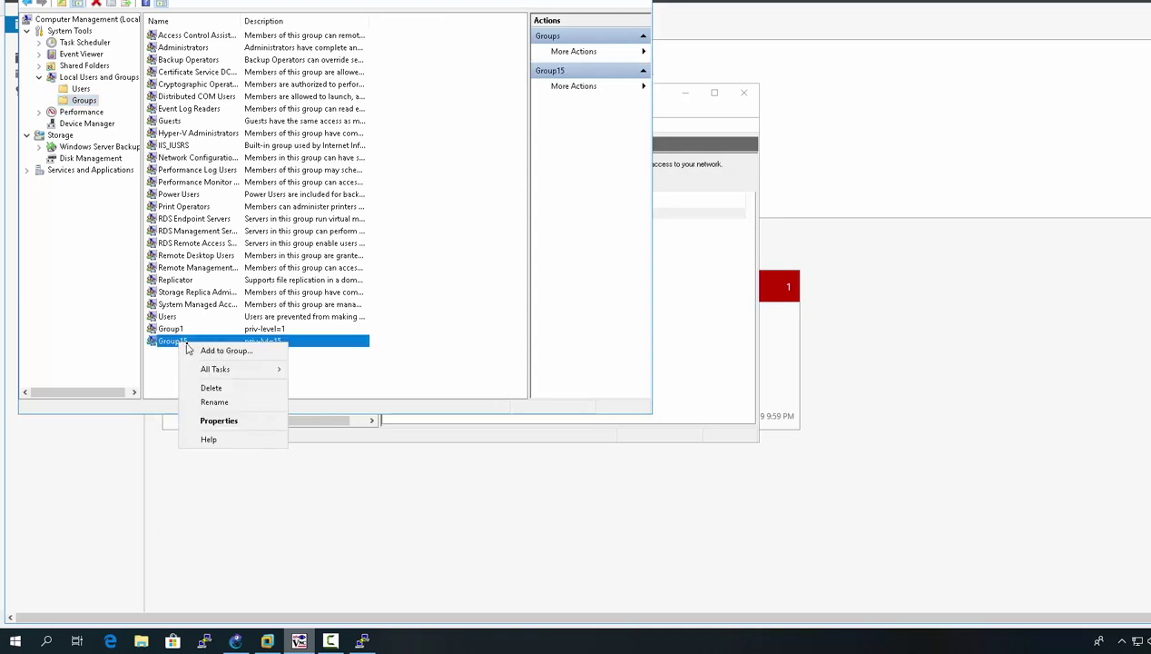
pyautogui.click(196, 353)
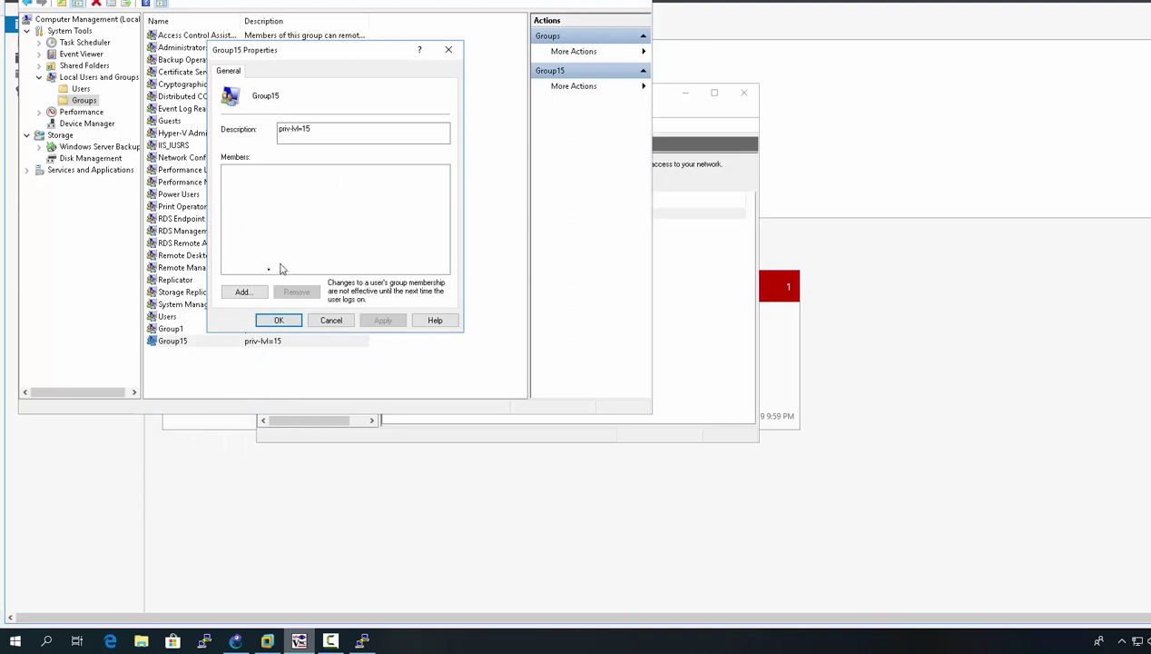
pyautogui.click(252, 298)
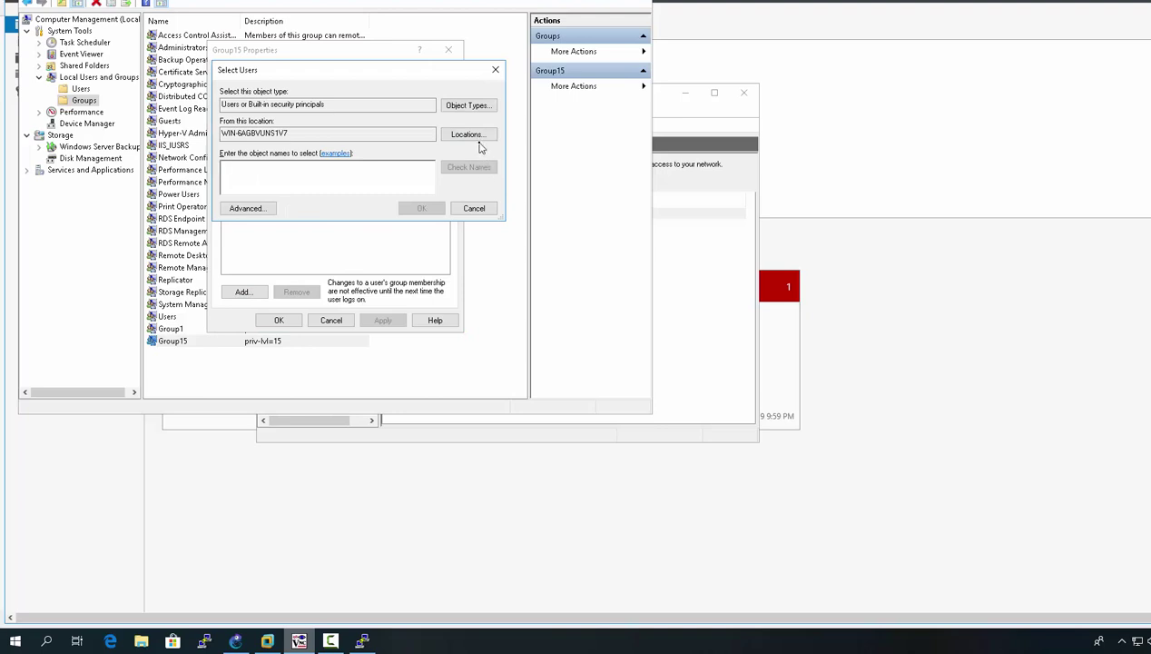
pyautogui.write('cisco')
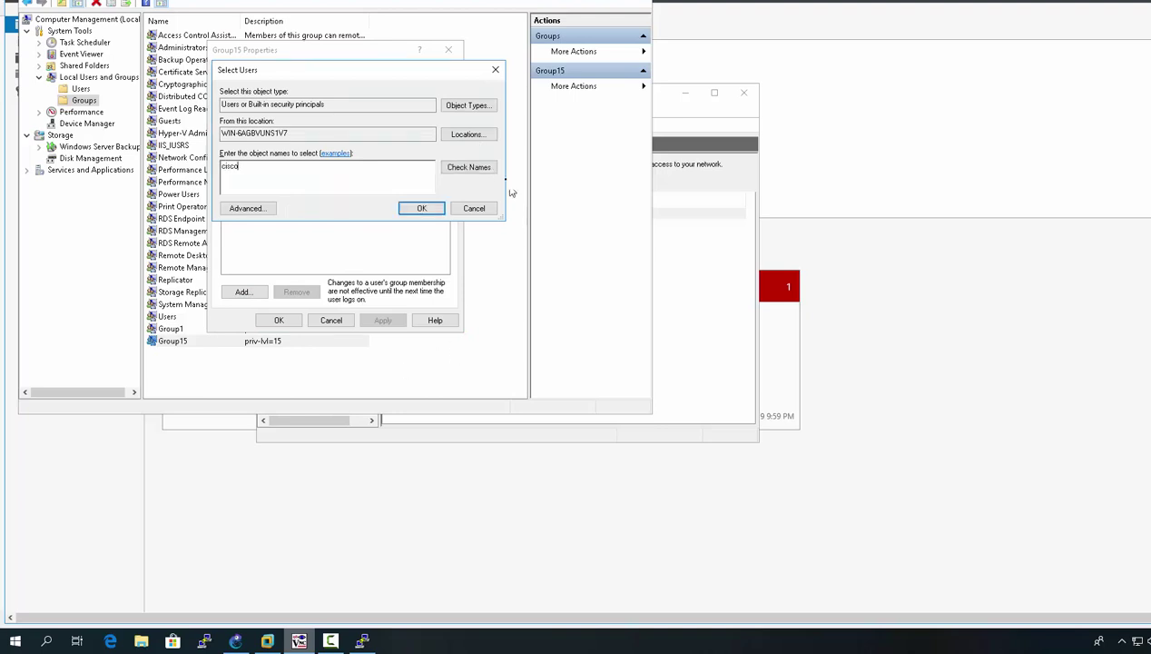
pyautogui.click(470, 168)
pyautogui.click(430, 208)
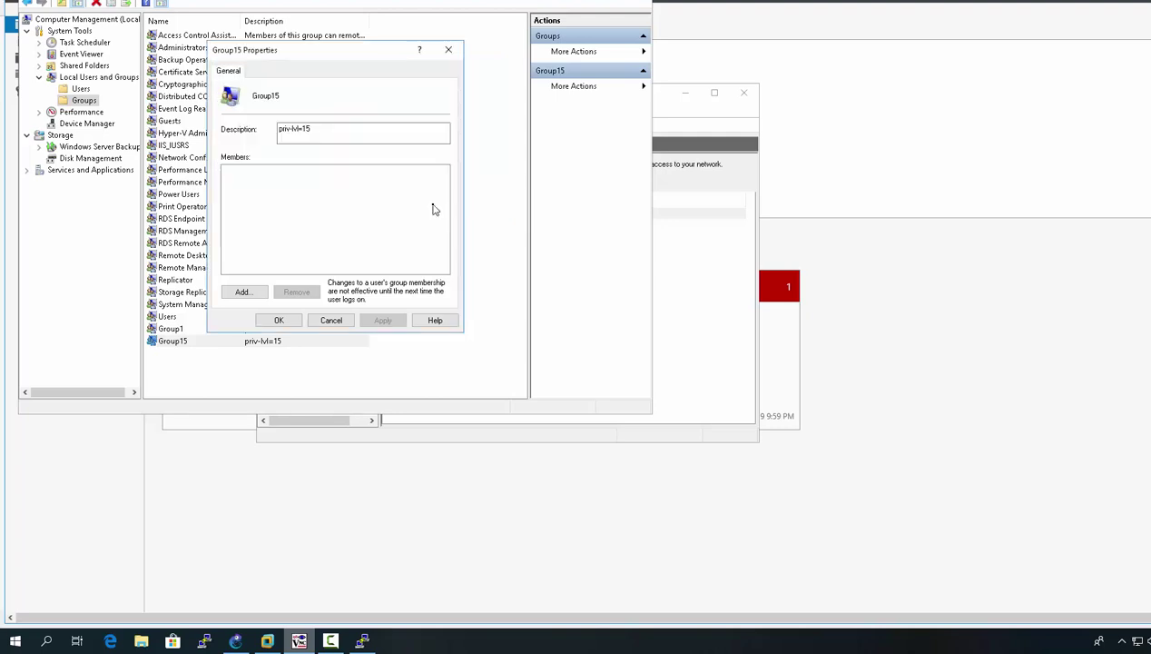
pyautogui.click(288, 322)
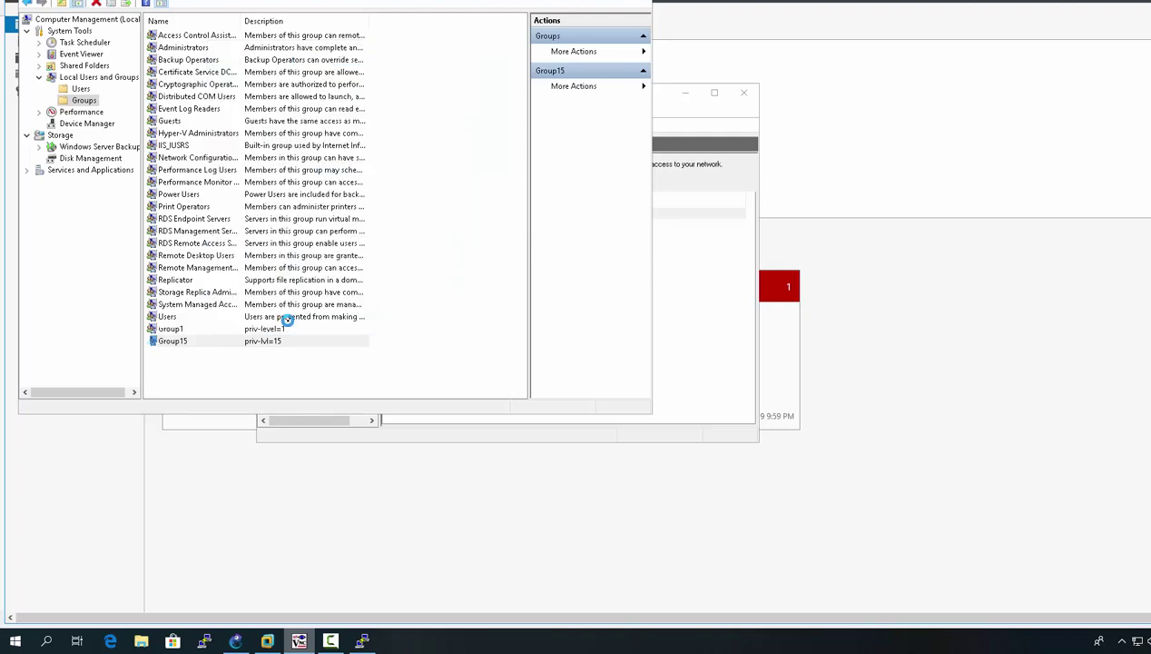
pyautogui.click(175, 331)
# Step: Add the Netadmin user as a member of Group1 and save the membership
pyautogui.rightClick(177, 333)
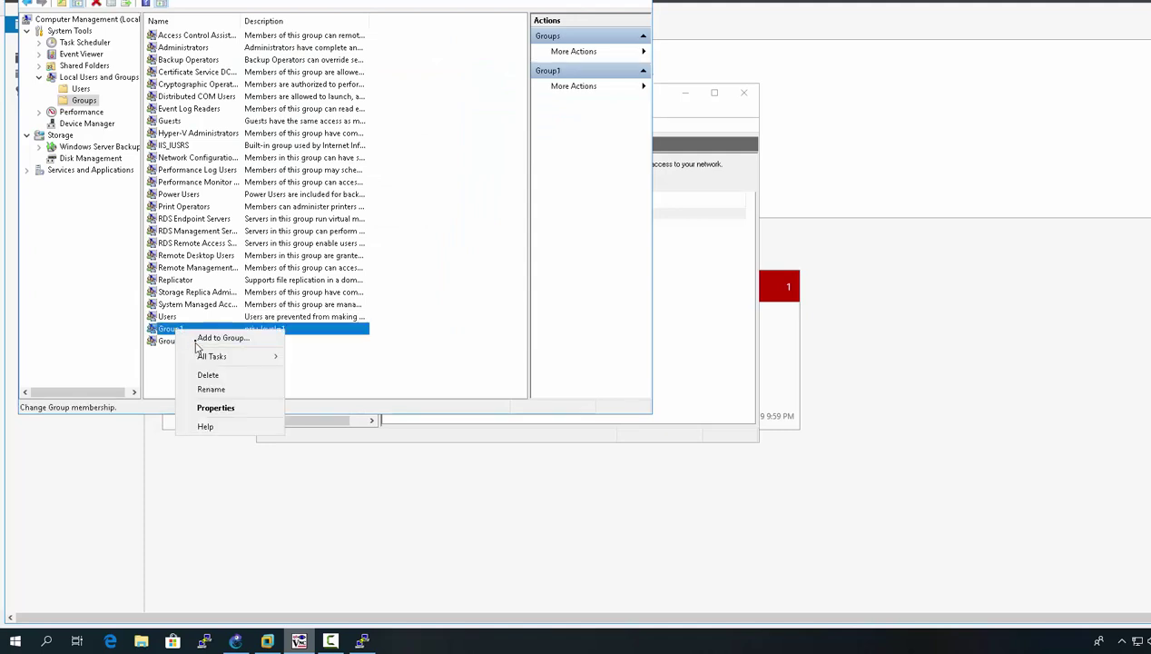
pyautogui.click(198, 338)
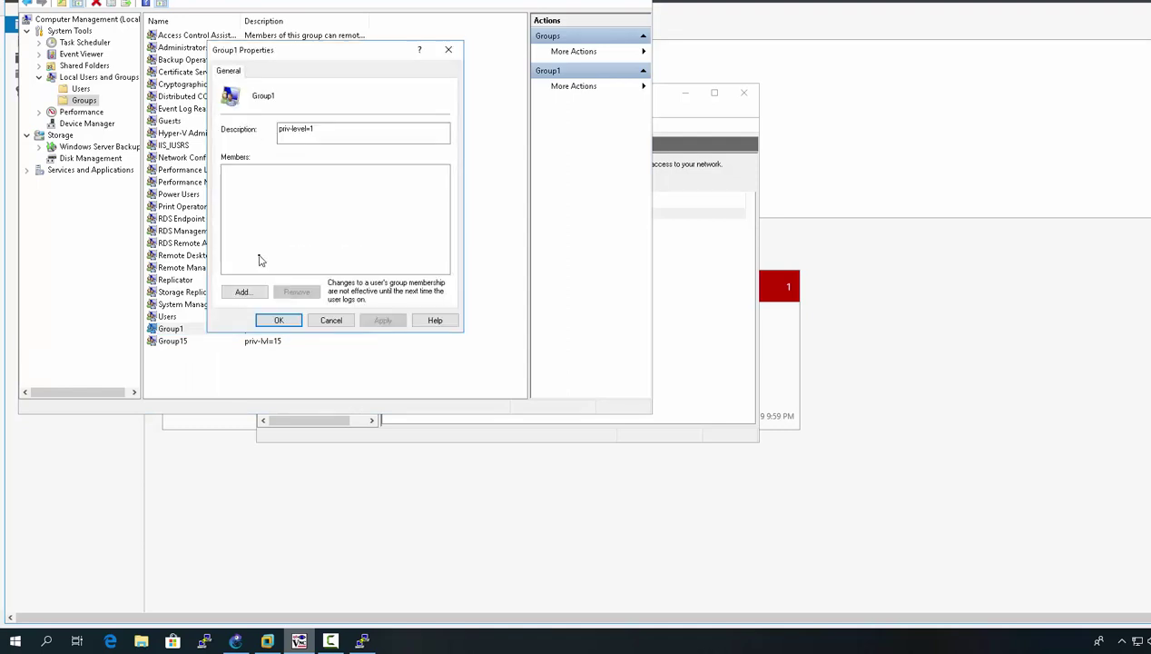
pyautogui.click(242, 292)
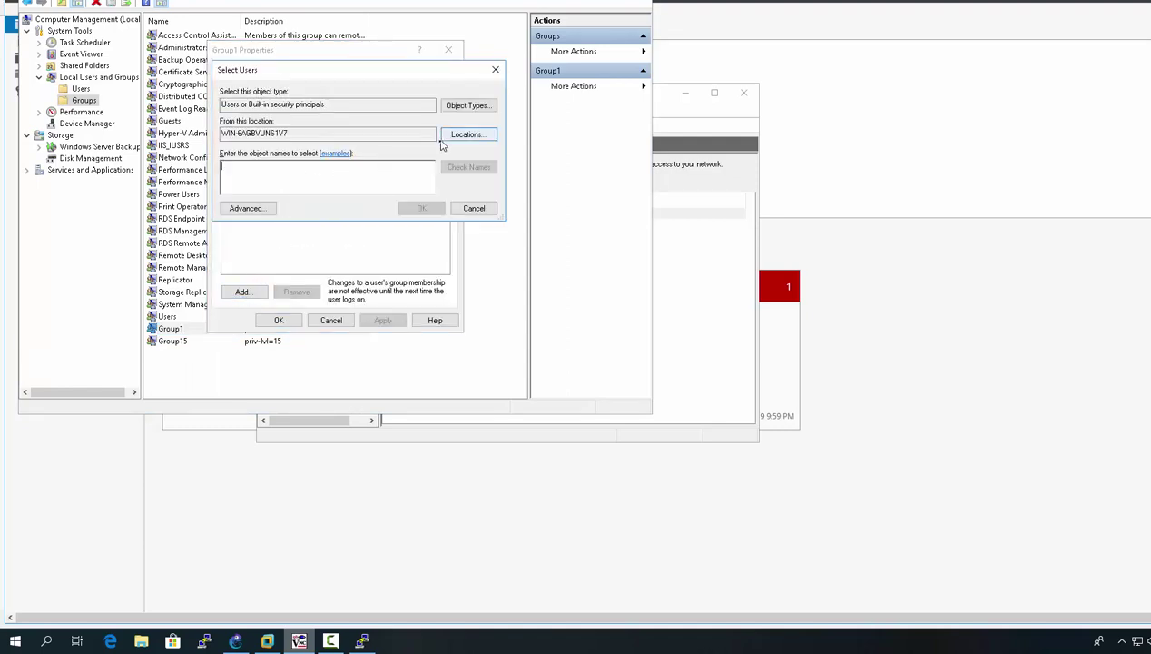
pyautogui.click(245, 207)
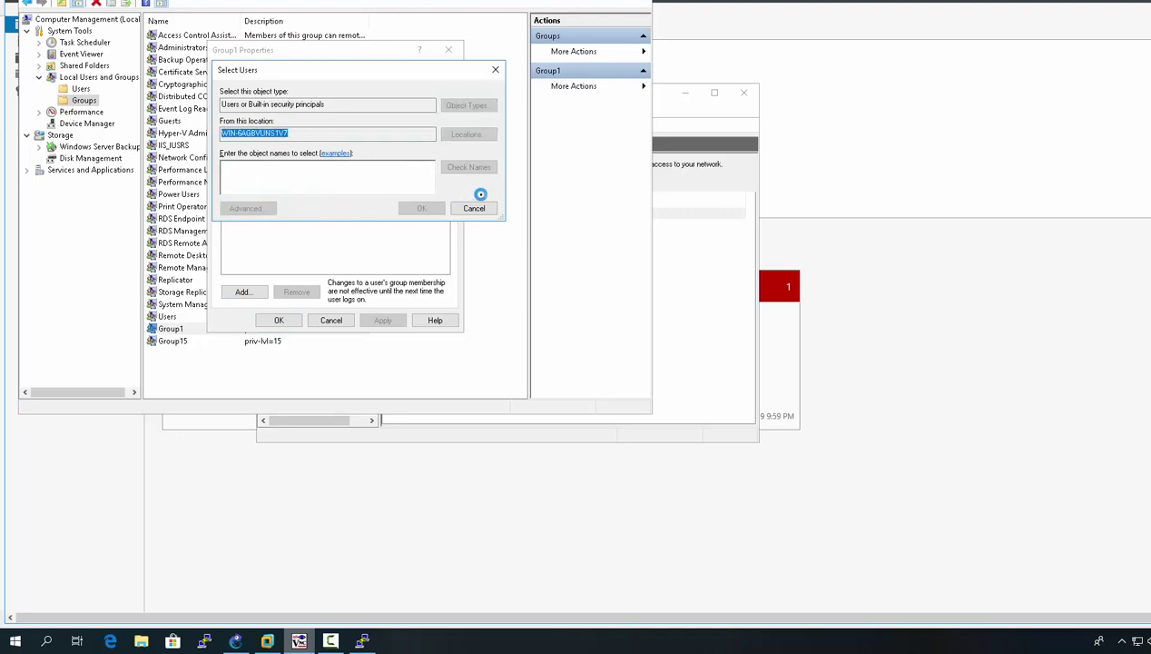
pyautogui.click(505, 211)
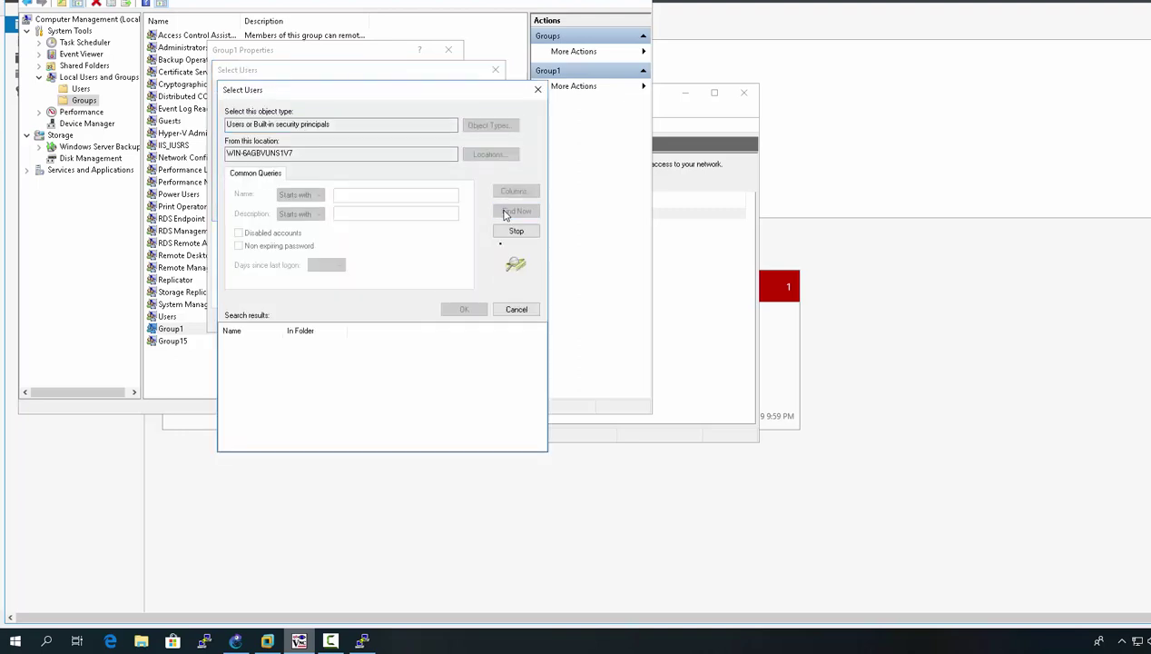
pyautogui.scroll(-6, 479, 368)
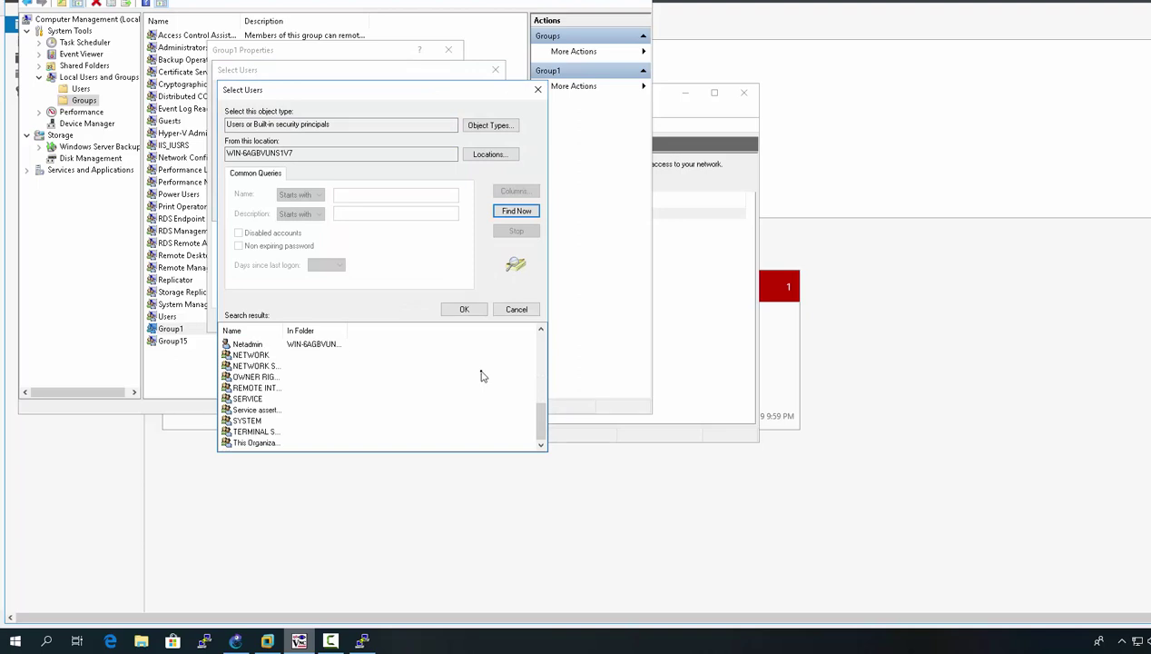
pyautogui.scroll(2, 359, 420)
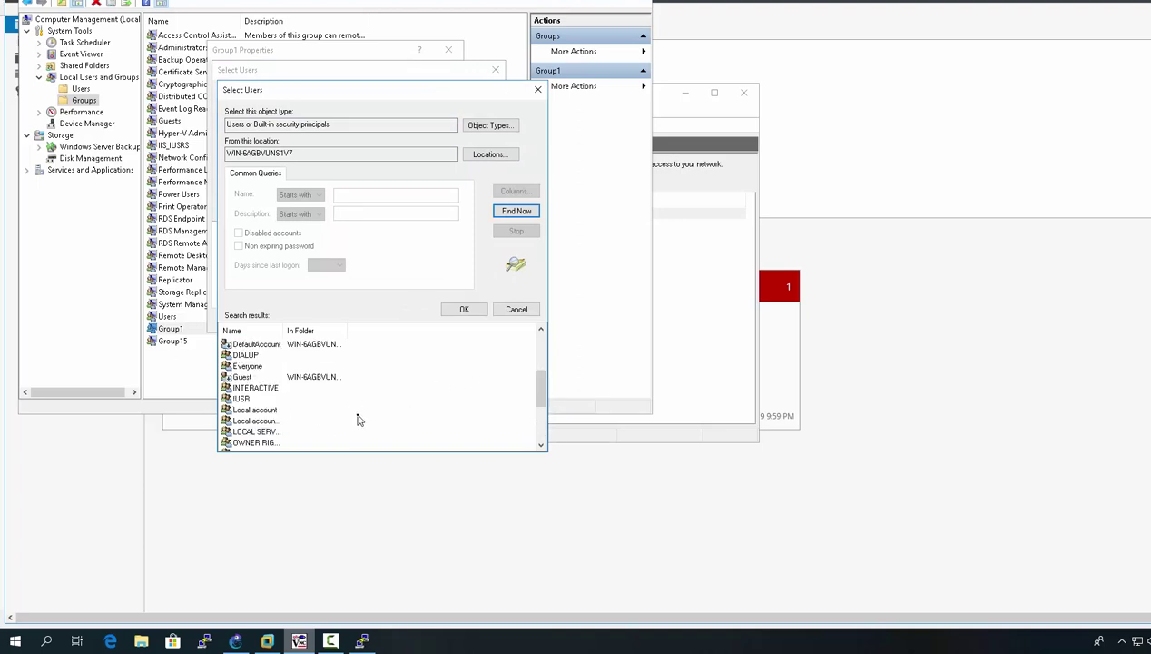
pyautogui.scroll(1, 359, 420)
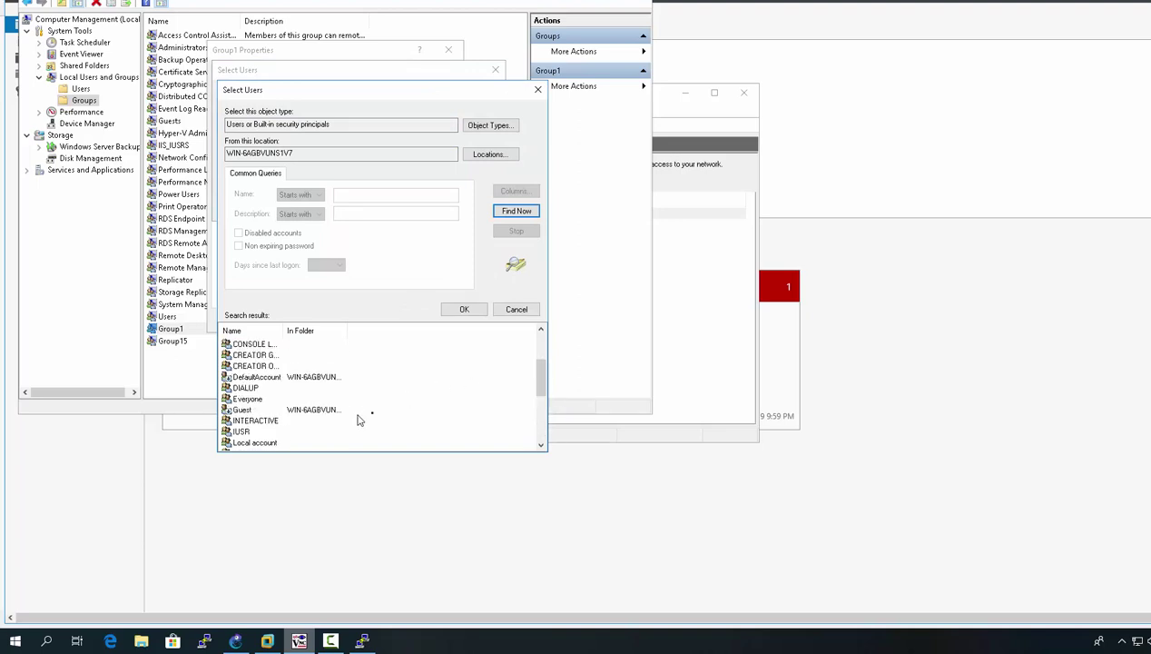
pyautogui.click(541, 445)
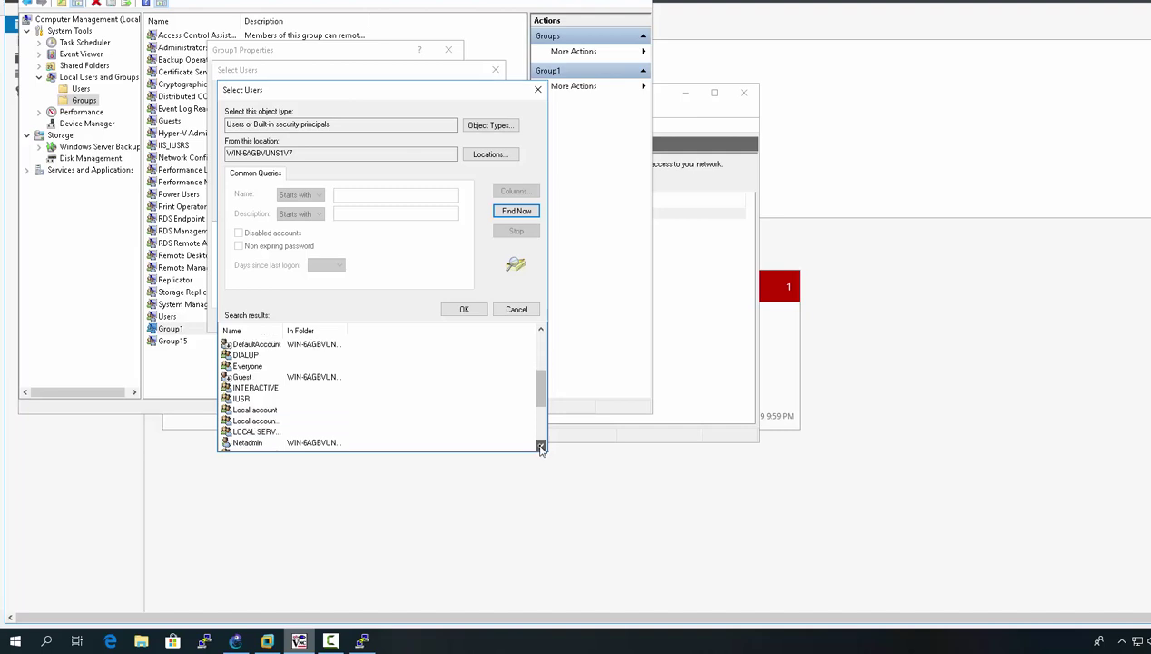
pyautogui.click(541, 446)
pyautogui.click(309, 431)
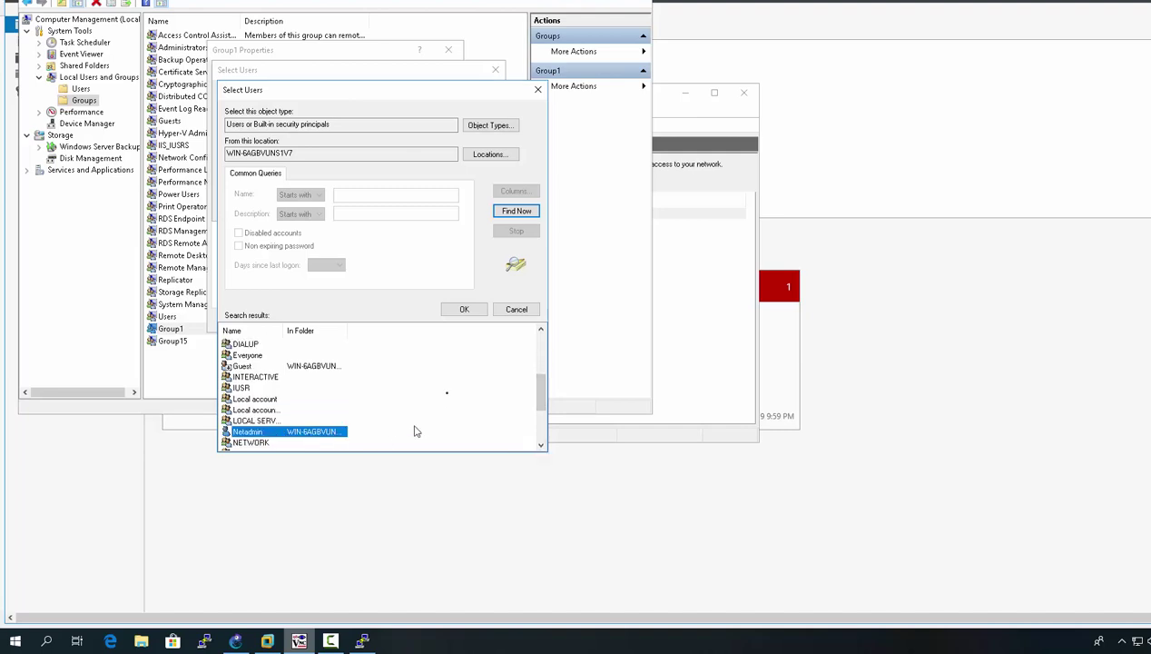
pyautogui.click(461, 309)
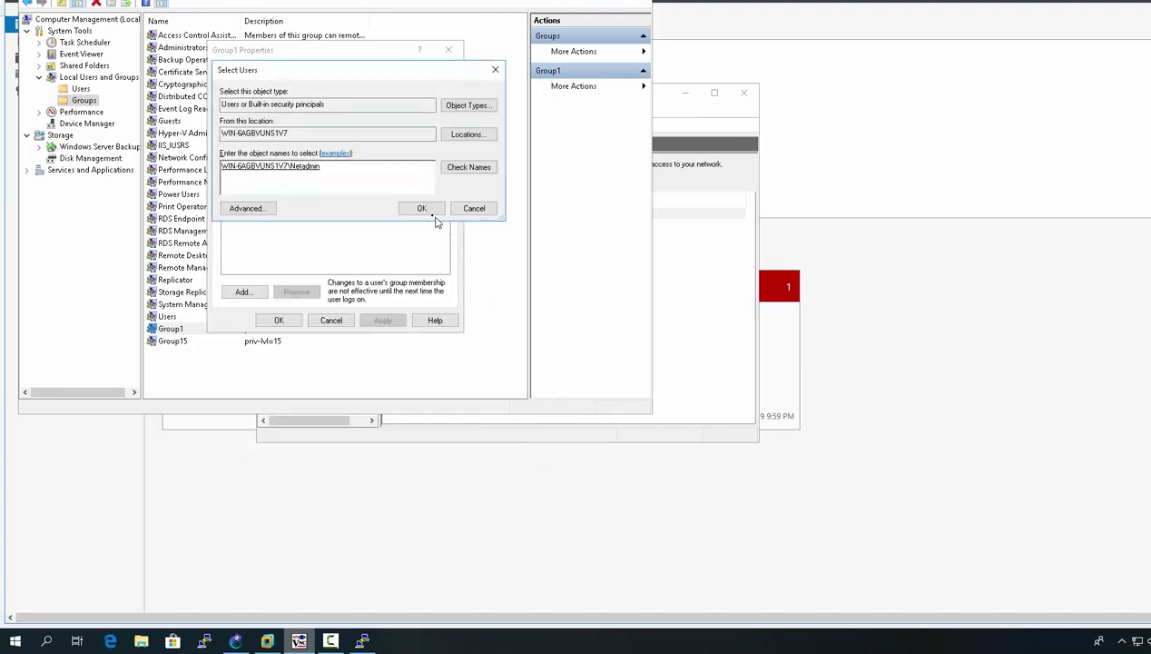
pyautogui.click(423, 211)
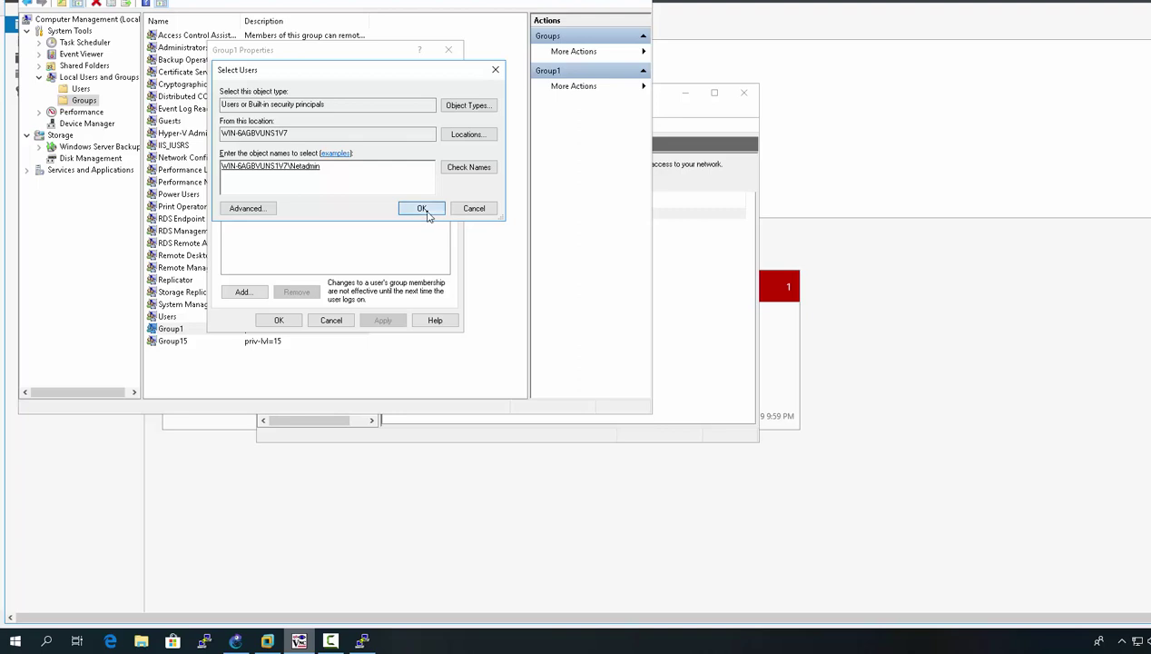
pyautogui.click(279, 321)
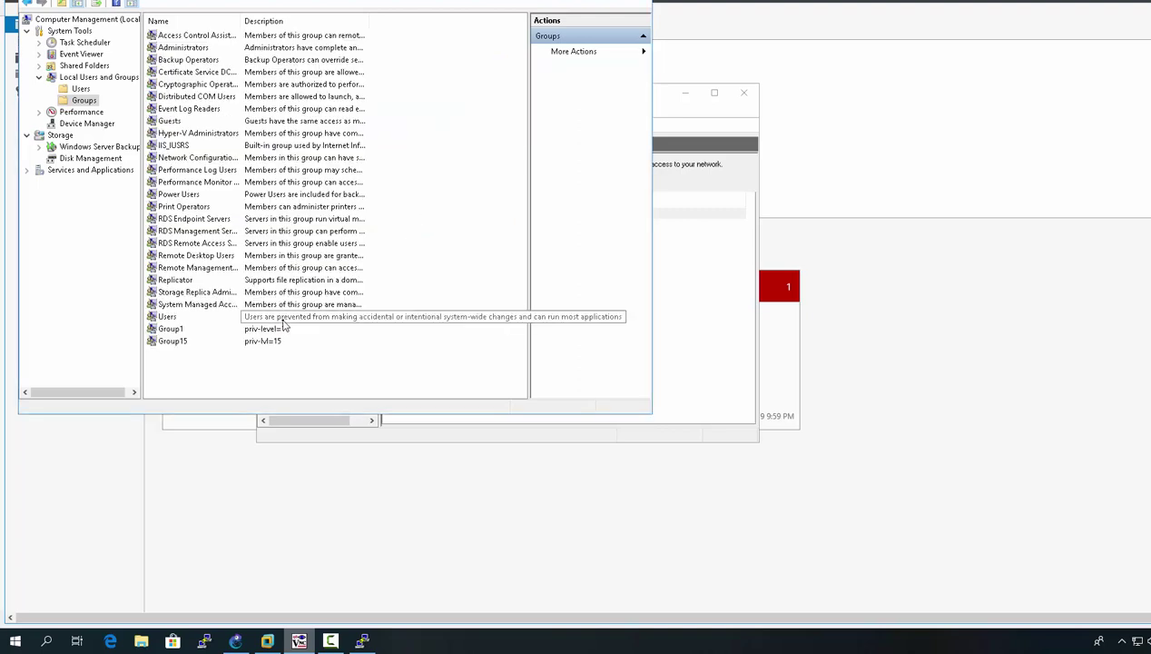
# Step: Verify that Group1 lists Netadmin and Group15 lists Cisco as members
pyautogui.doubleClick(170, 329)
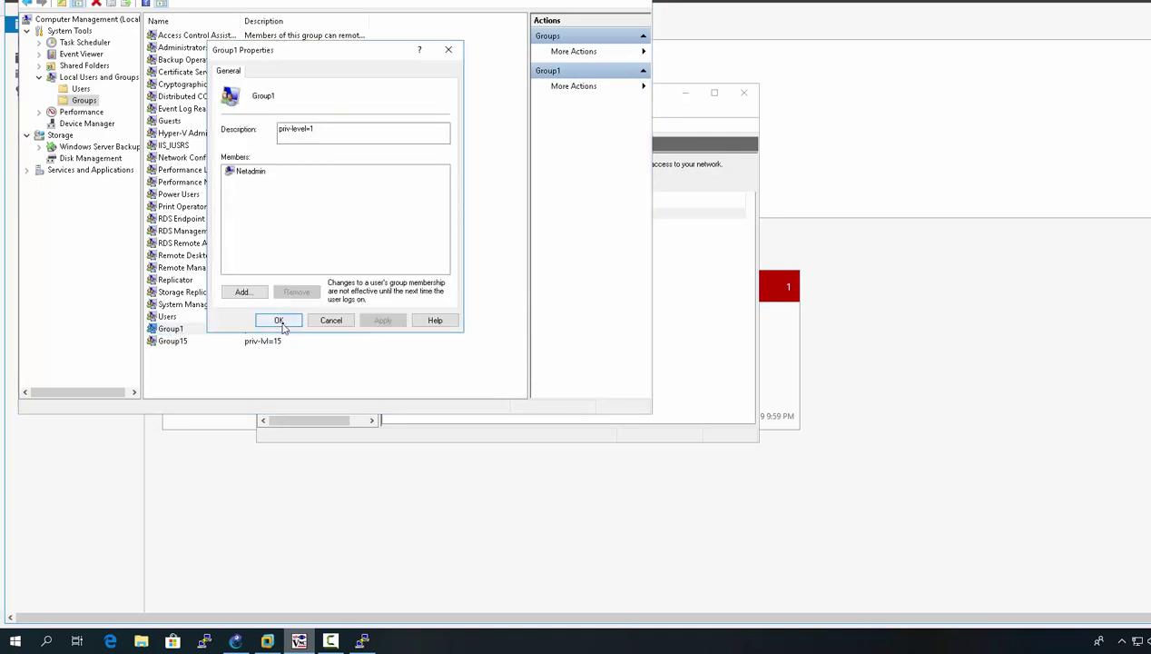
pyautogui.click(281, 322)
pyautogui.doubleClick(180, 341)
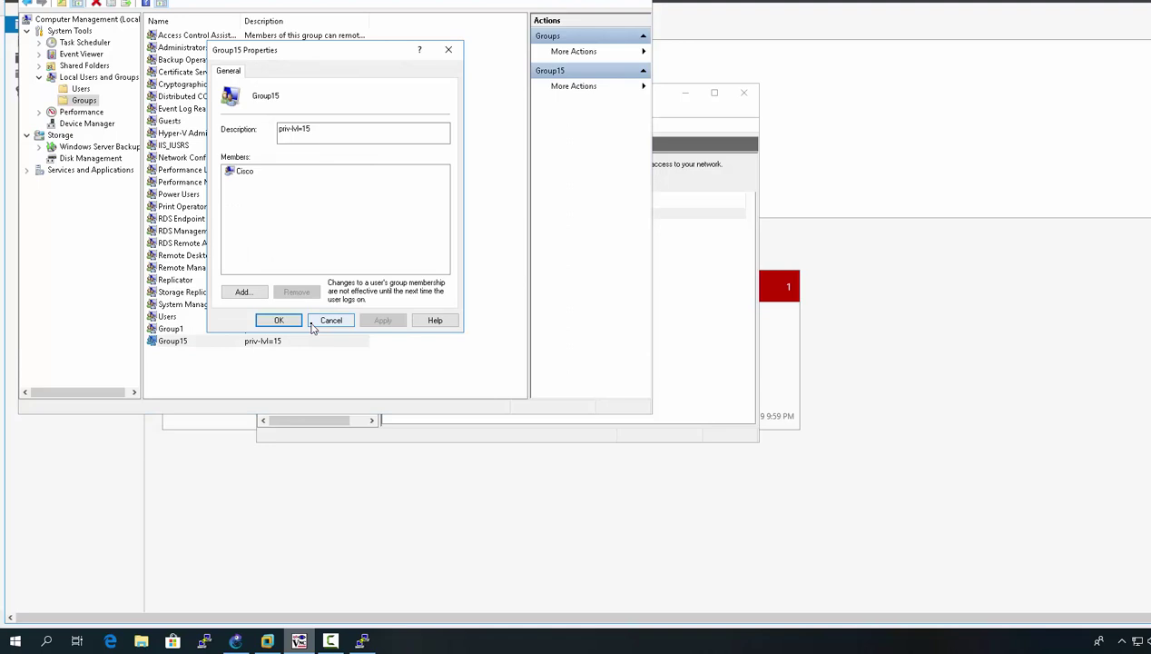
pyautogui.click(279, 321)
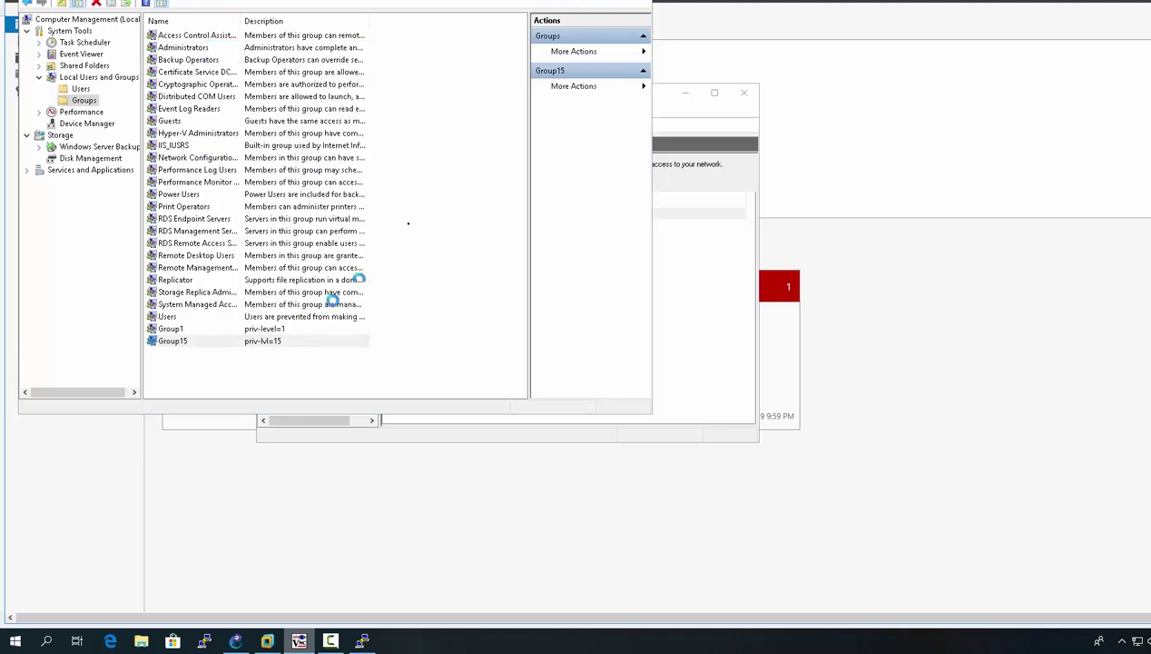
pyautogui.scroll(1, 576, 309)
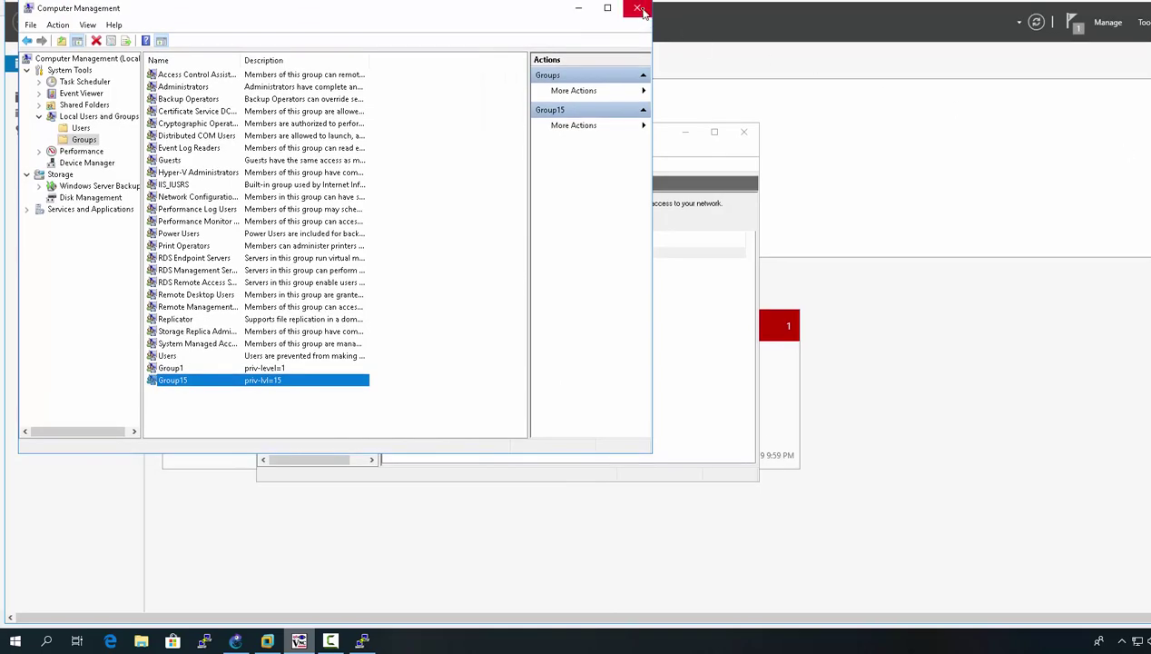
# Step: Close Computer Management and display the Network Policies list in Network Policy Server
pyautogui.click(642, 11)
pyautogui.click(679, 251)
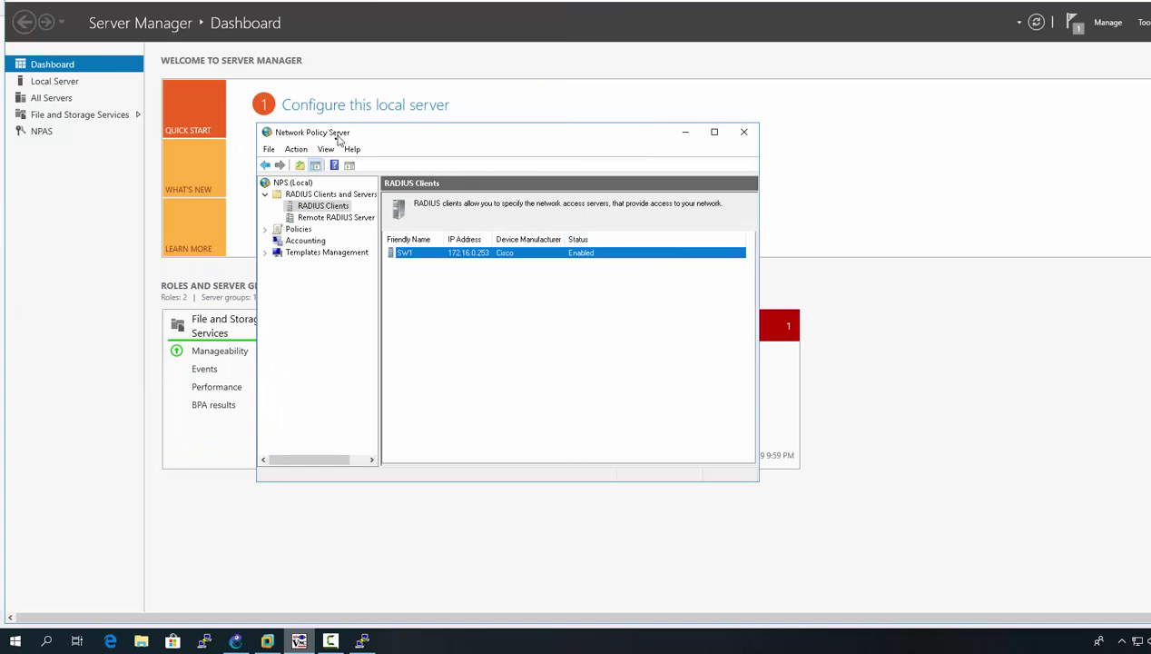
pyautogui.click(265, 229)
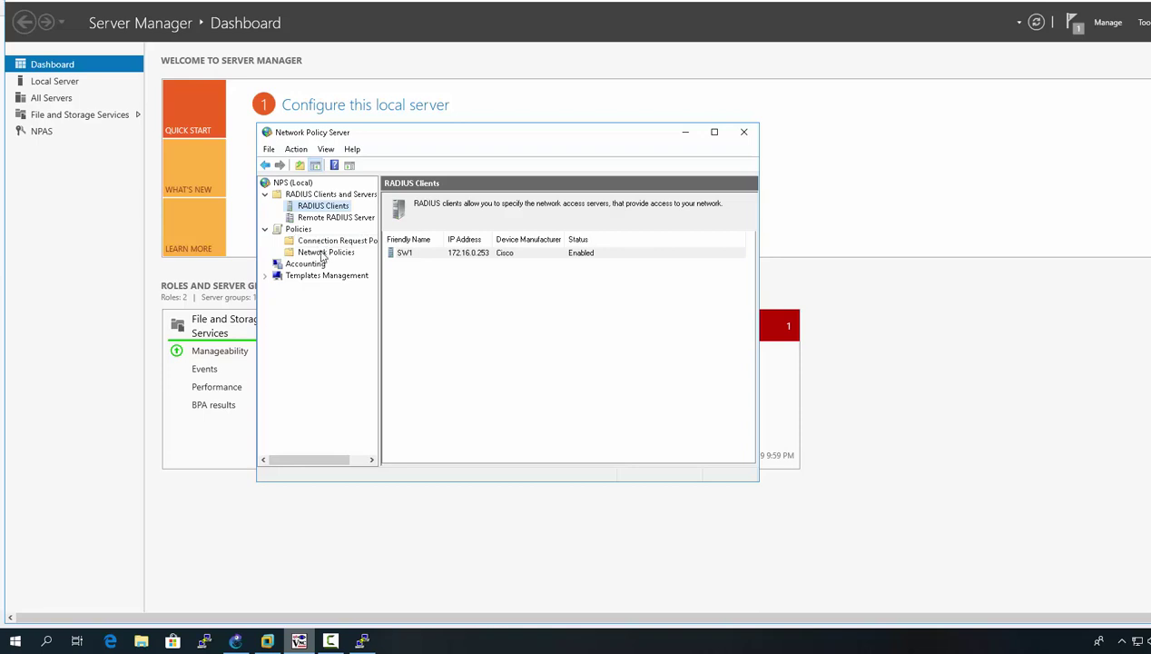
pyautogui.click(322, 253)
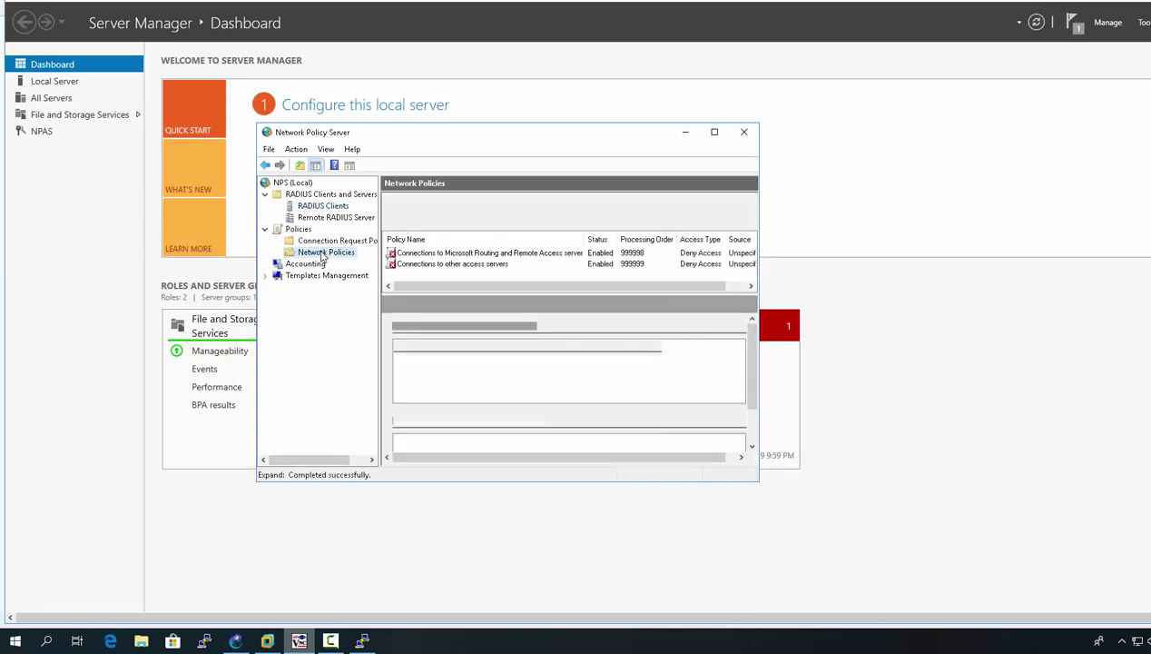
# Step: Delete the Connections to other access servers and Routing and Remote Access default policies
pyautogui.click(463, 264)
pyautogui.rightClick(464, 264)
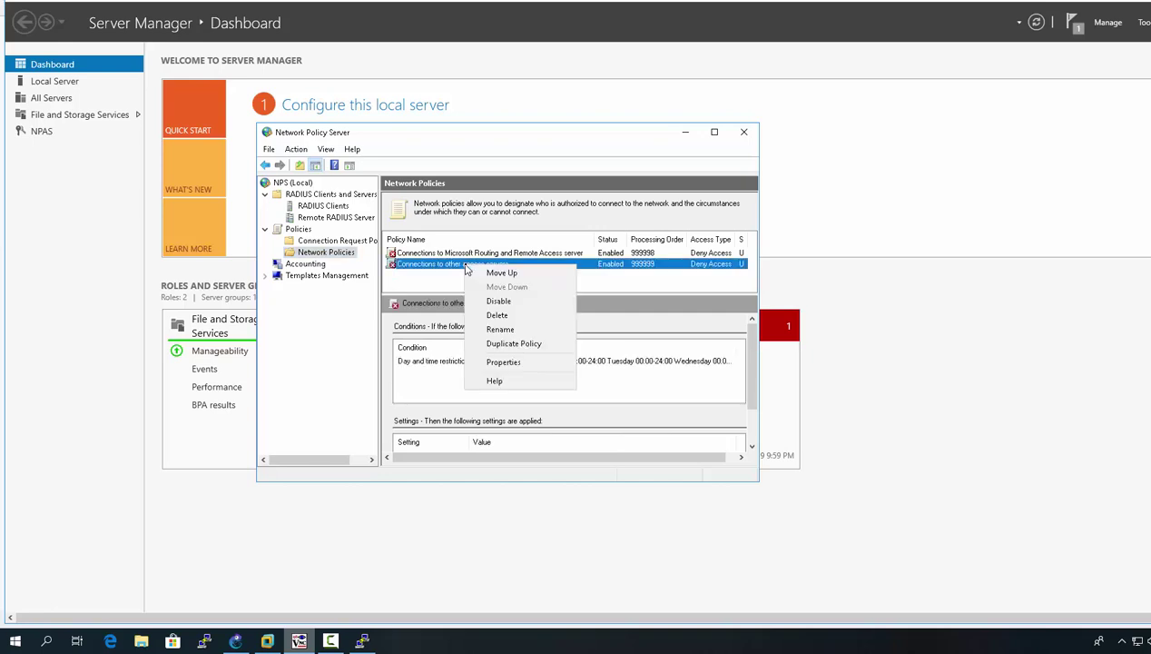
pyautogui.click(495, 315)
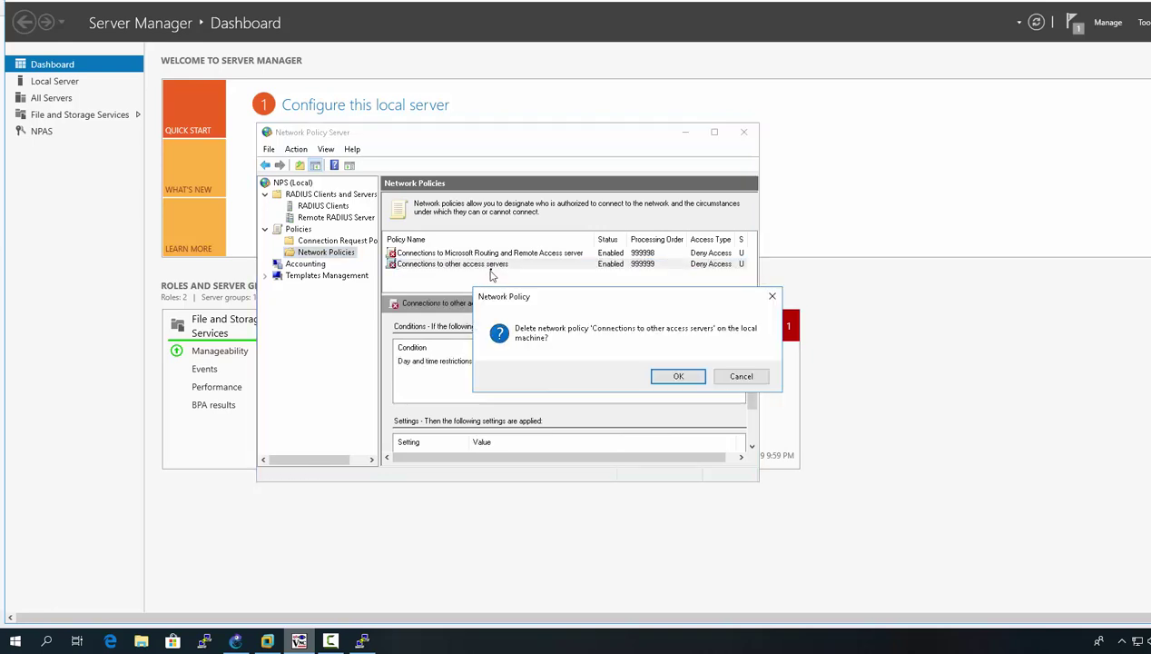
pyautogui.click(676, 377)
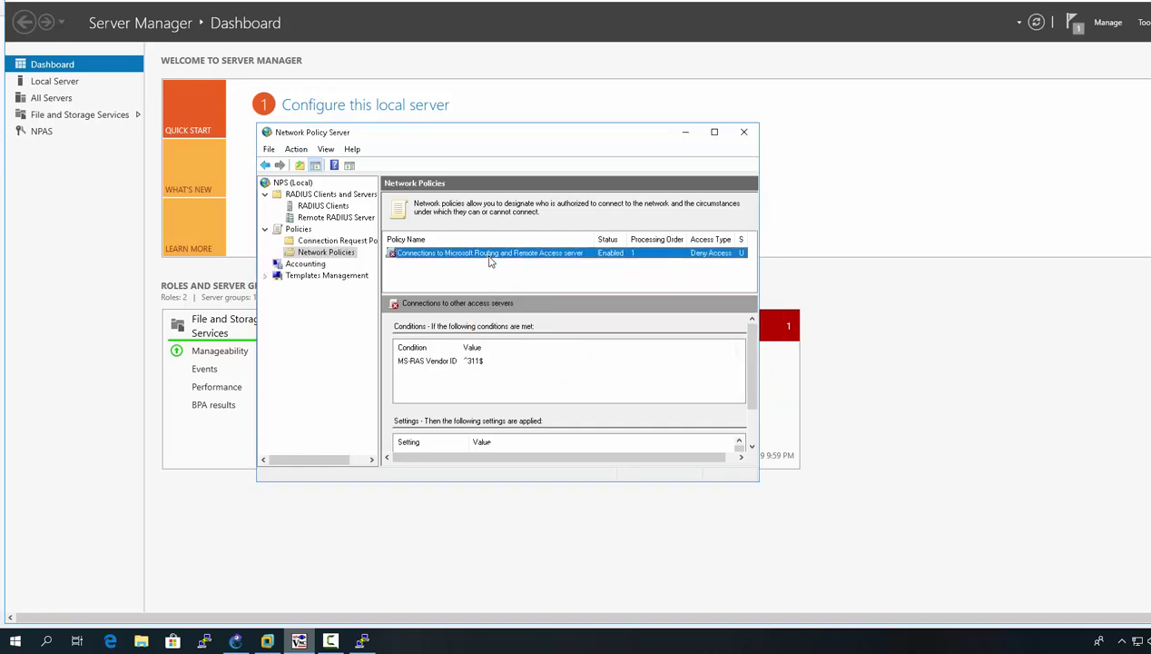
pyautogui.rightClick(488, 255)
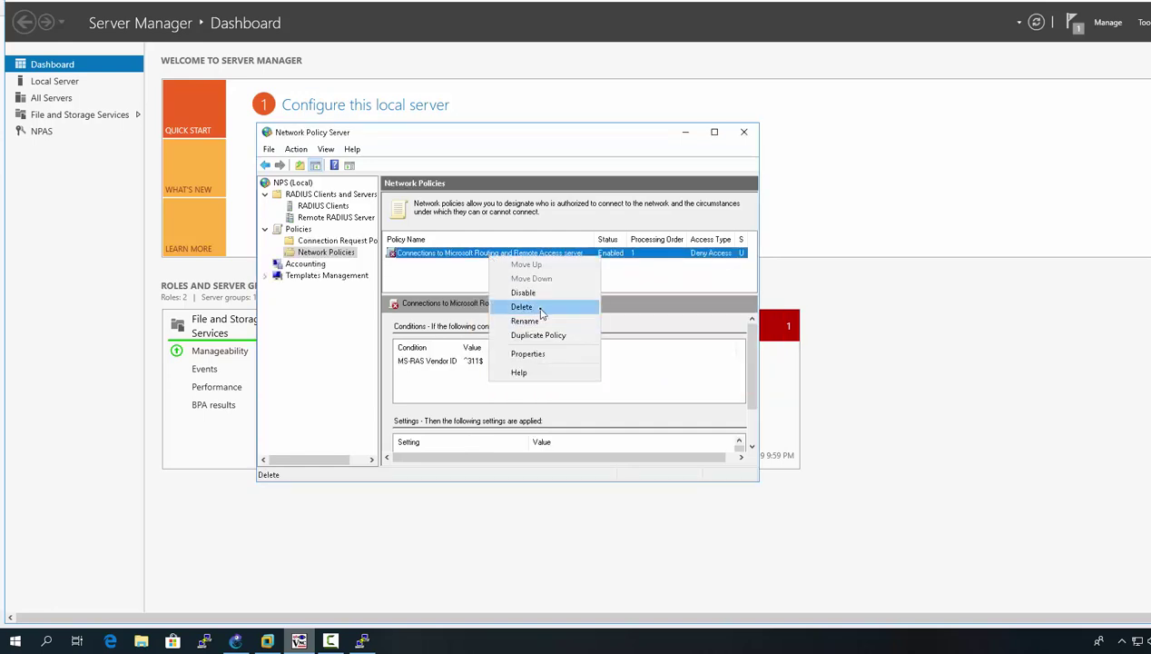
pyautogui.click(535, 308)
pyautogui.click(687, 384)
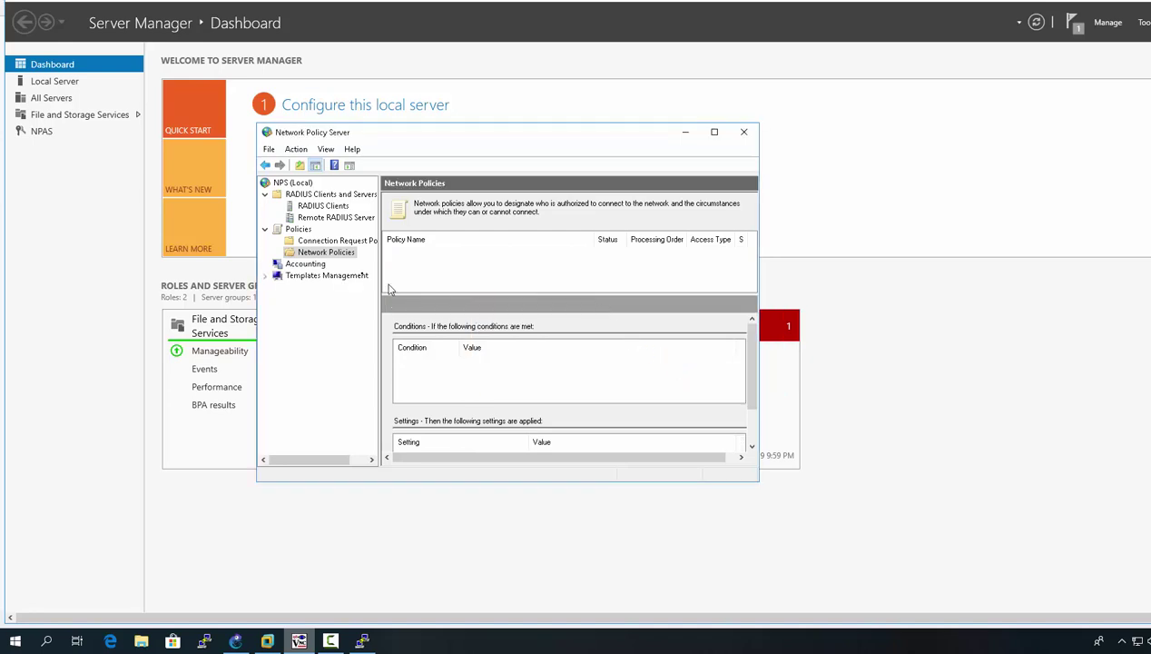
pyautogui.rightClick(332, 260)
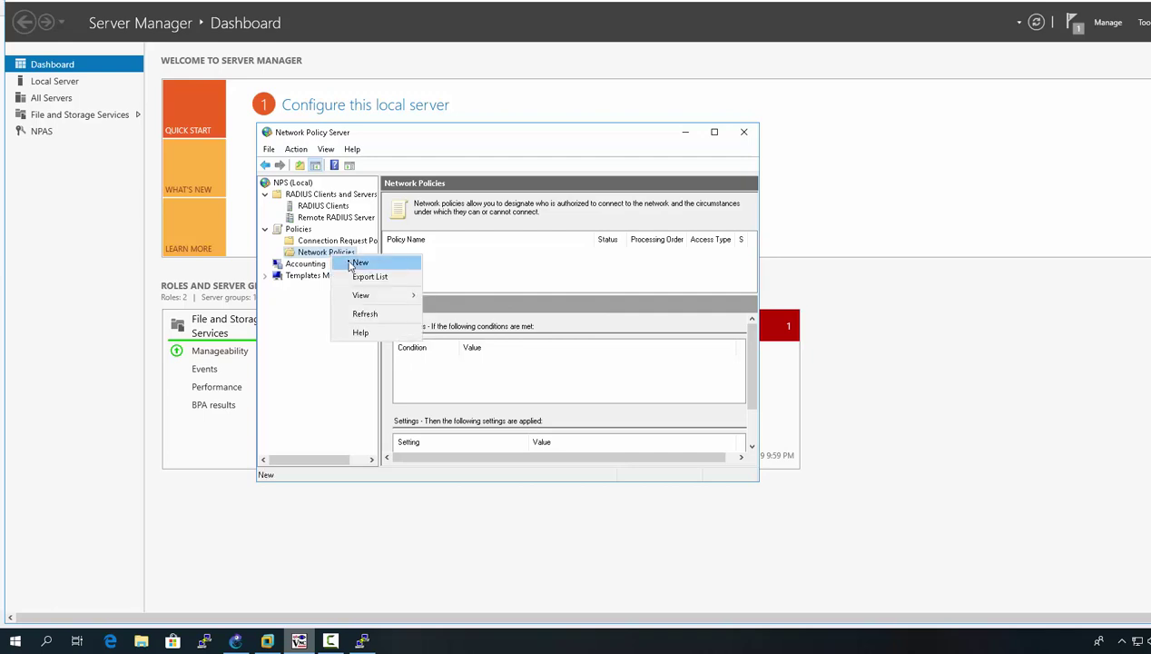
# Step: Create a new network policy named PRIV15_Policy and advance to the conditions page
pyautogui.click(351, 264)
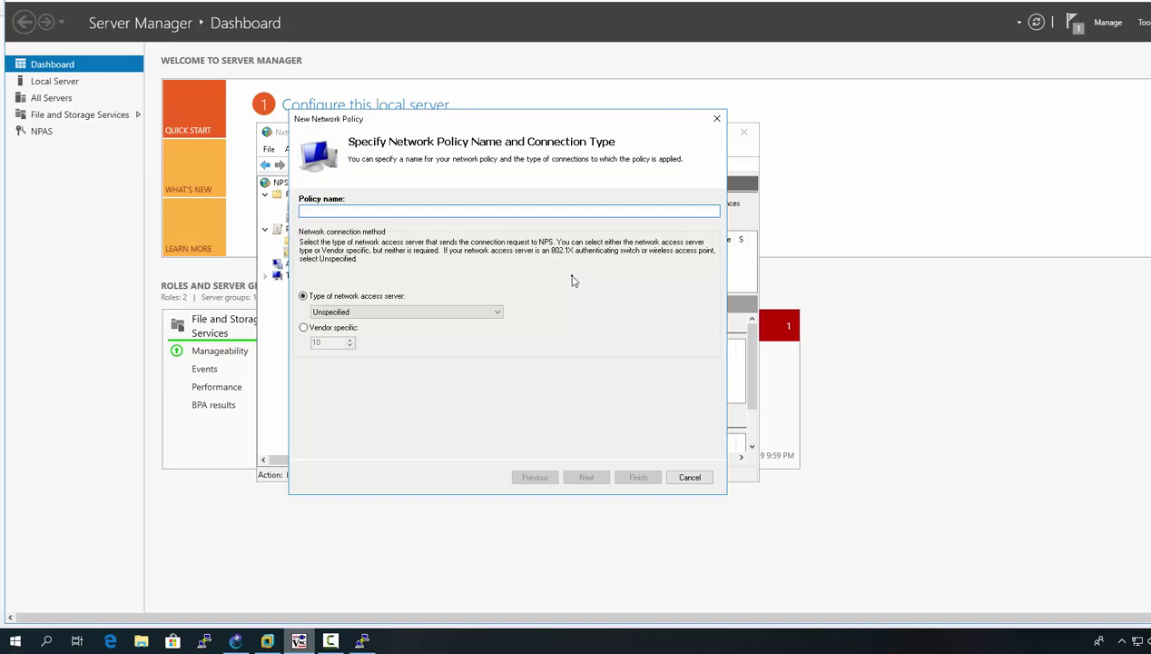
pyautogui.write('PRIV15_Policy')
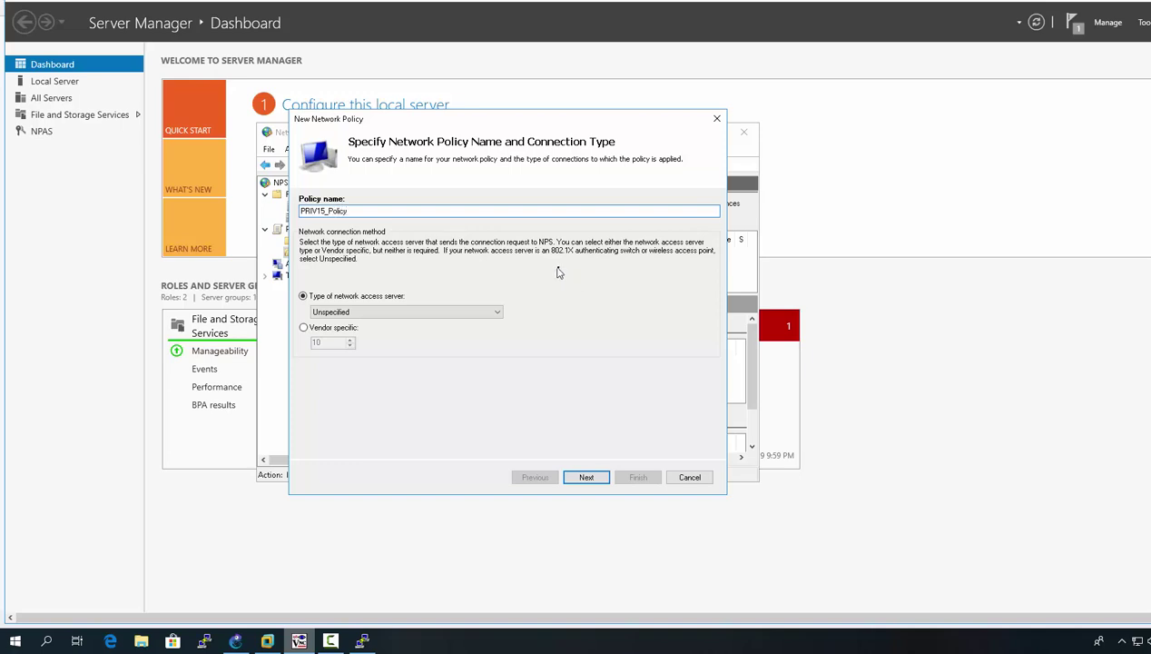
pyautogui.click(585, 474)
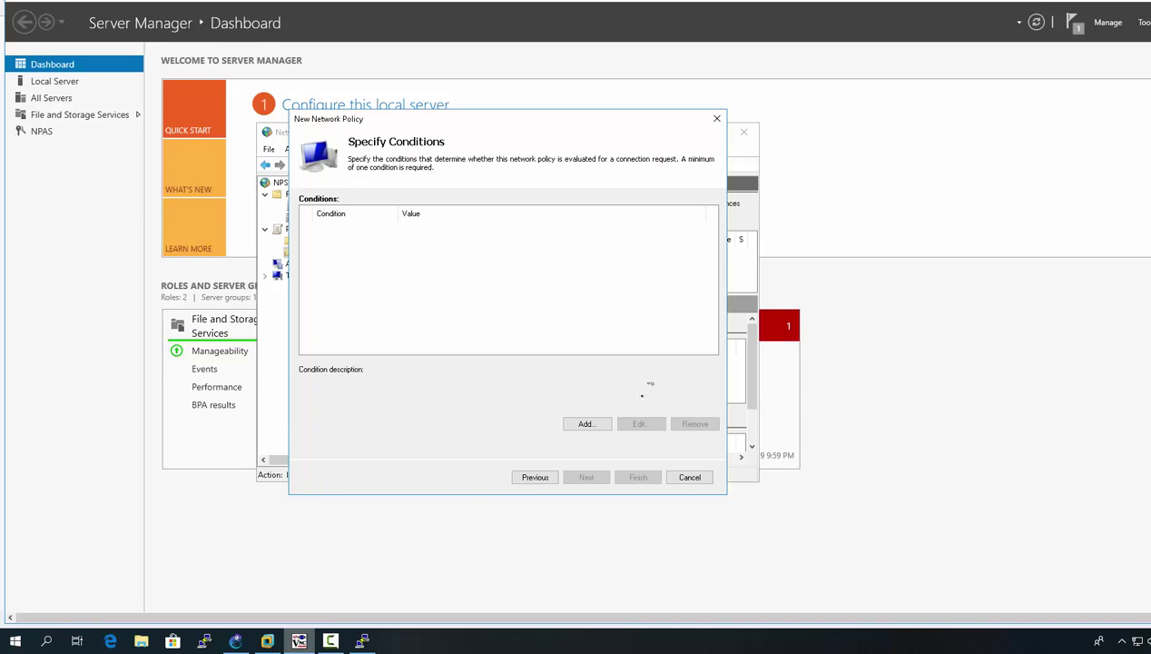
# Step: Add a Windows Groups condition requiring membership in Group15
pyautogui.click(599, 424)
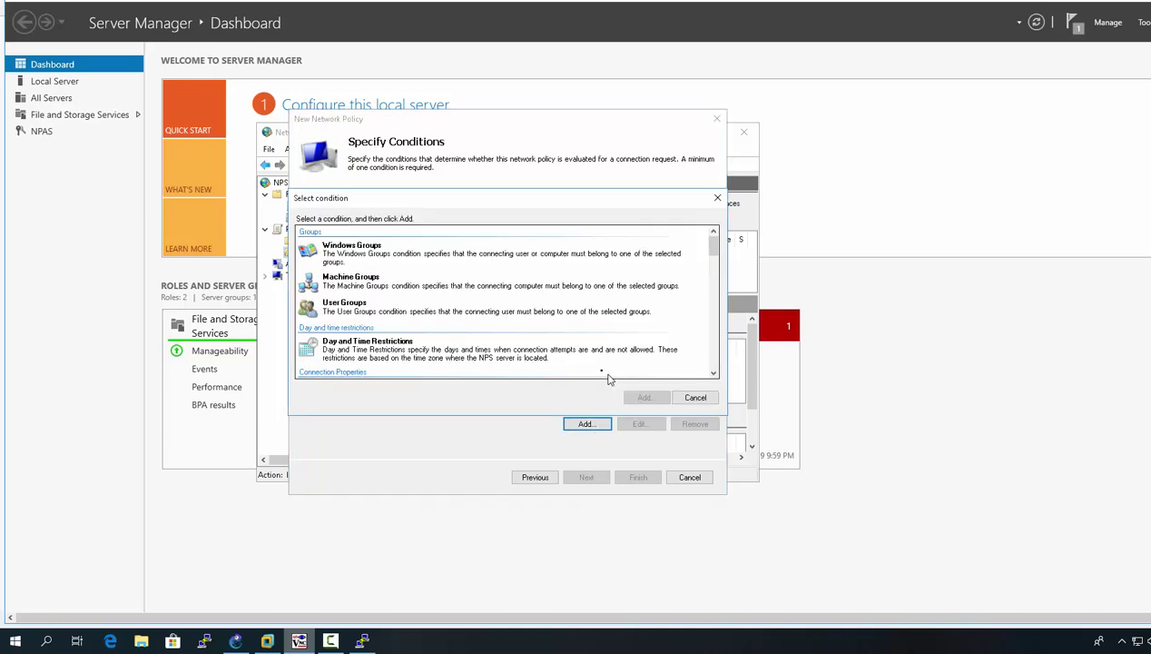
pyautogui.click(365, 250)
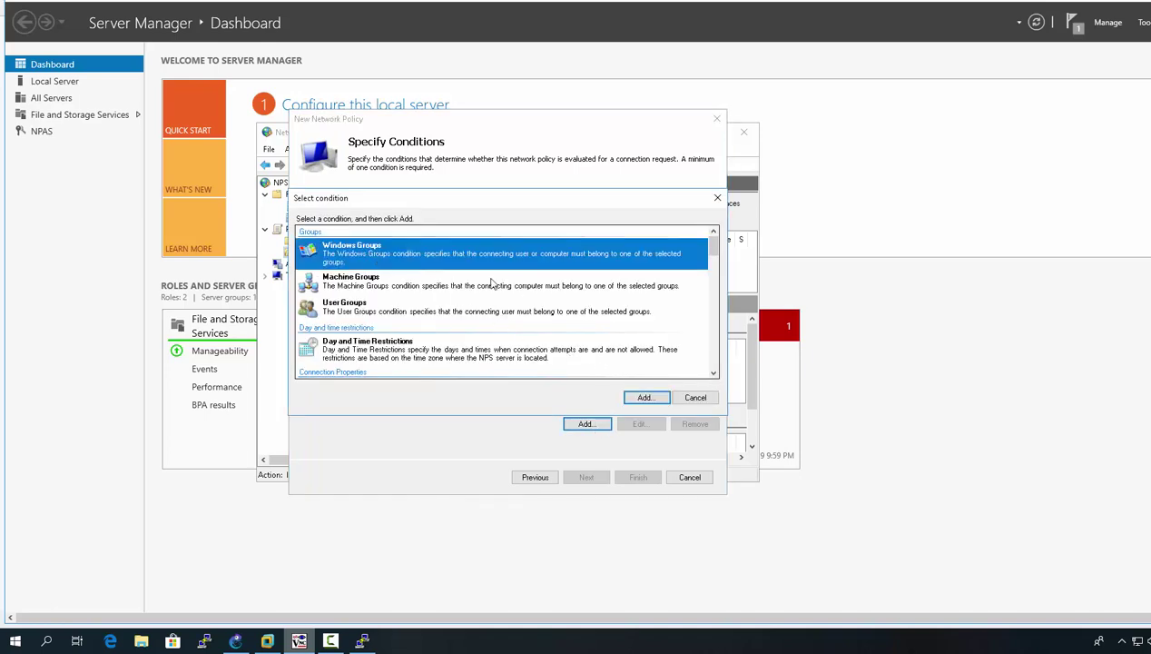
pyautogui.click(639, 398)
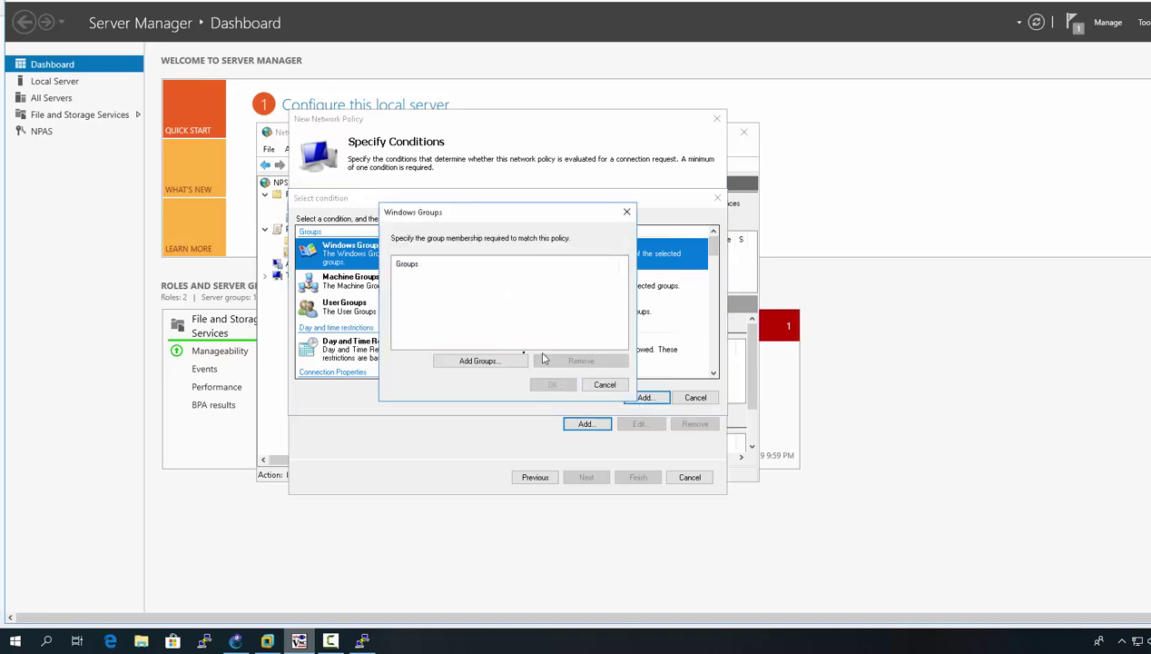
pyautogui.click(511, 361)
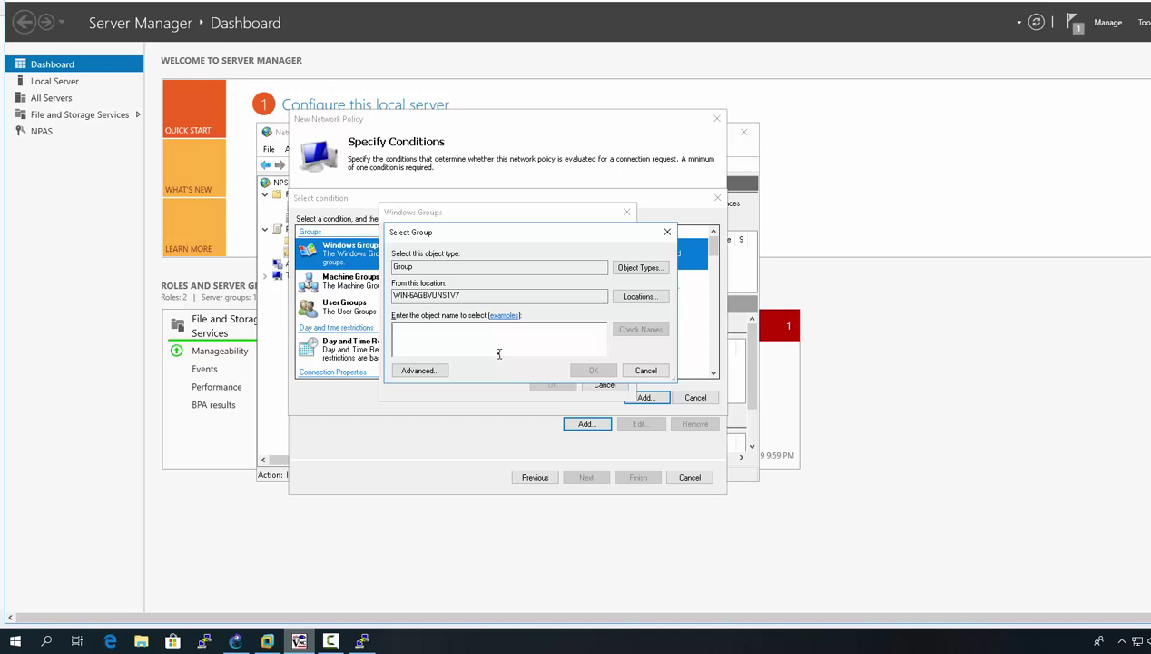
pyautogui.write('gr')
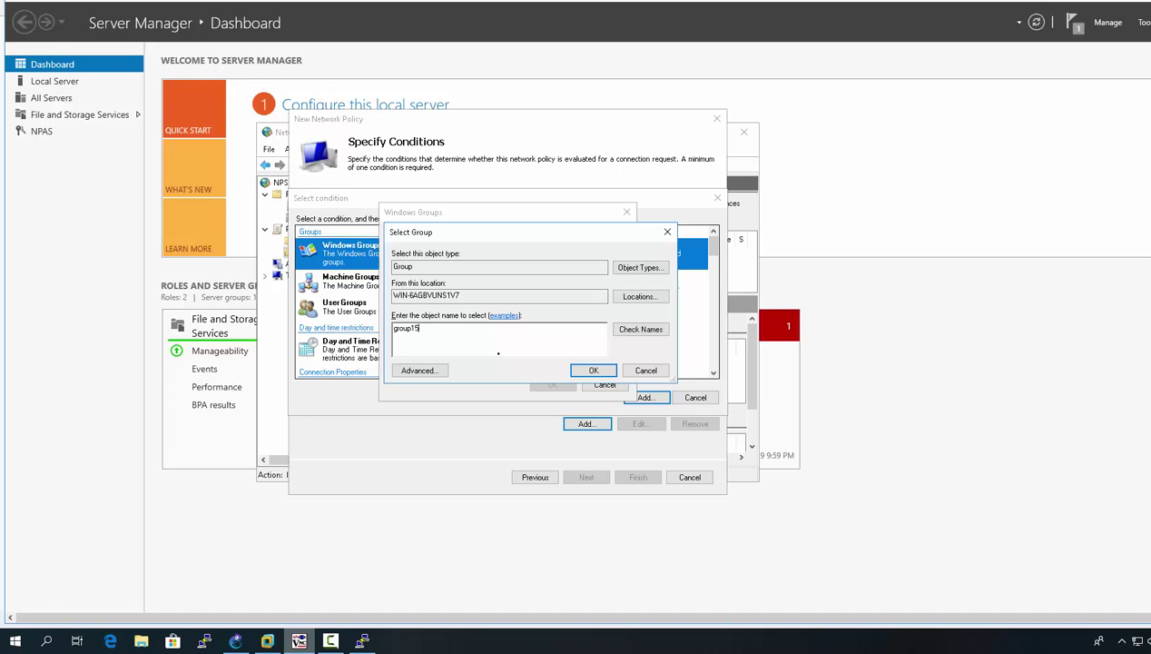
pyautogui.write('oup15')
pyautogui.click(640, 328)
pyautogui.click(595, 370)
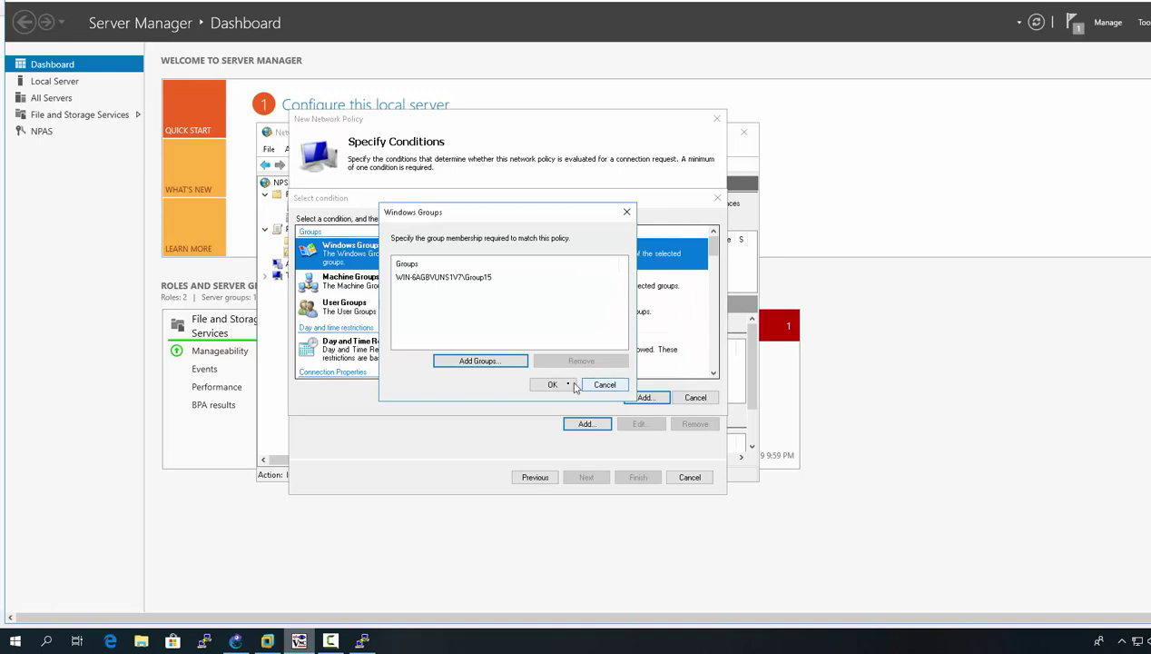
pyautogui.click(556, 384)
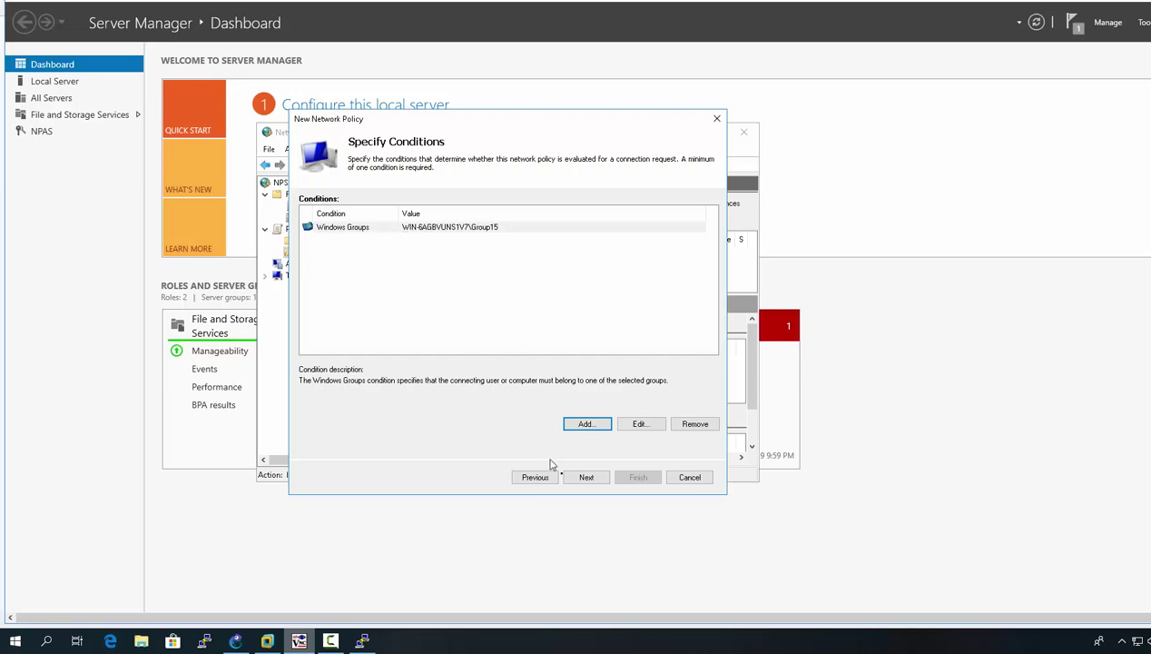
# Step: Keep Access granted, replace MS-CHAP with unencrypted PAP/SPAP authentication, and decline the help topic
pyautogui.click(581, 479)
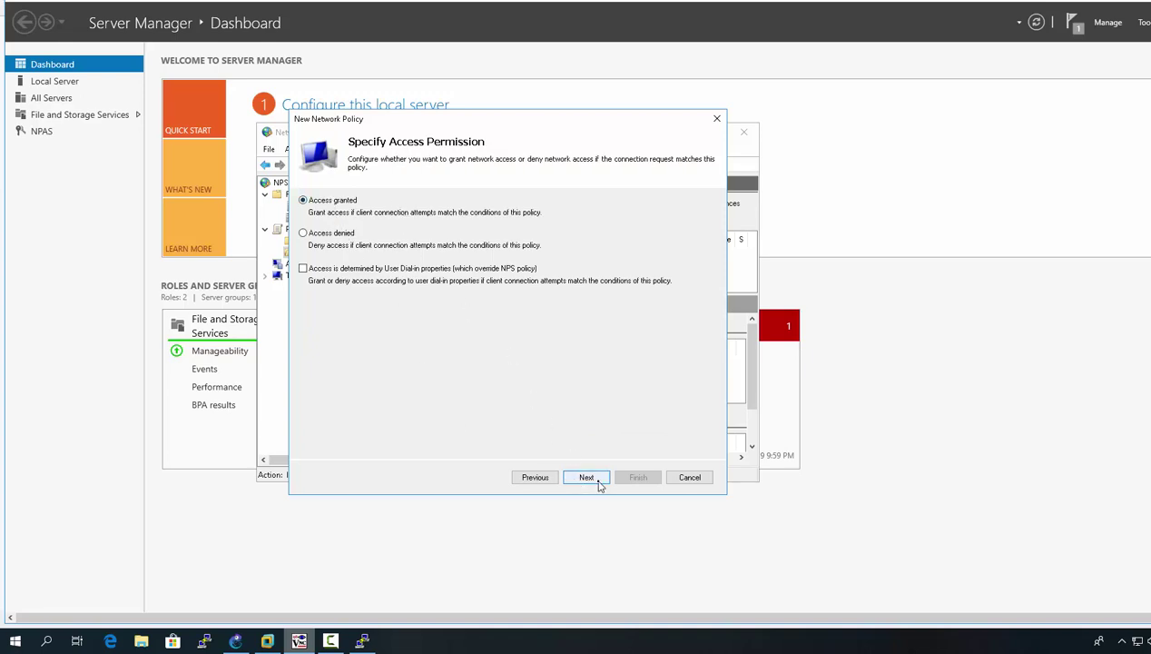
pyautogui.click(587, 477)
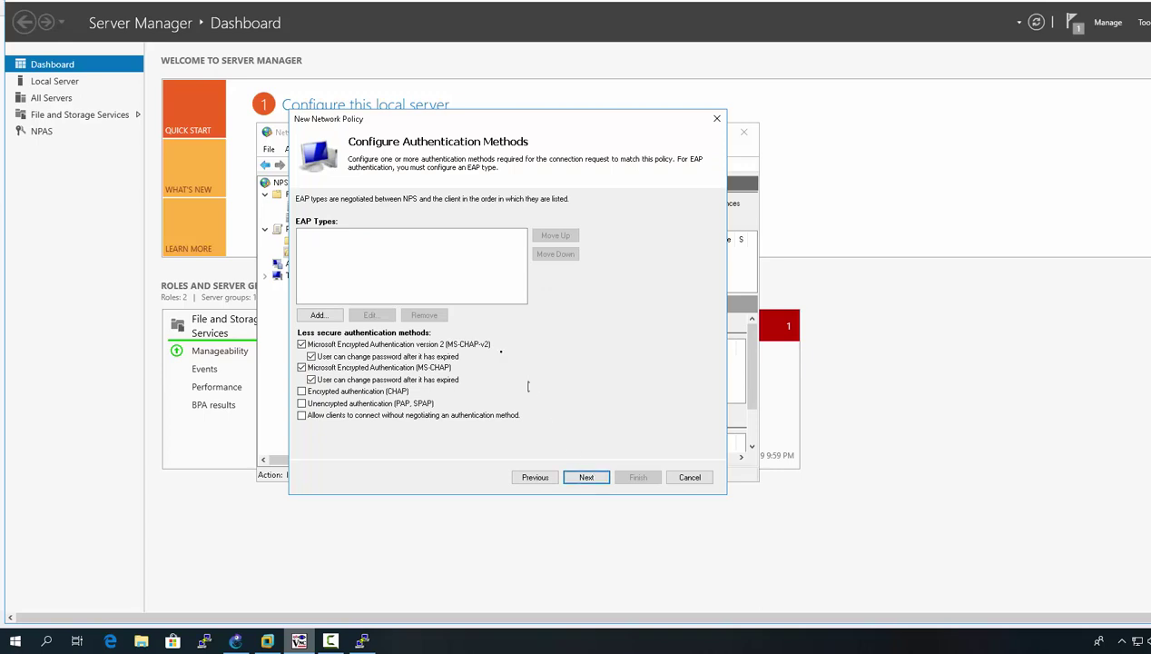
pyautogui.click(301, 367)
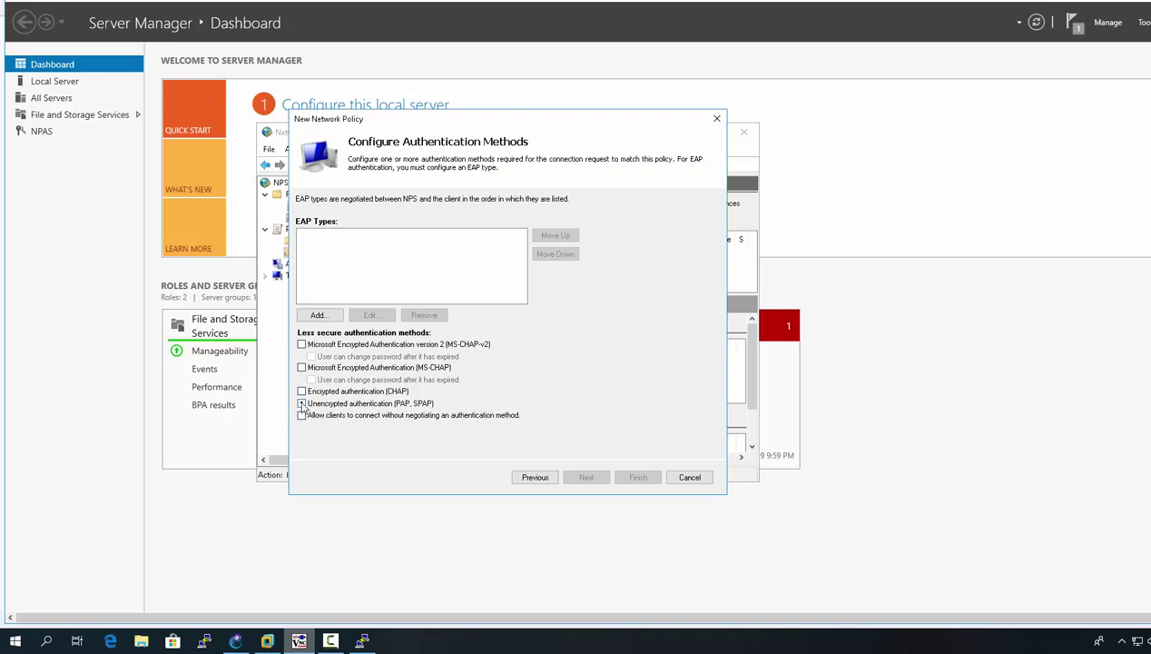
pyautogui.click(301, 403)
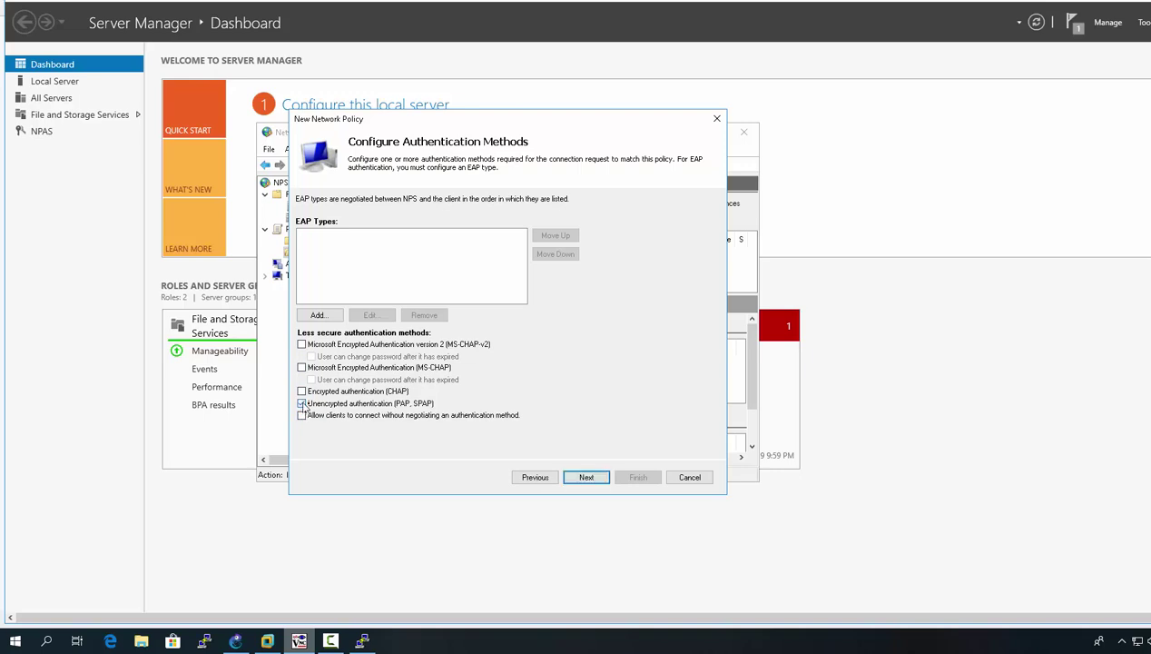
pyautogui.click(587, 479)
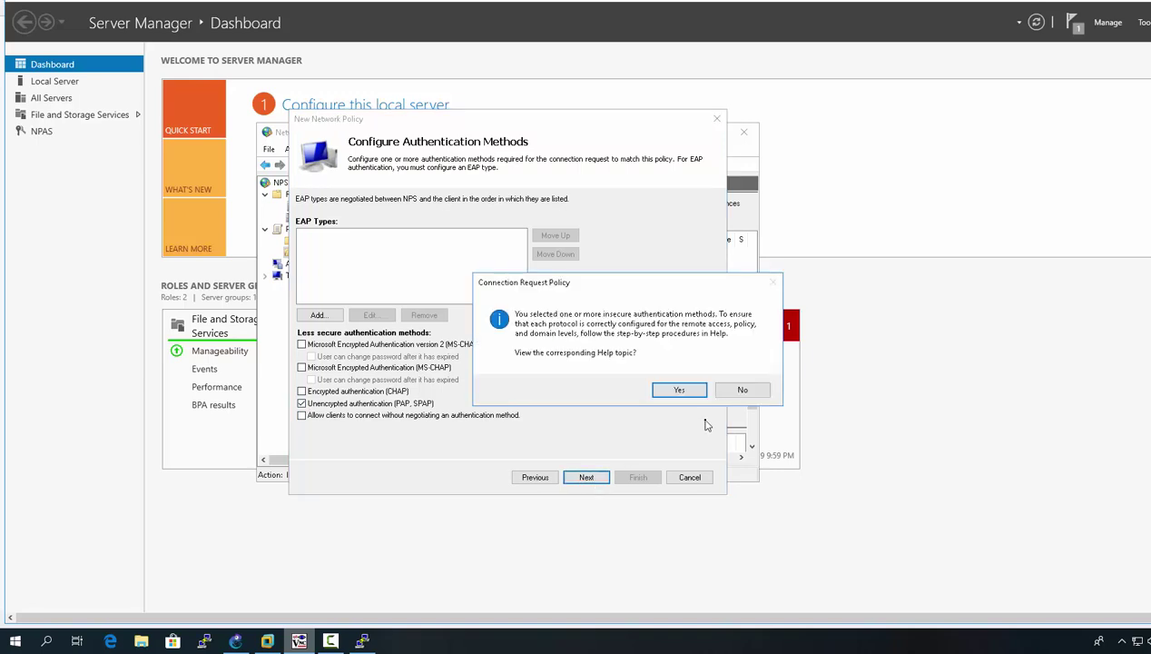
pyautogui.click(735, 390)
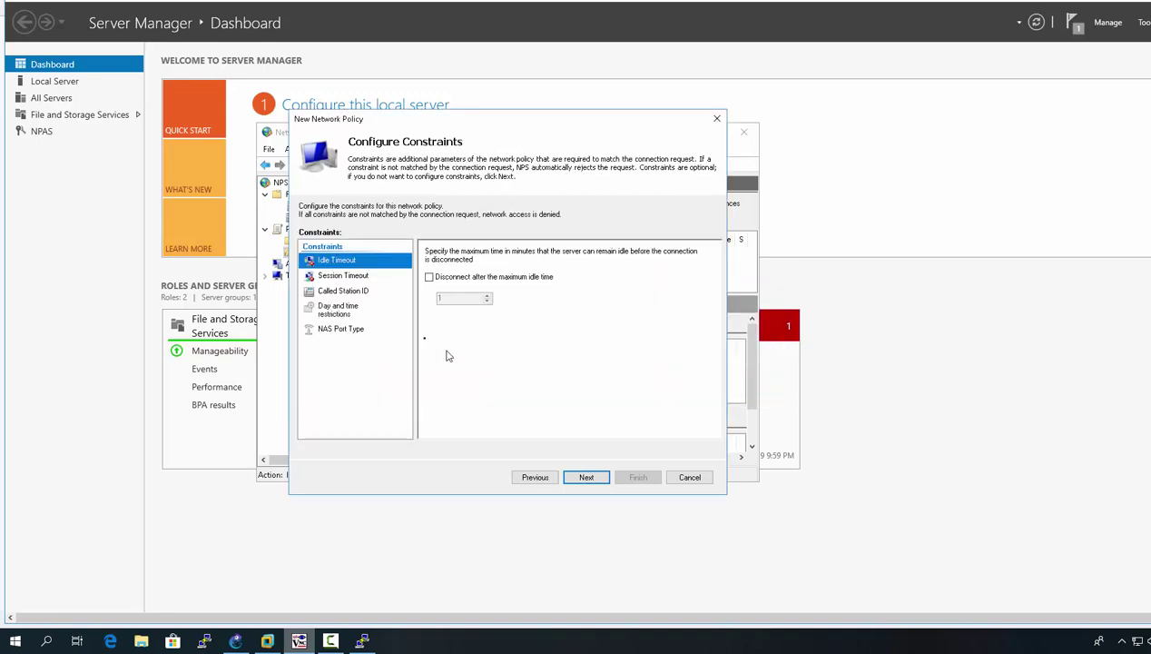
# Step: Leave Session Timeout and Day and time restrictions unset, then continue to Configure Settings
pyautogui.click(357, 280)
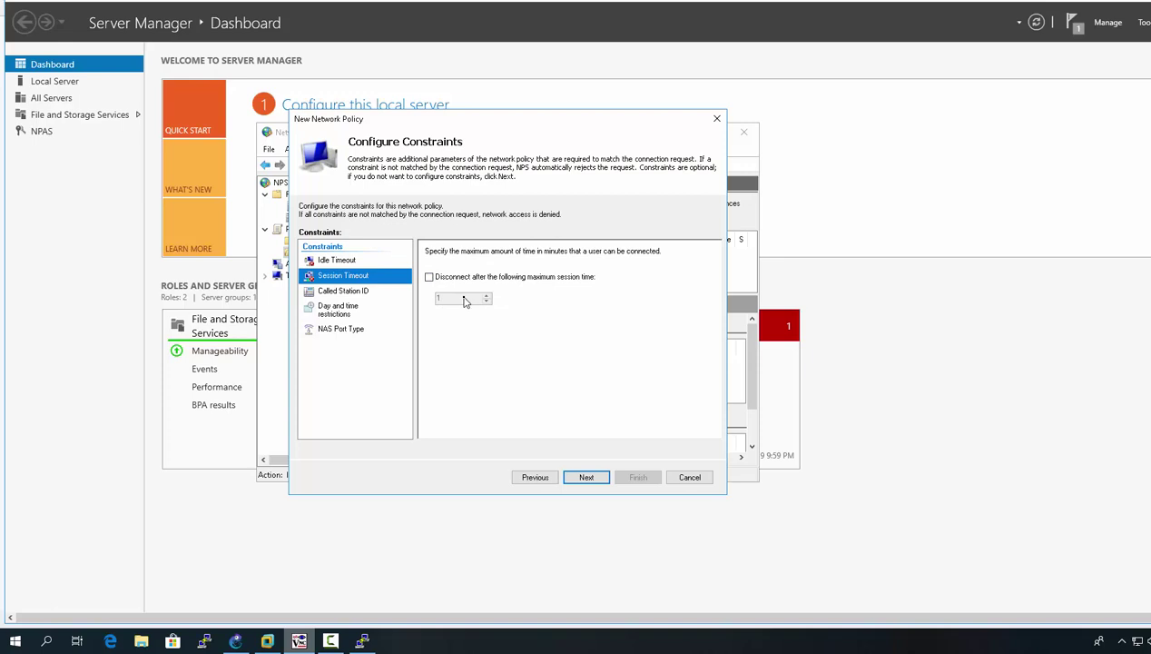
pyautogui.click(353, 313)
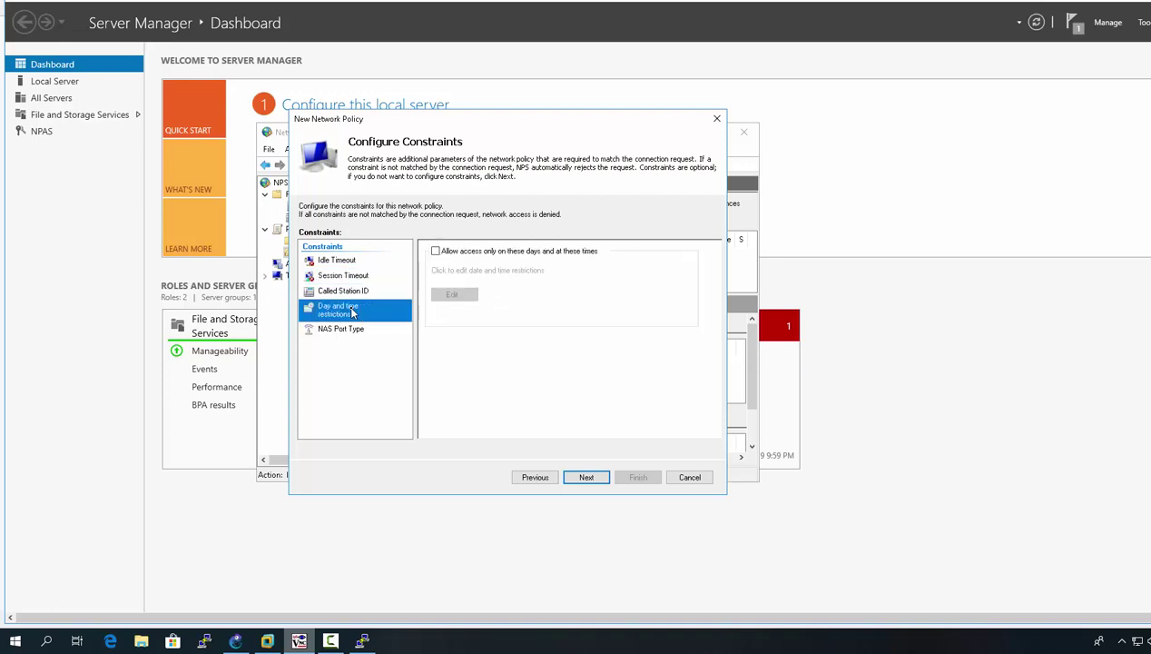
pyautogui.click(435, 251)
pyautogui.click(454, 295)
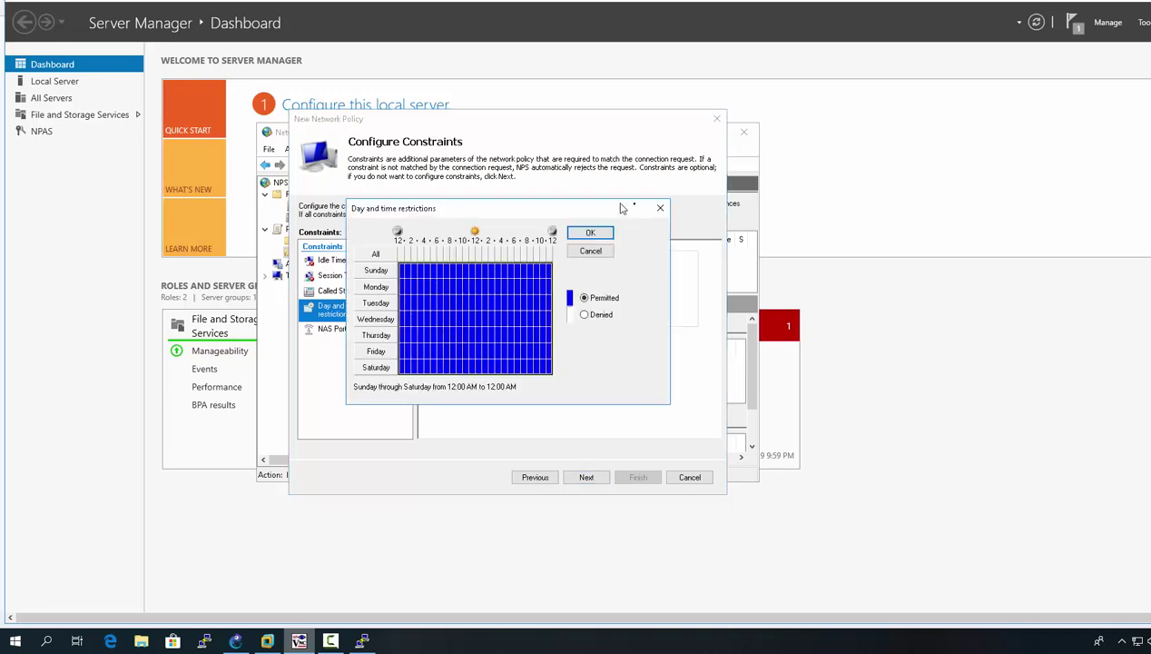
pyautogui.click(659, 210)
pyautogui.click(436, 251)
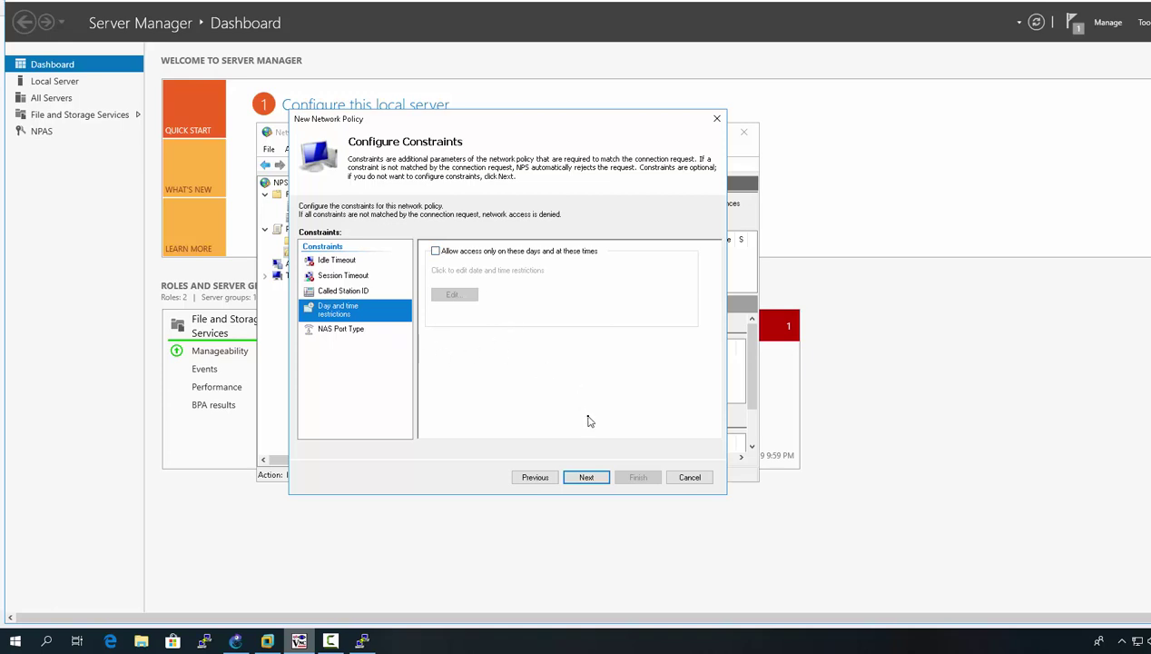
pyautogui.click(587, 477)
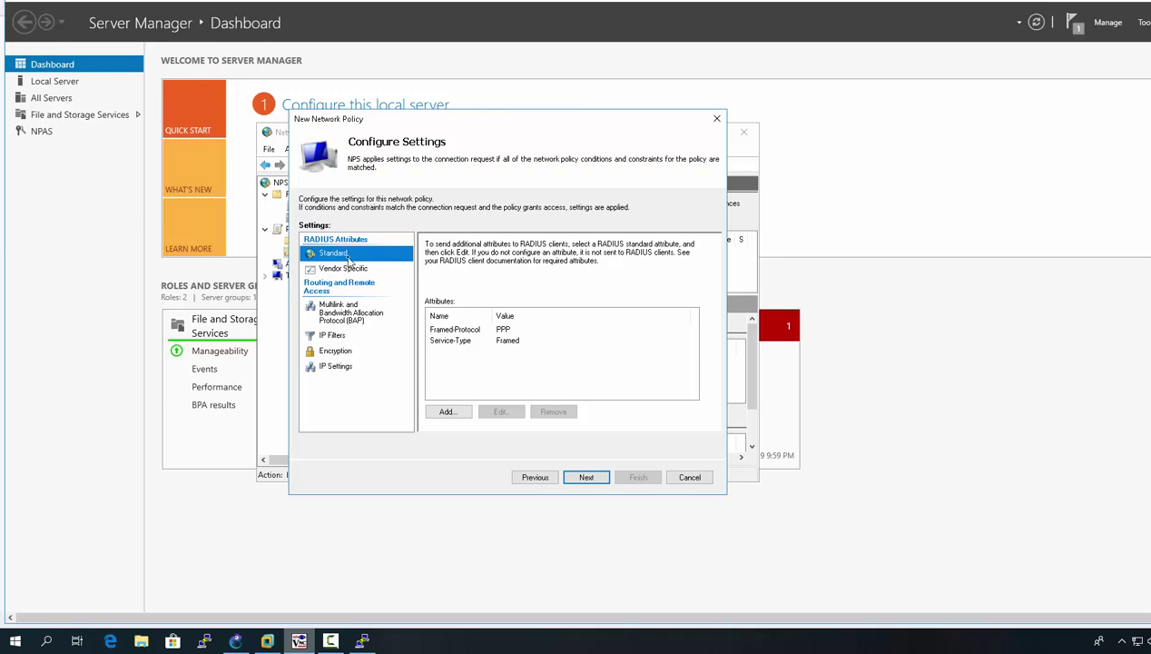
# Step: Remove the Framed-Protocol attribute from the standard RADIUS attributes
pyautogui.click(345, 269)
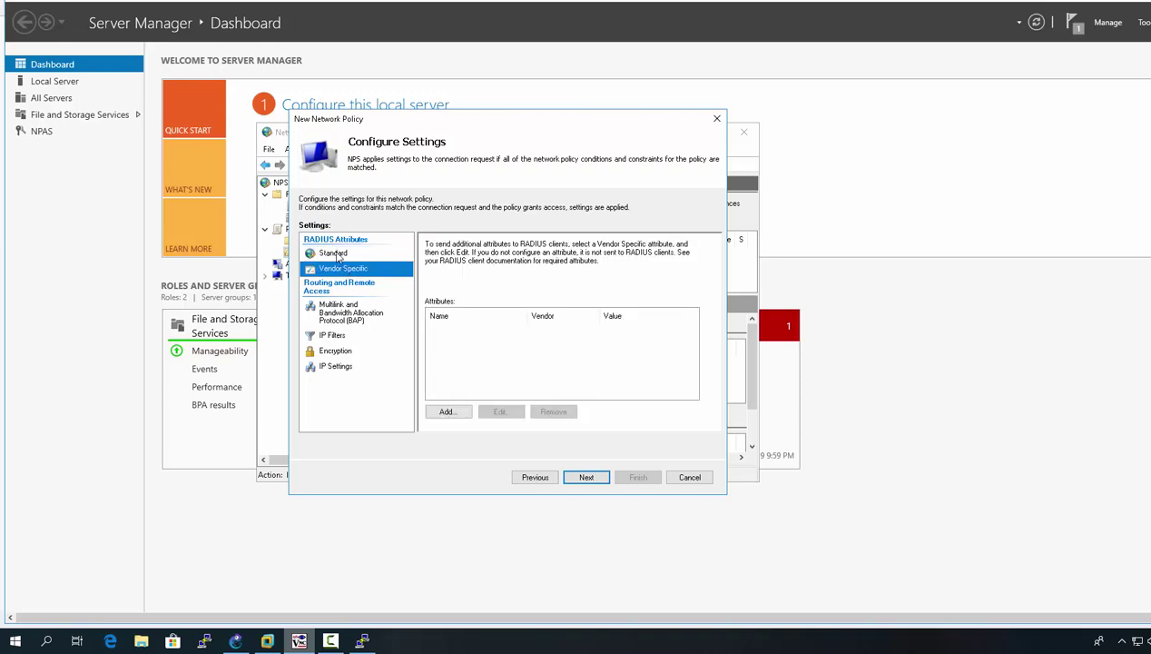
pyautogui.click(336, 253)
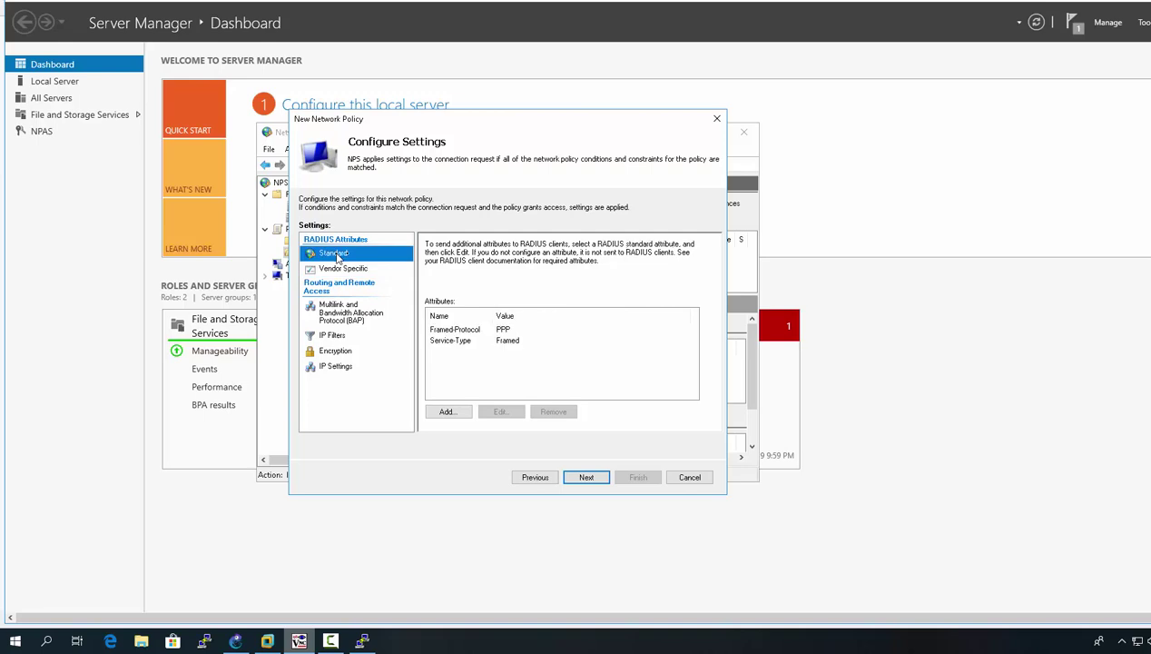
pyautogui.click(349, 270)
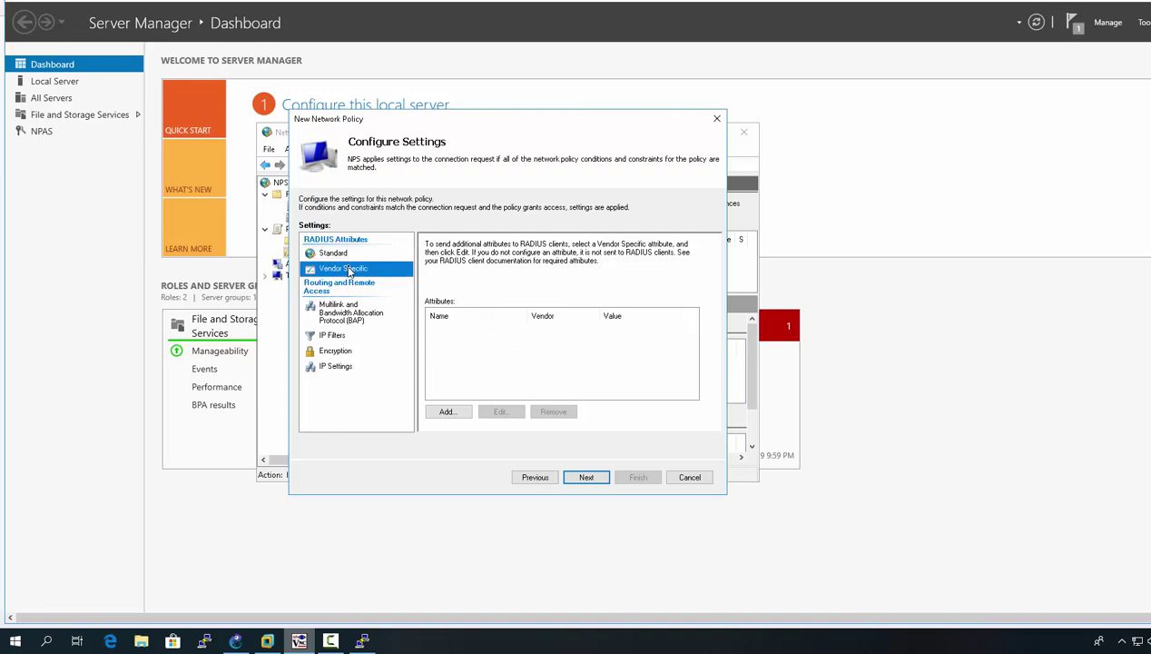
pyautogui.click(348, 254)
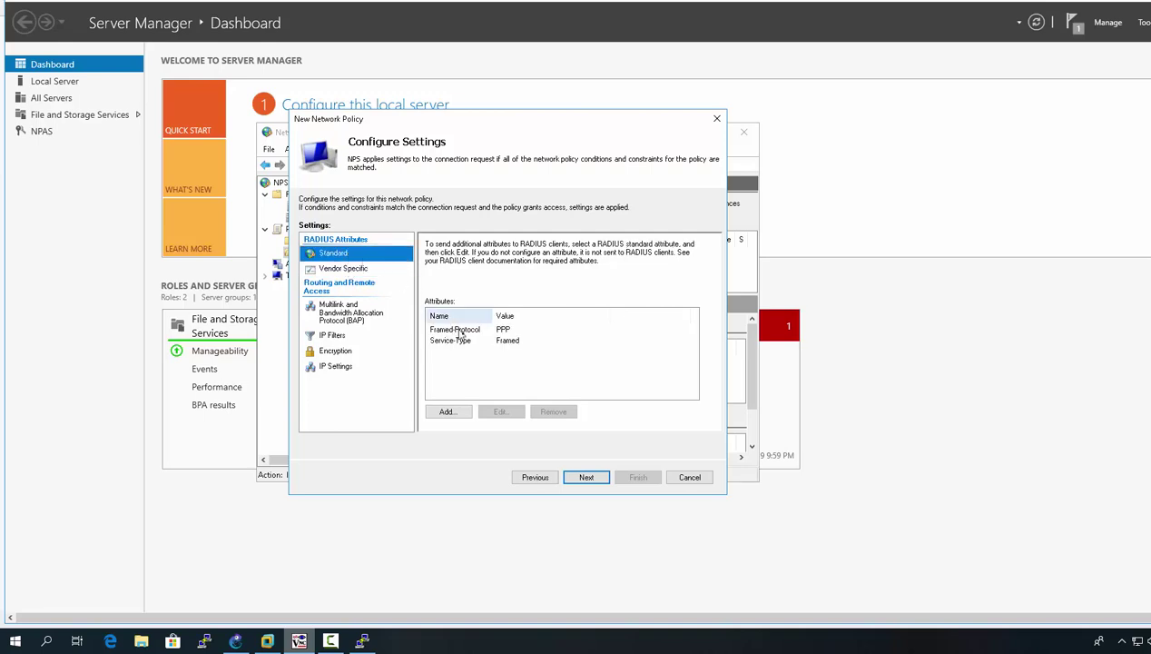
pyautogui.click(459, 341)
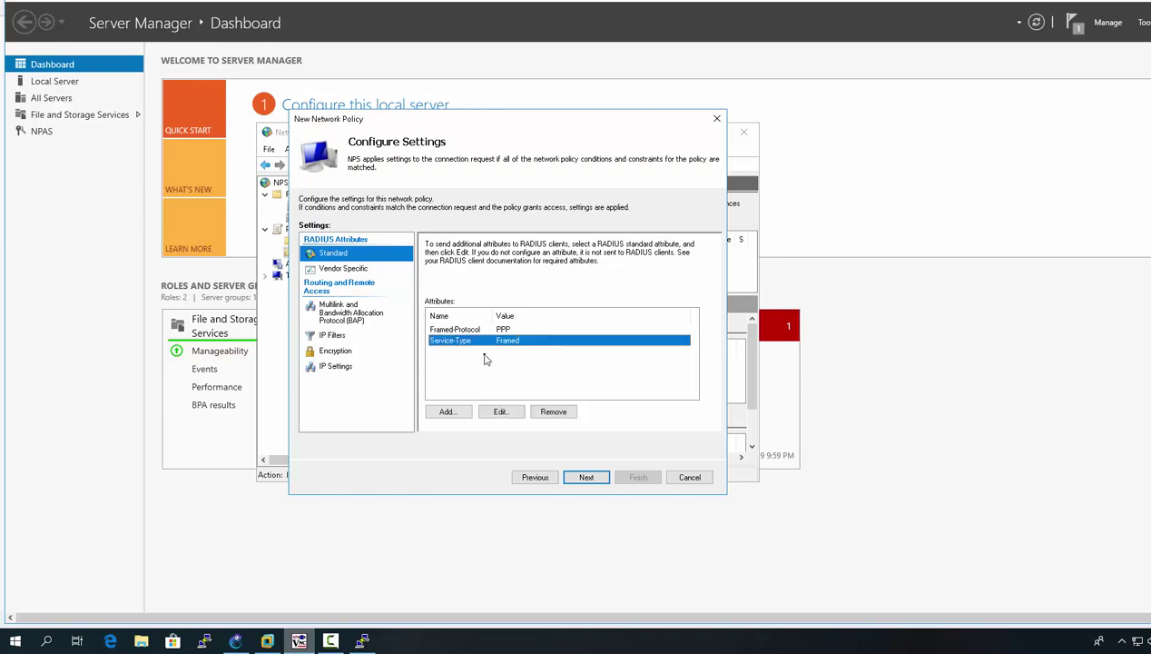
pyautogui.click(473, 332)
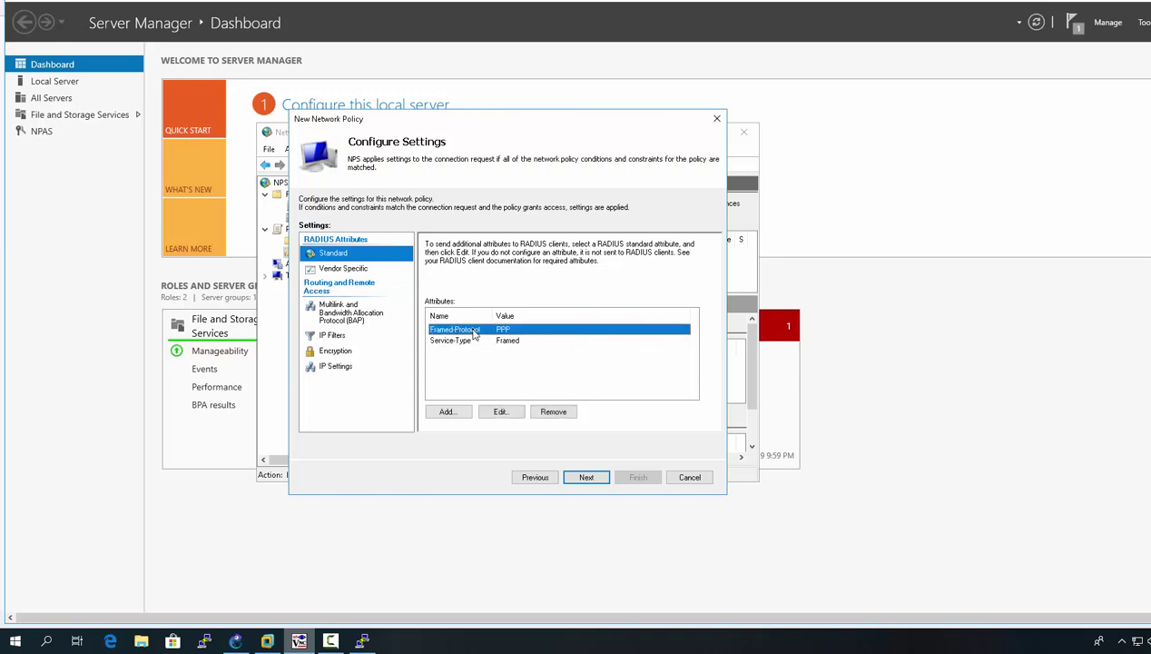
pyautogui.click(563, 414)
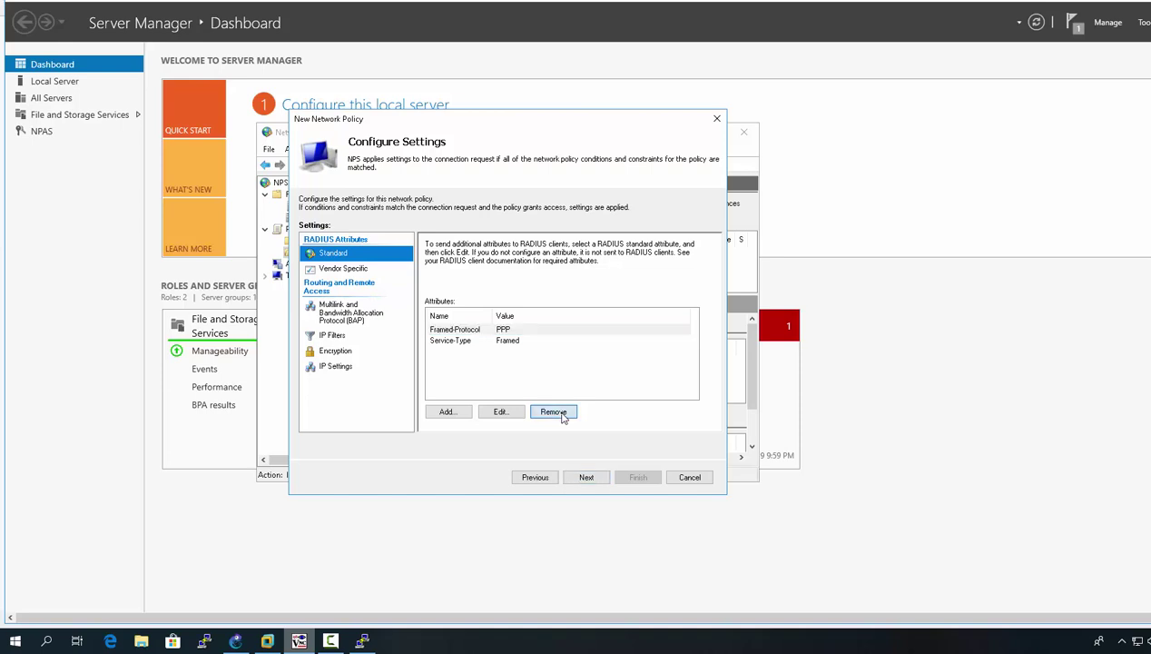
# Step: Change the Service-Type attribute from Framed to Login
pyautogui.click(447, 333)
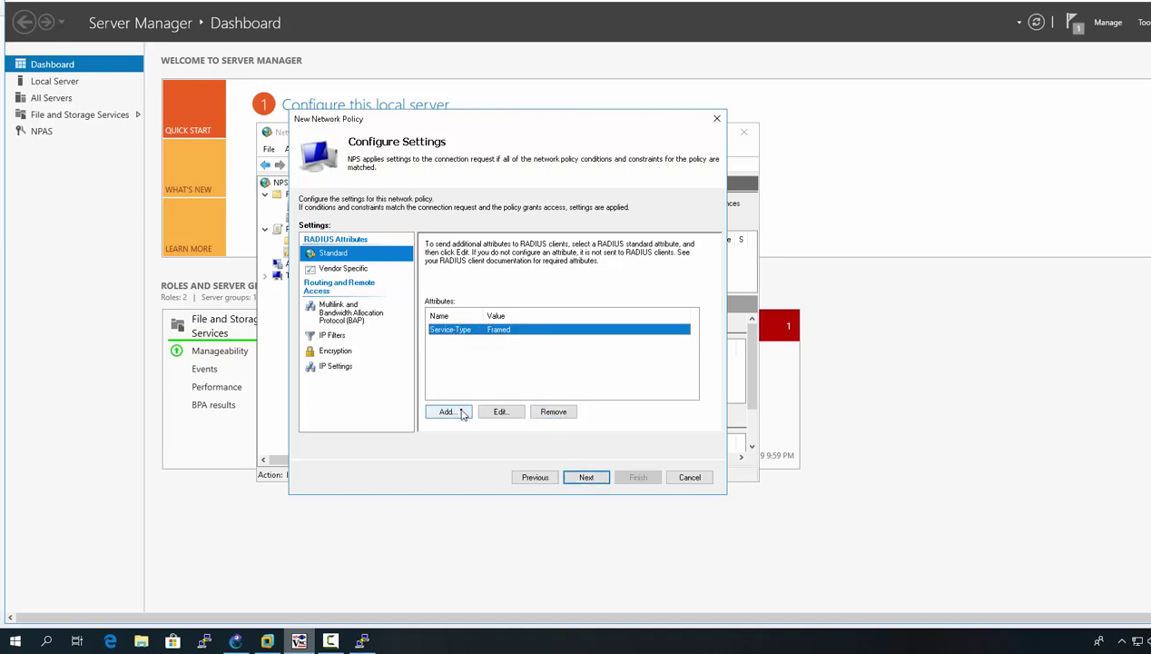
pyautogui.click(491, 417)
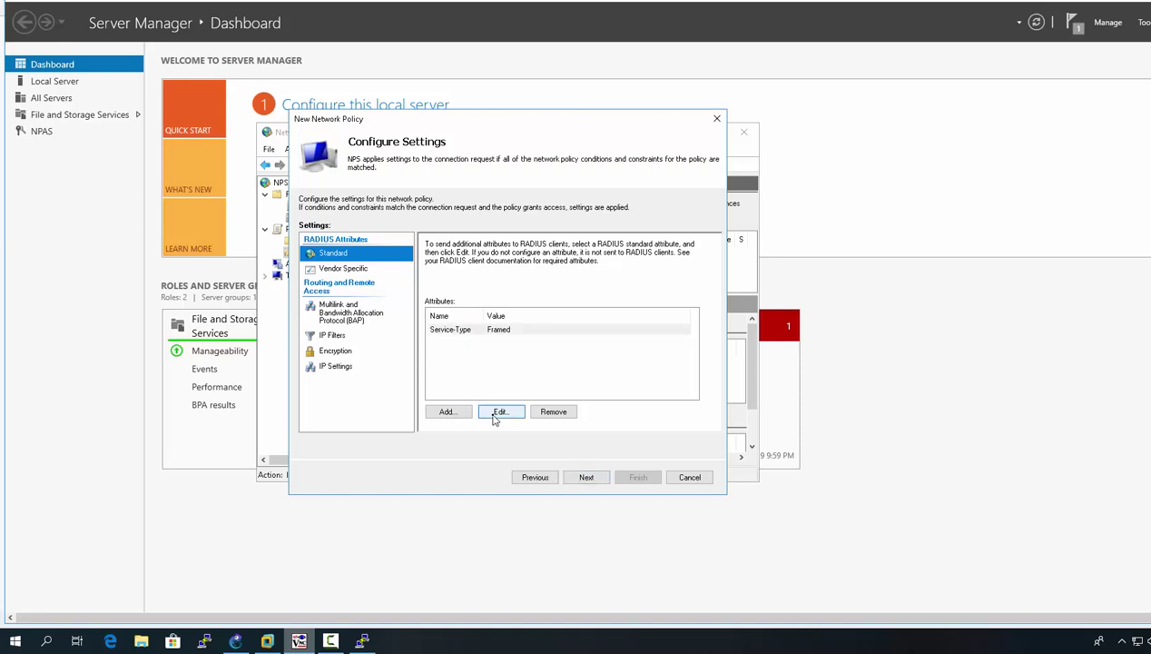
pyautogui.click(407, 368)
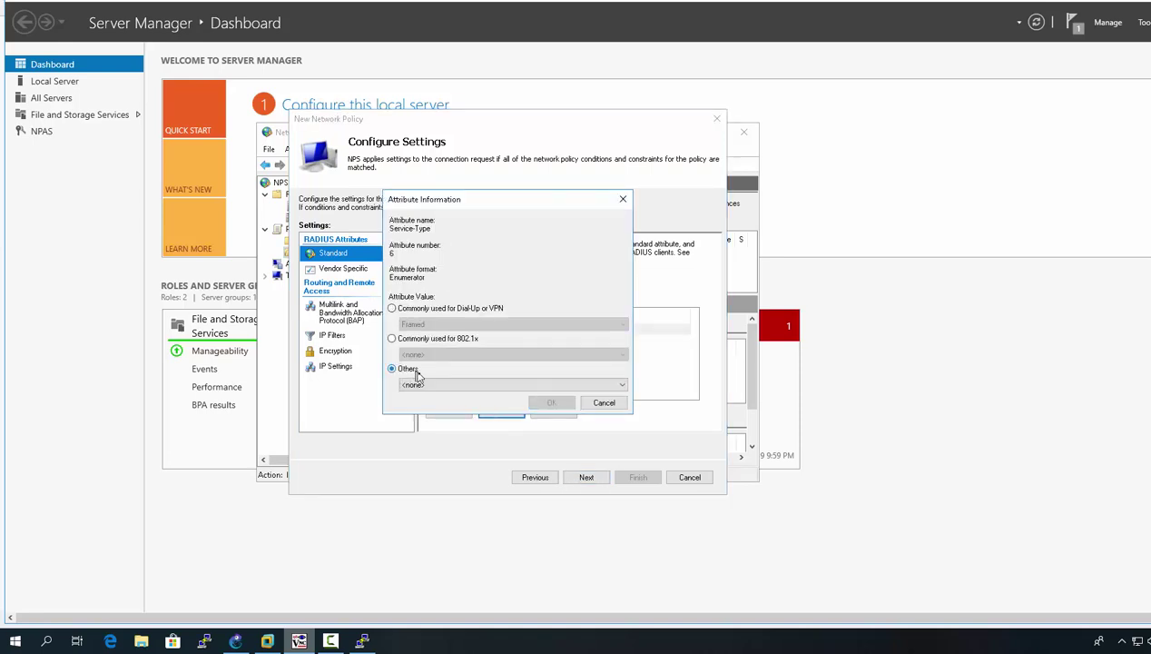
pyautogui.click(432, 385)
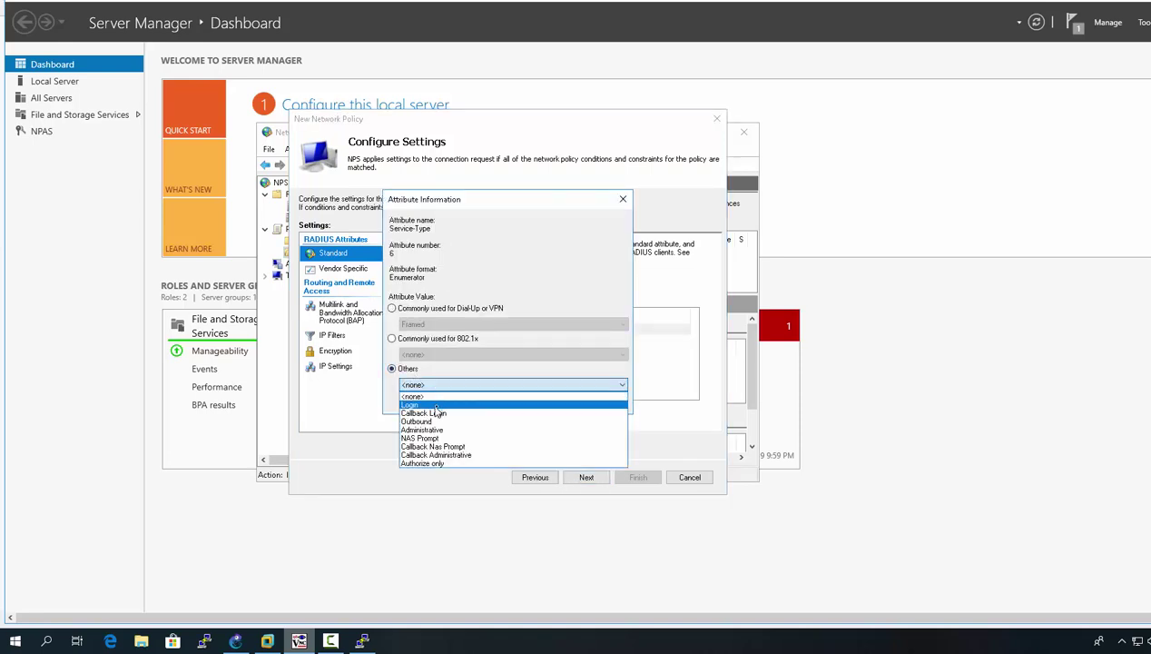
pyautogui.click(432, 405)
pyautogui.click(543, 410)
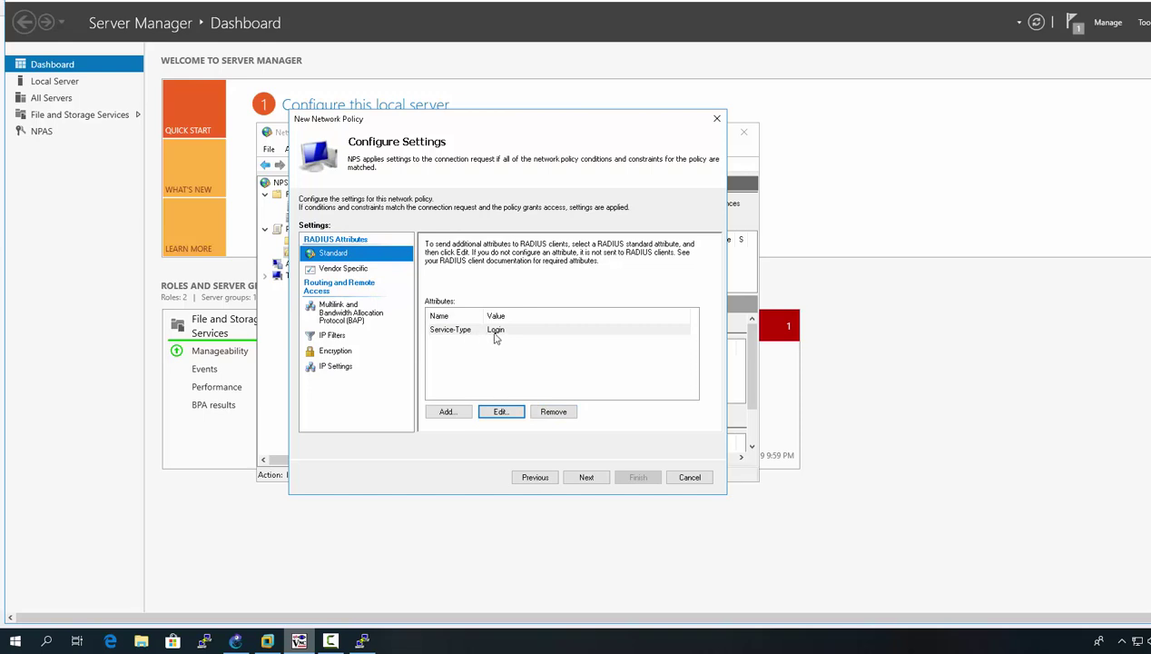
pyautogui.click(353, 272)
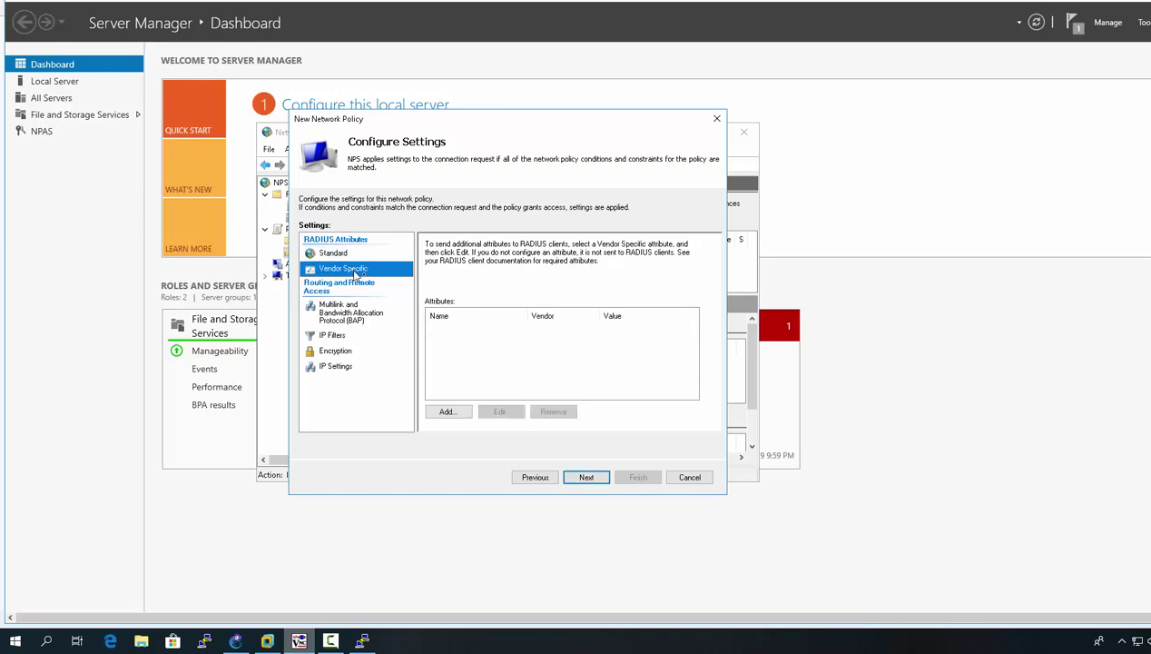
# Step: Browse the vendor attribute list, viewing Vendor-Specific and Cisco-AV-Pair, without adding one
pyautogui.click(449, 412)
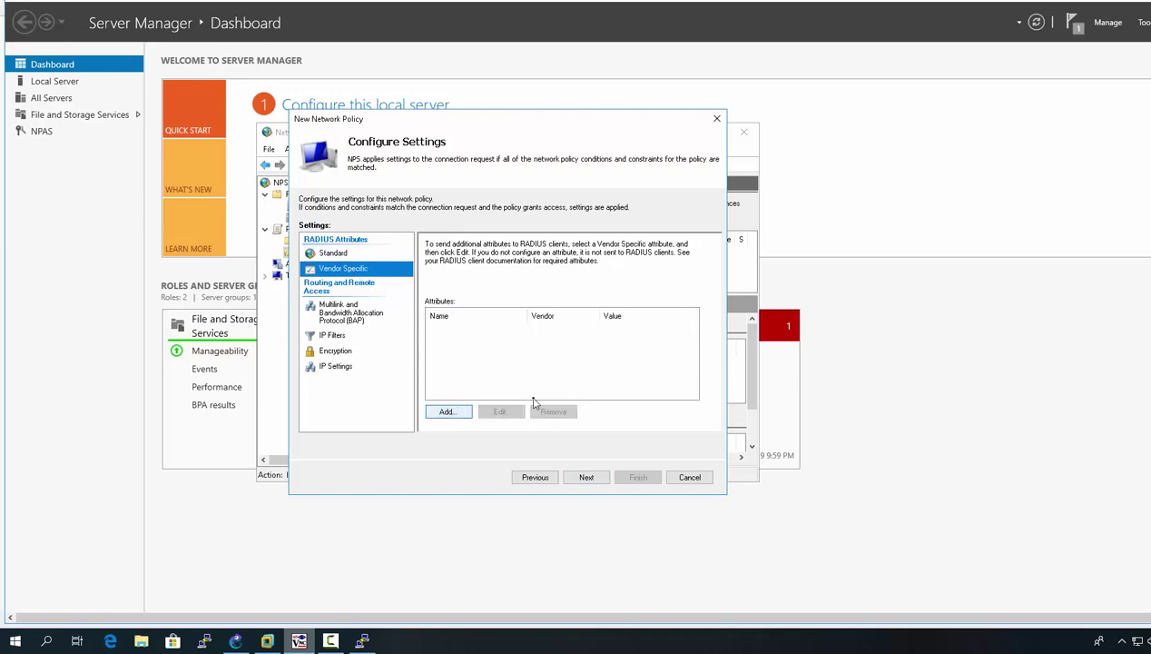
pyautogui.click(461, 416)
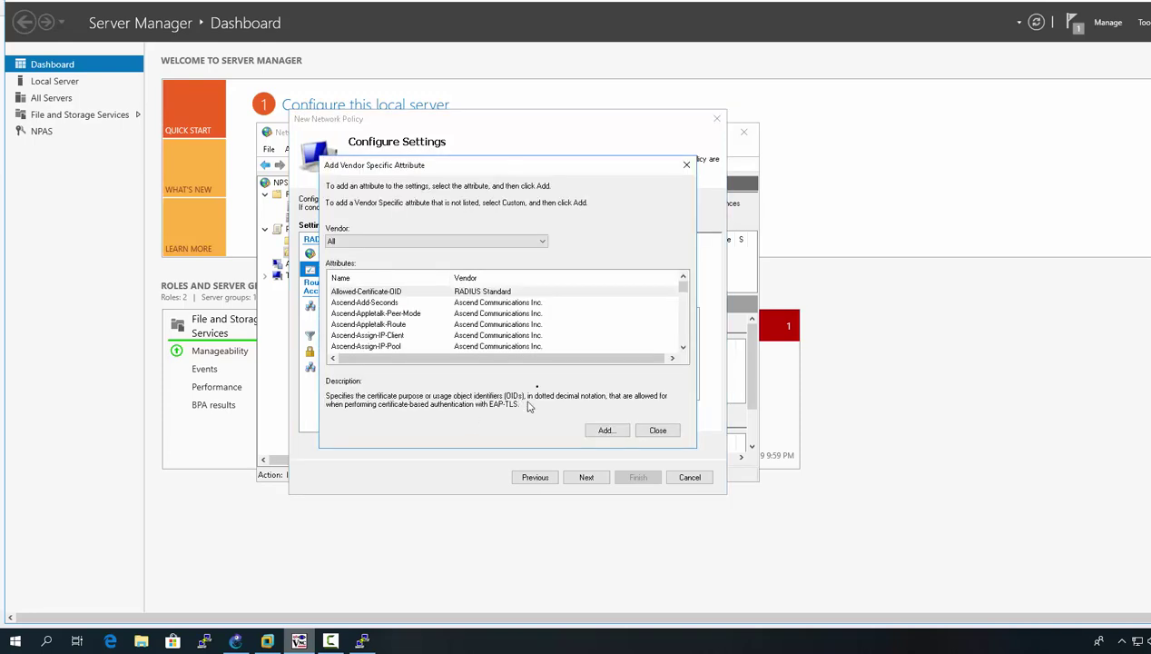
pyautogui.moveTo(684, 290); pyautogui.dragTo(667, 346)
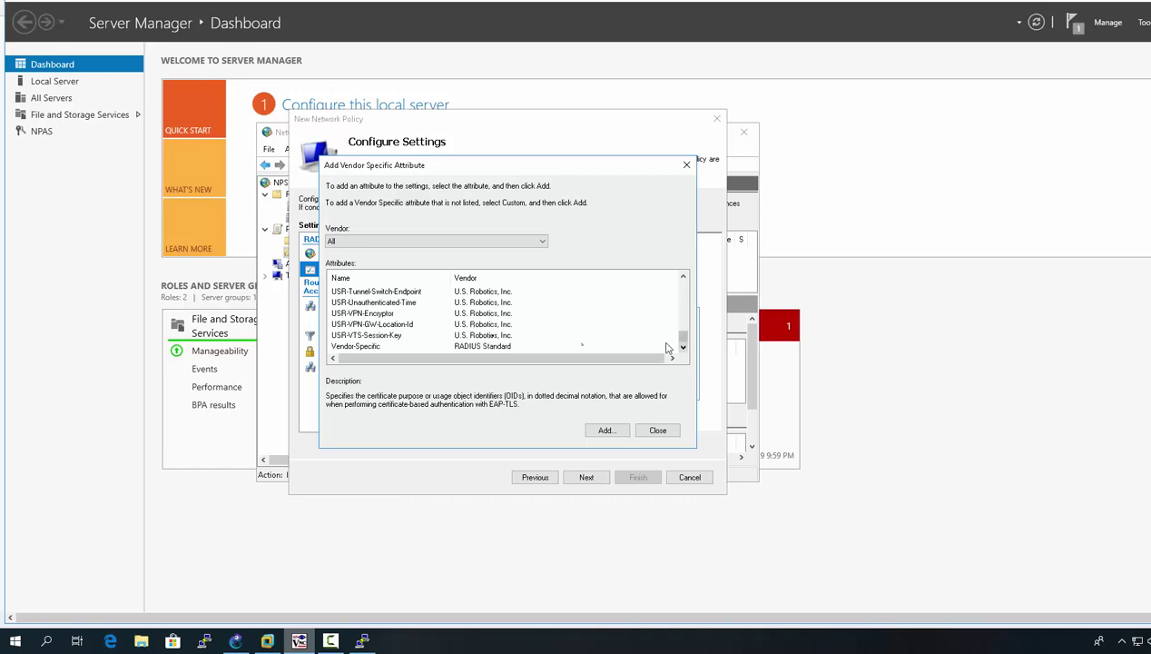
pyautogui.click(375, 347)
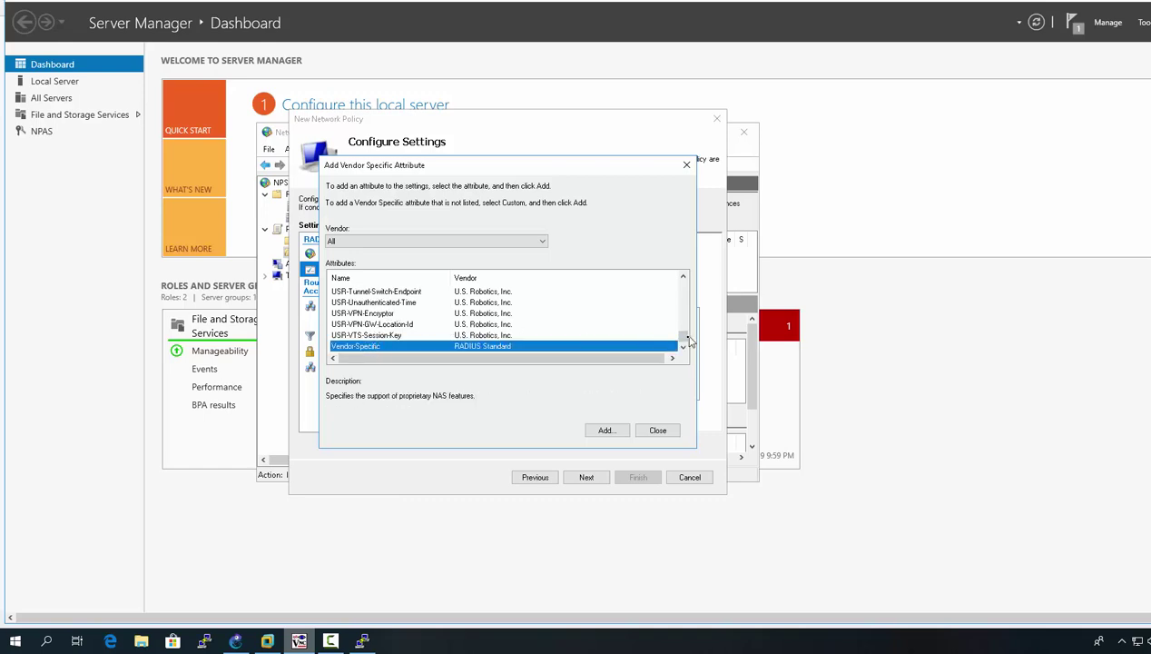
pyautogui.moveTo(684, 334); pyautogui.dragTo(688, 309)
pyautogui.click(683, 277)
pyautogui.click(682, 277)
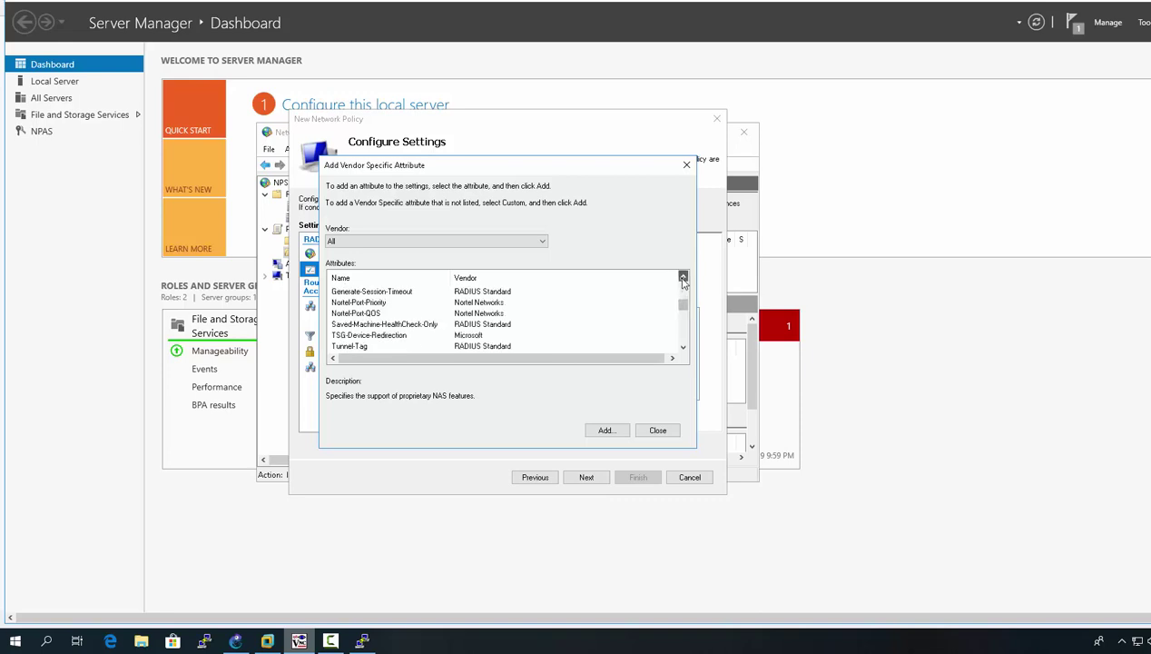
pyautogui.click(683, 276)
pyautogui.click(683, 277)
pyautogui.click(683, 277)
pyautogui.click(683, 277)
pyautogui.click(683, 277)
pyautogui.click(683, 277)
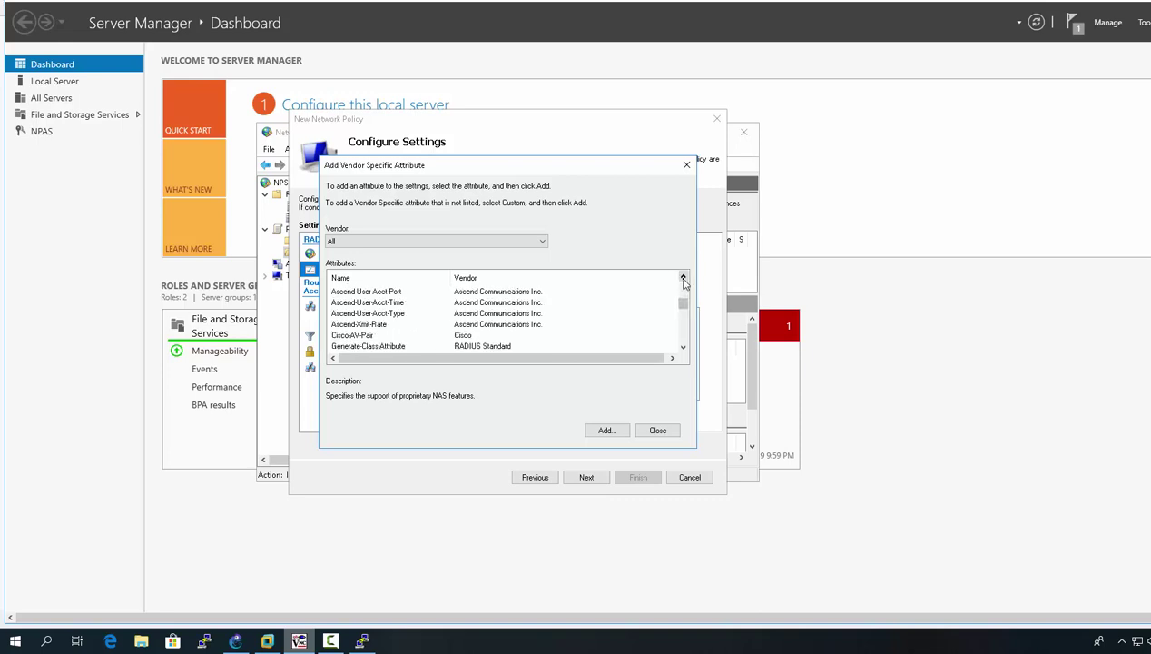
pyautogui.click(341, 335)
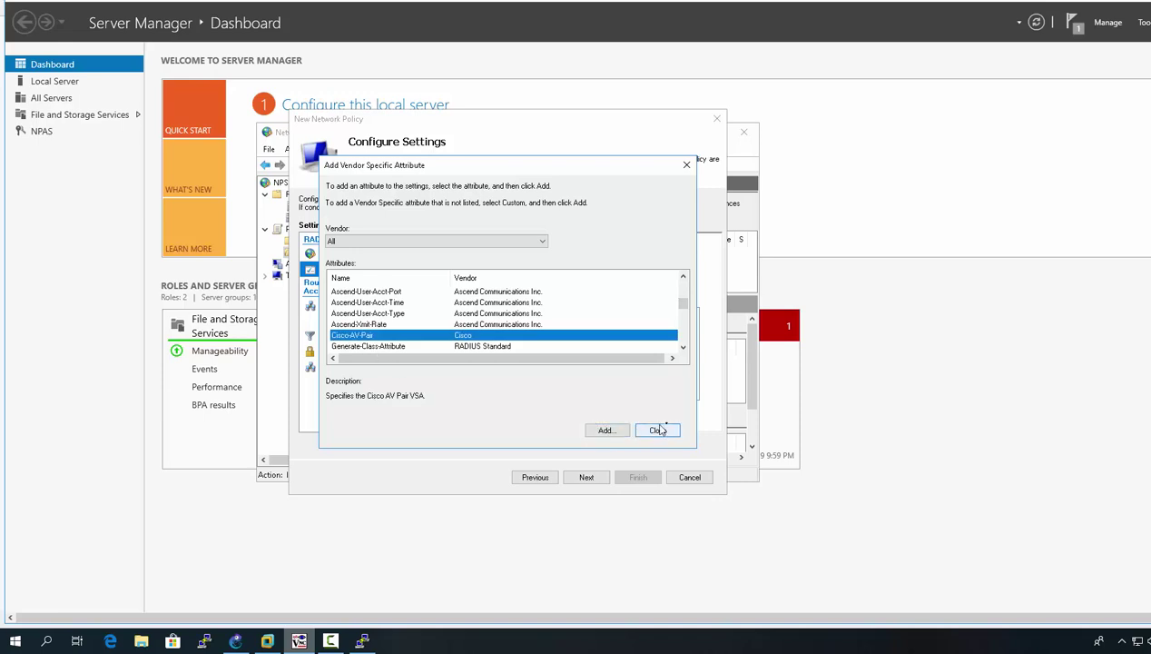
pyautogui.click(686, 164)
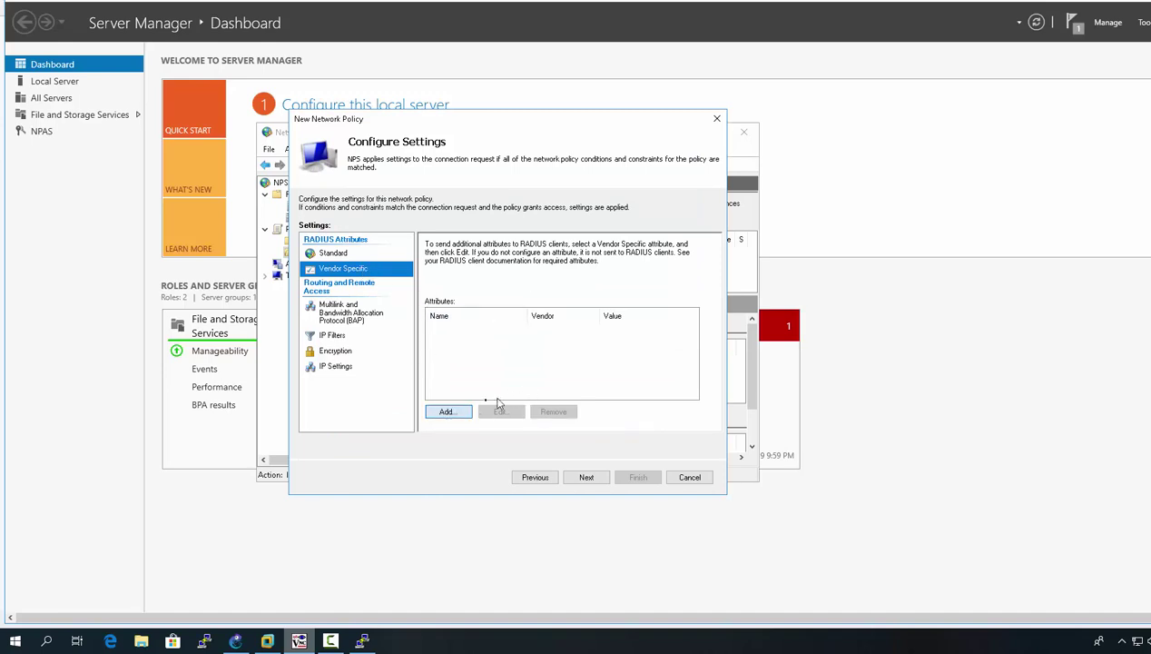
# Step: Add the generic Vendor-Specific attribute with Cisco as the RFC-conforming vendor
pyautogui.click(458, 414)
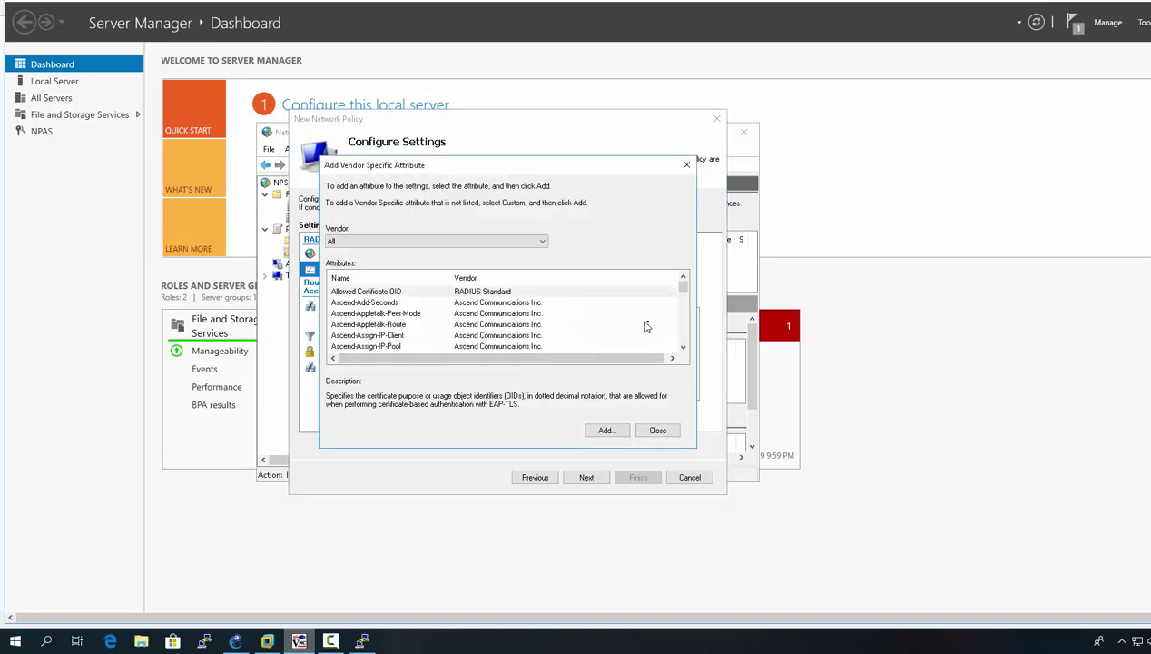
pyautogui.moveTo(684, 284); pyautogui.dragTo(686, 341)
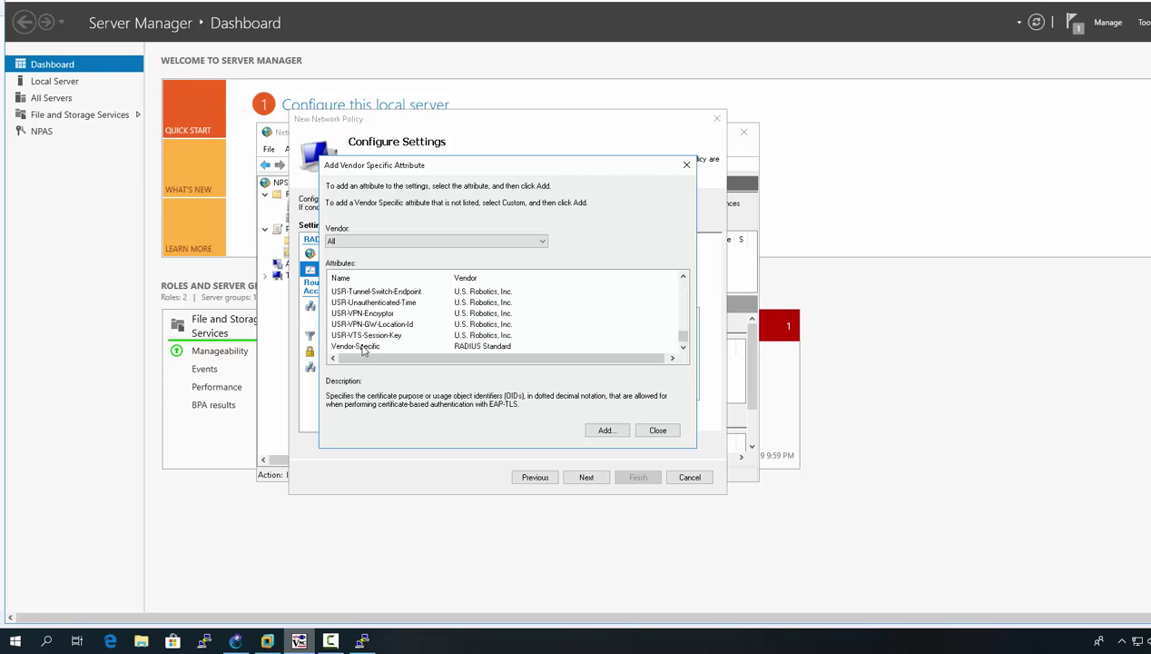
pyautogui.click(364, 346)
pyautogui.click(605, 430)
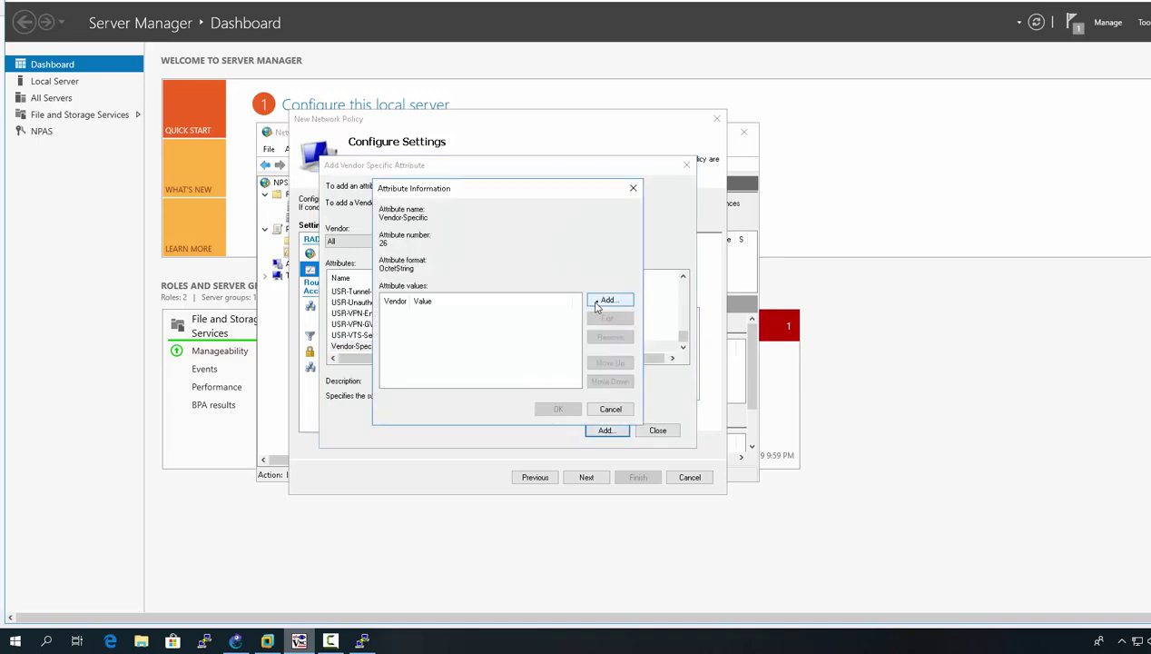
pyautogui.click(604, 300)
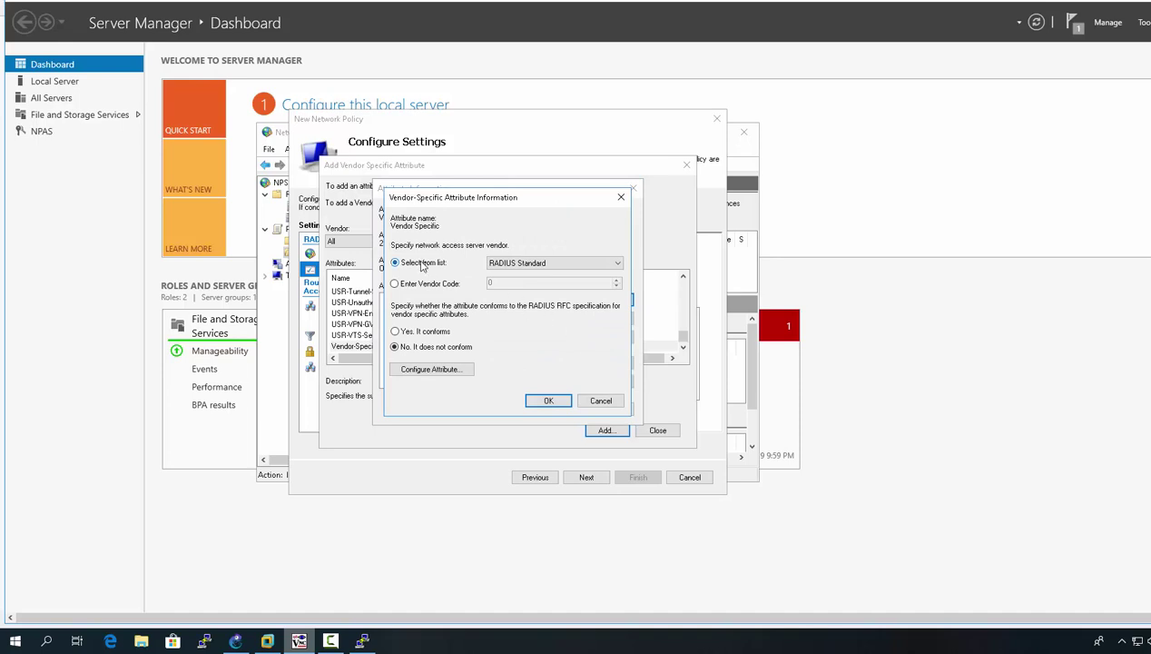
pyautogui.click(513, 263)
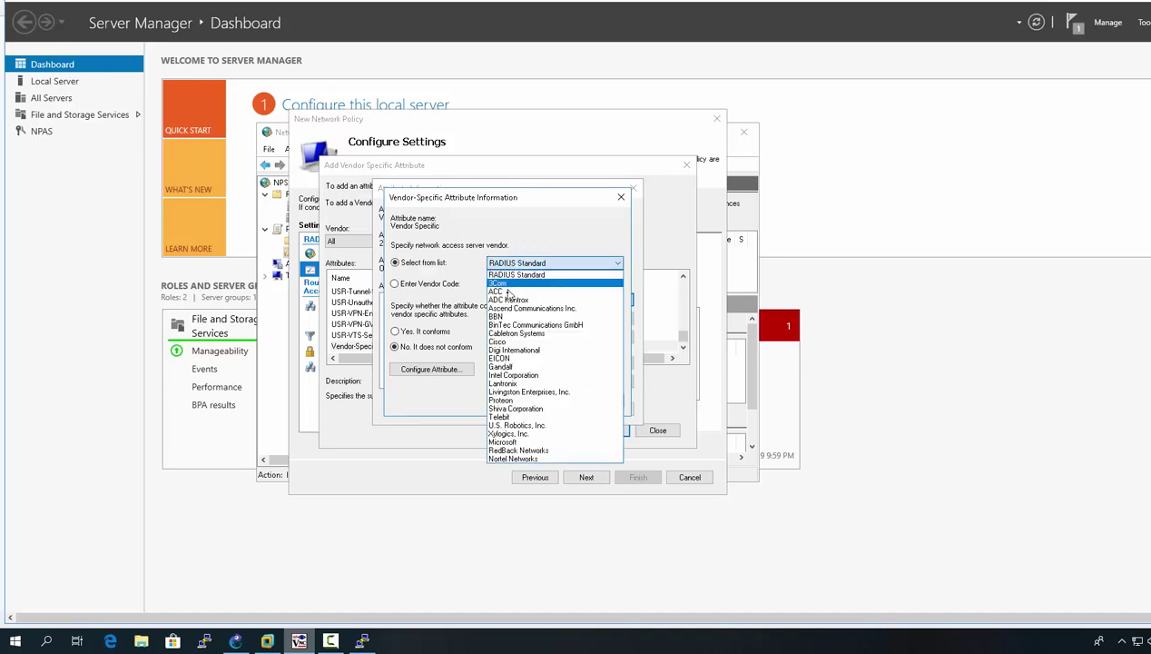
pyautogui.click(515, 342)
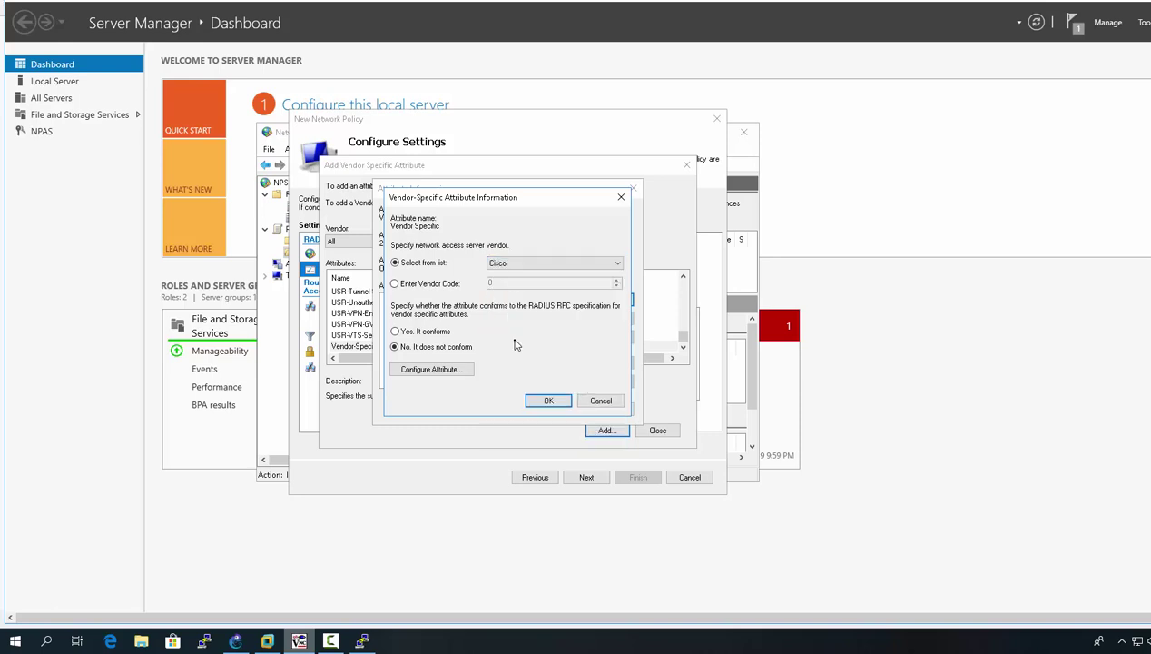
pyautogui.click(427, 332)
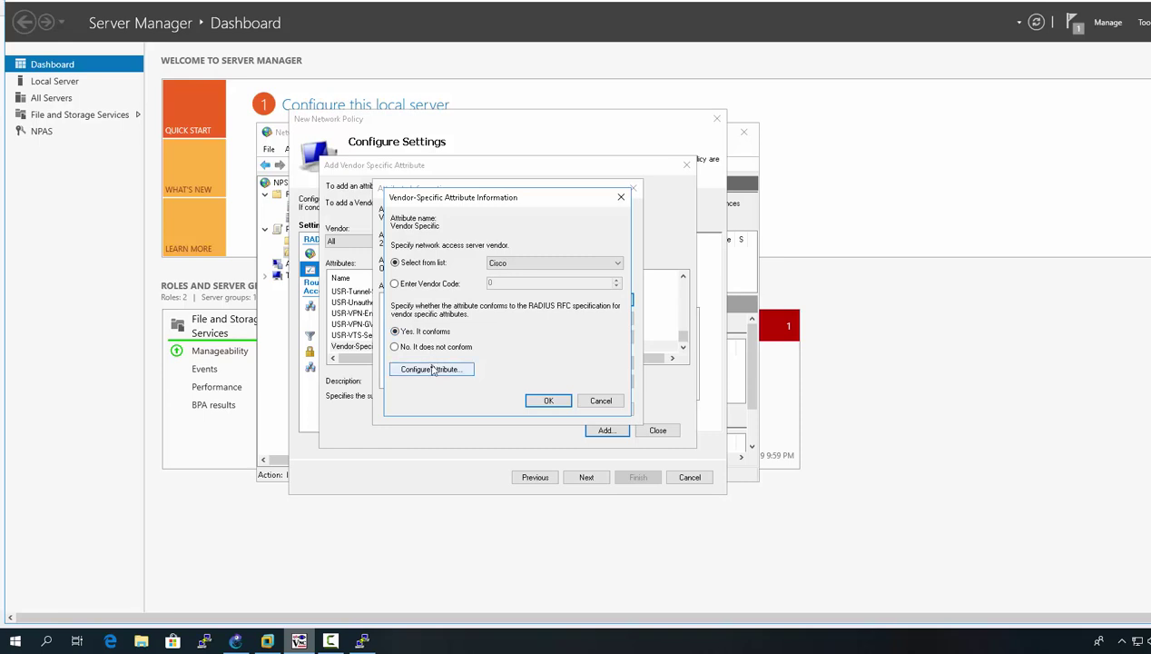
pyautogui.click(430, 369)
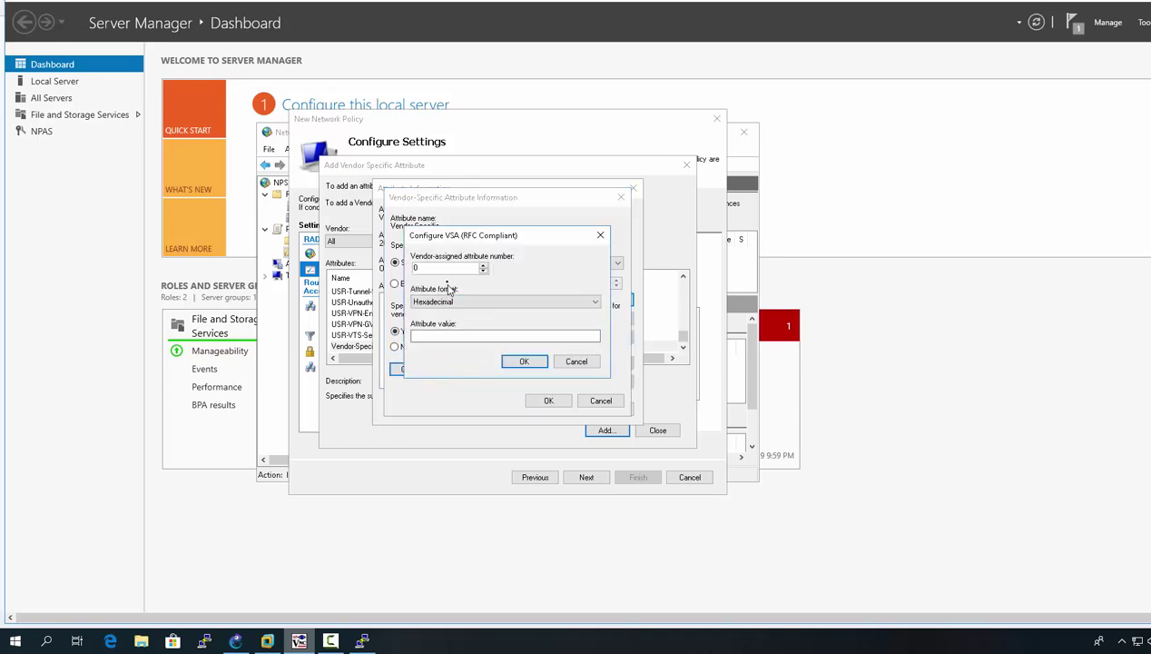
# Step: Set attribute number 1, String format and value shell:prv-lvl=15, then confirm the dialogs
pyautogui.click(483, 265)
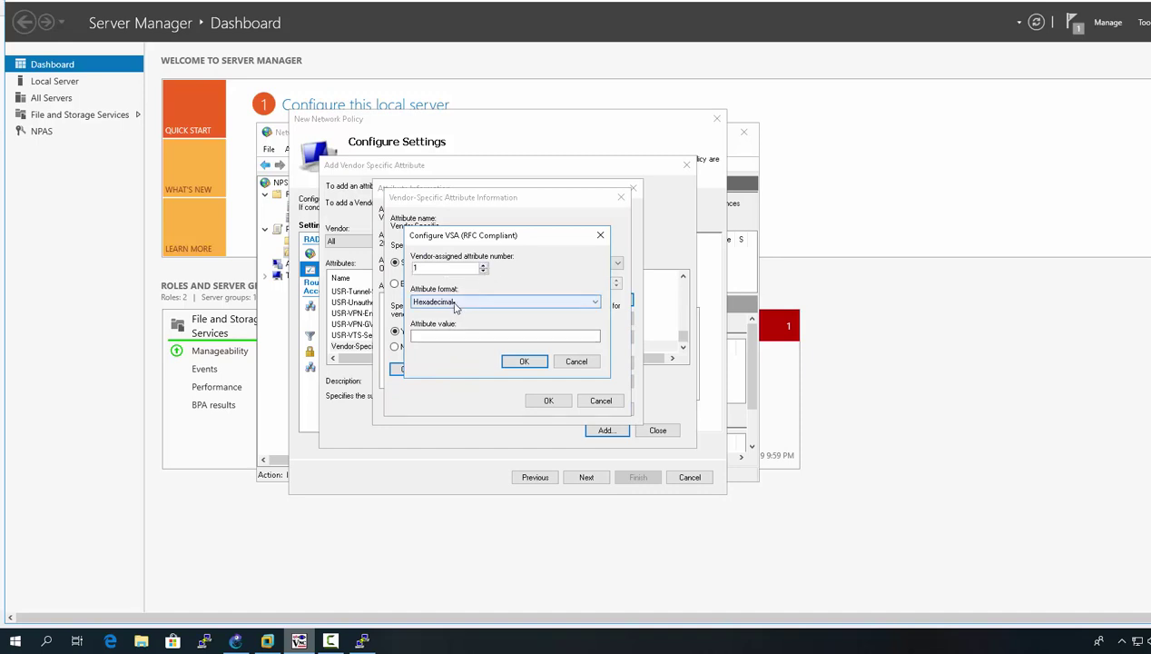
pyautogui.click(454, 304)
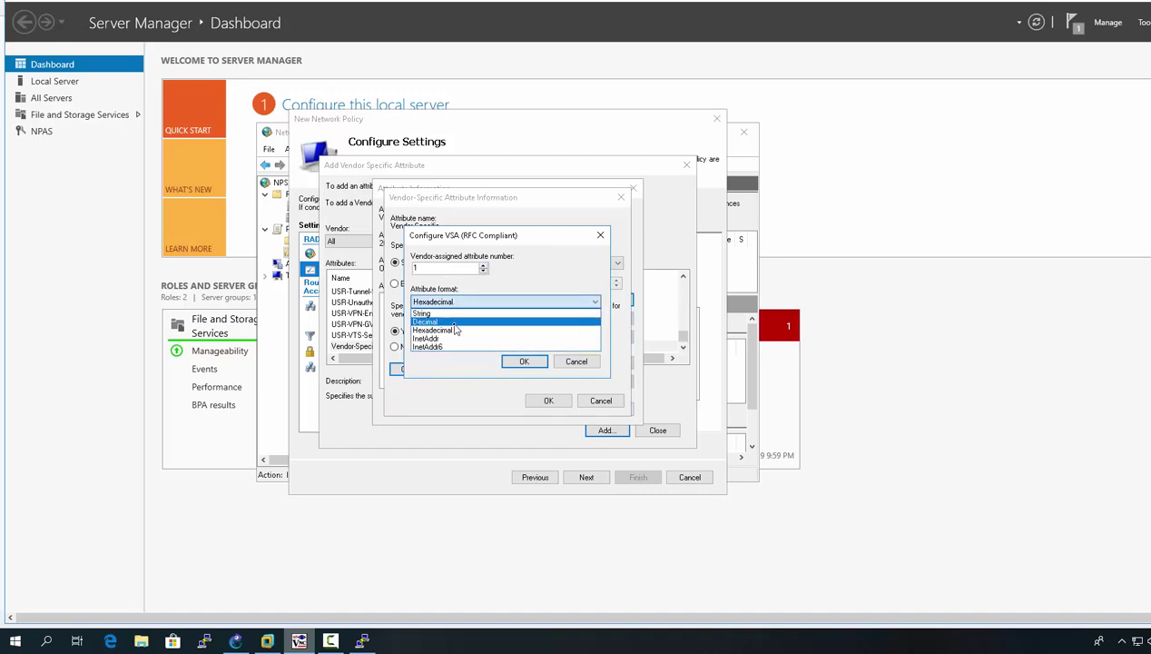
pyautogui.click(450, 313)
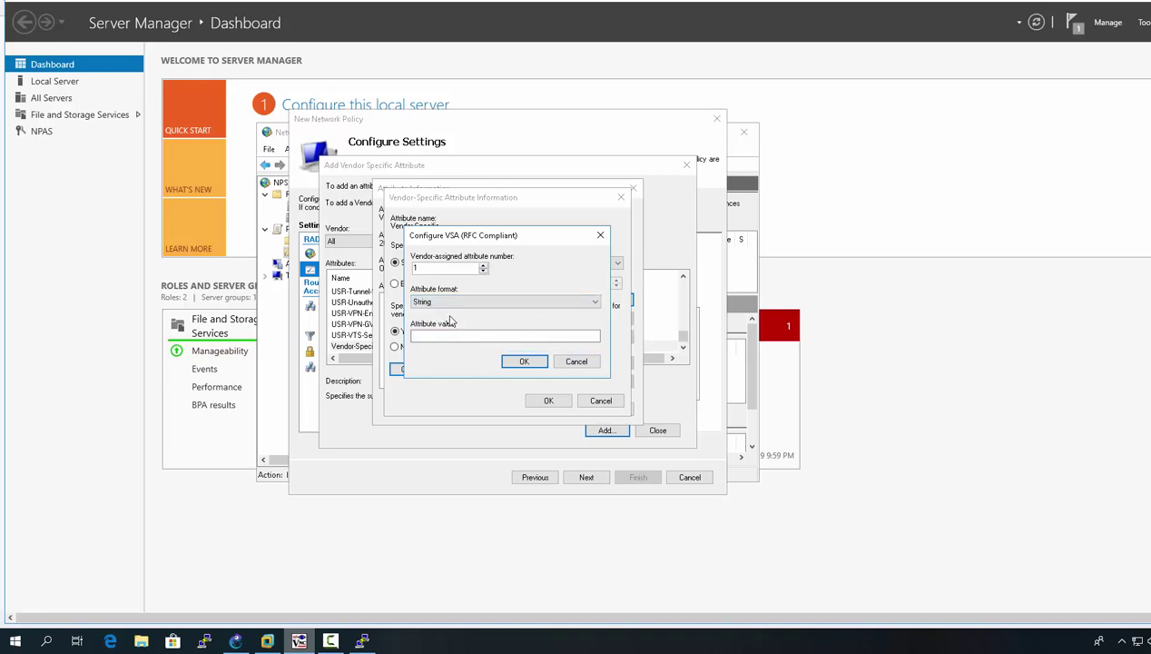
pyautogui.click(496, 335)
pyautogui.click(448, 305)
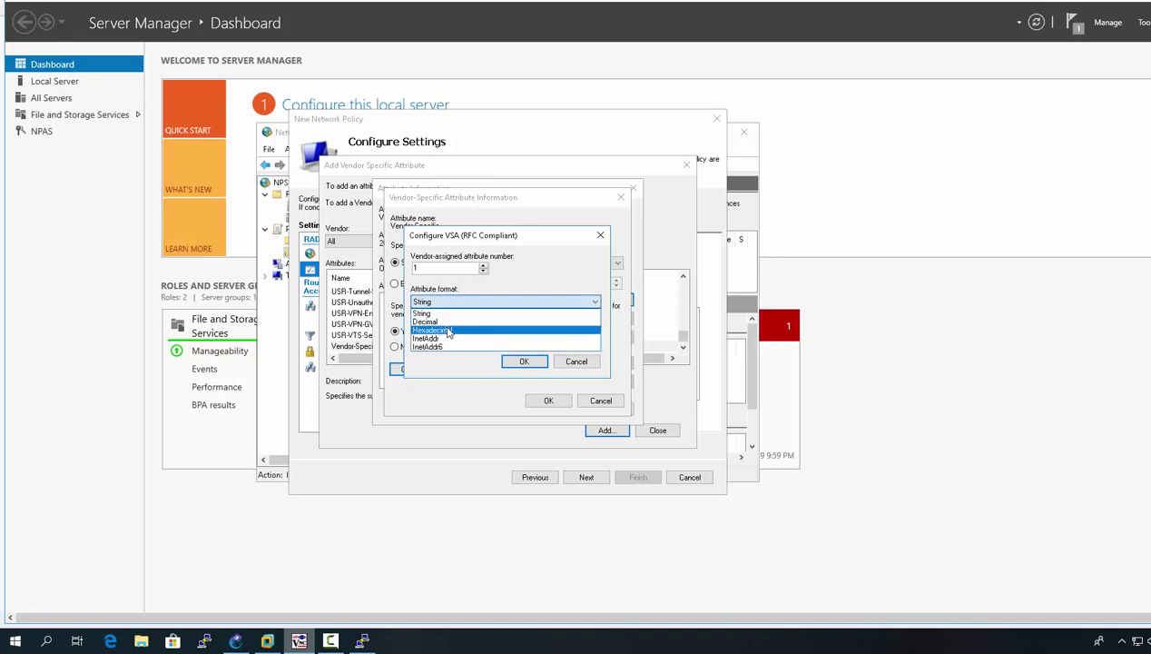
pyautogui.click(448, 332)
pyautogui.click(448, 305)
pyautogui.click(450, 313)
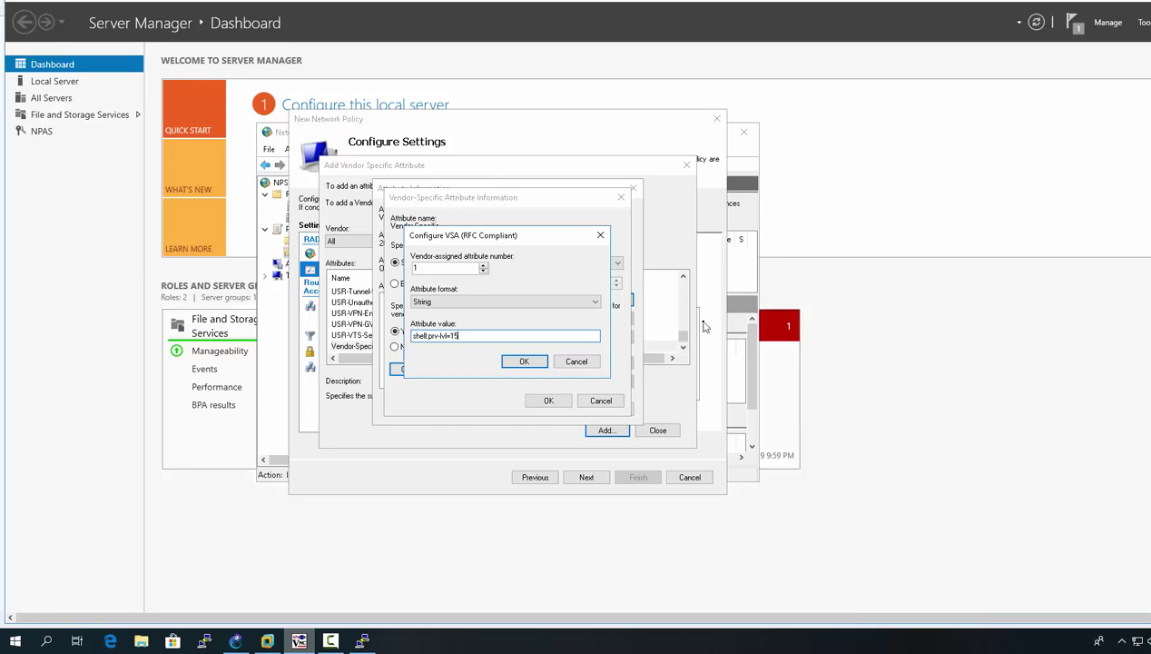
pyautogui.click(527, 363)
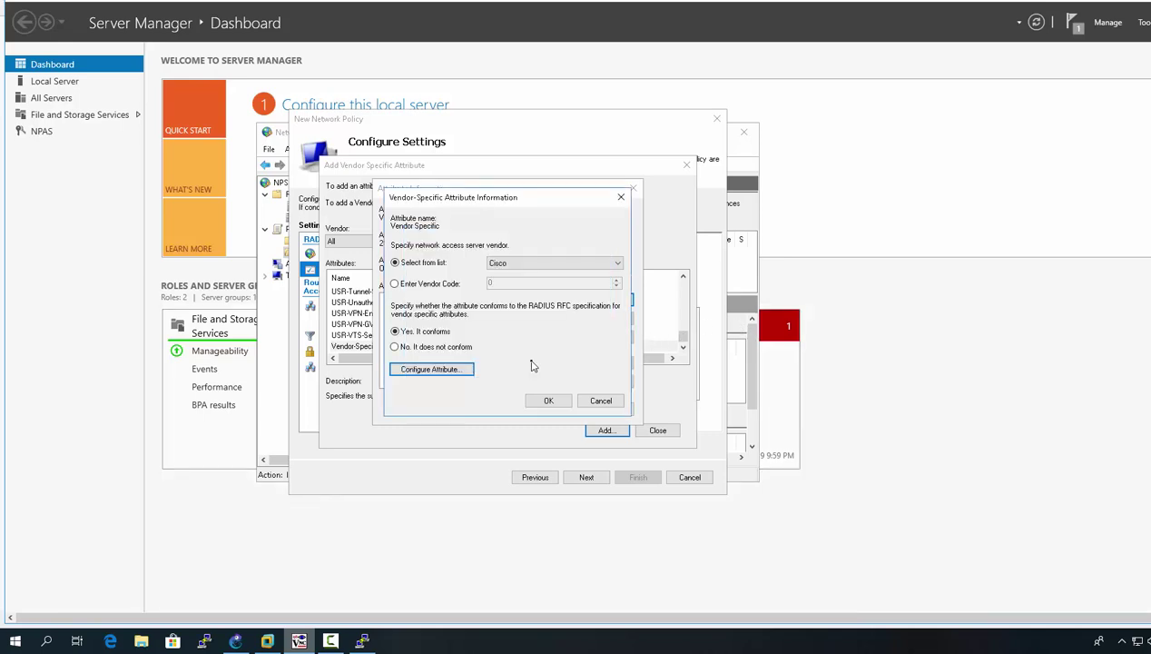
pyautogui.click(550, 400)
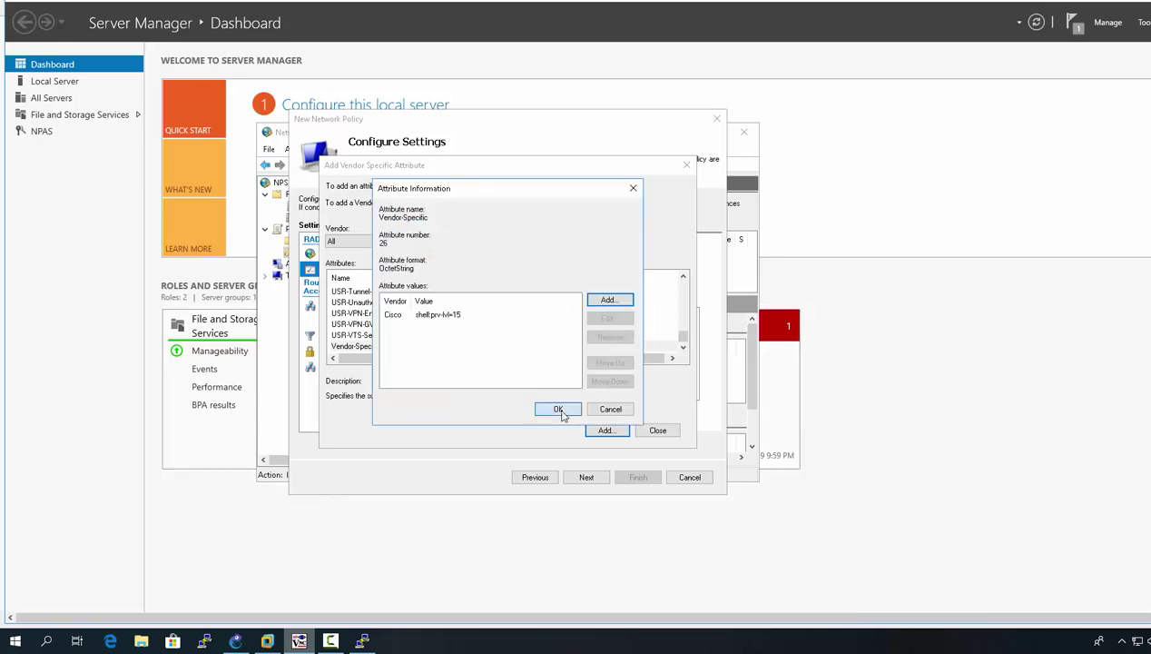
pyautogui.click(561, 409)
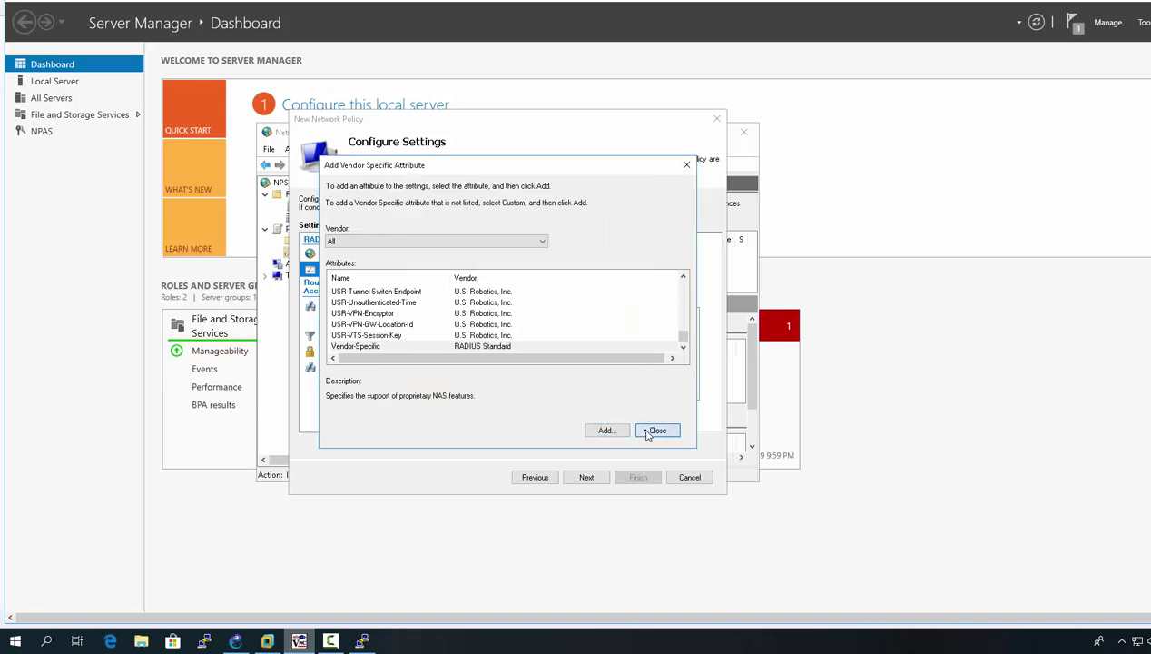
# Step: Review the Standard and Vendor Specific settings, then complete the PRIV15_Policy wizard
pyautogui.click(655, 430)
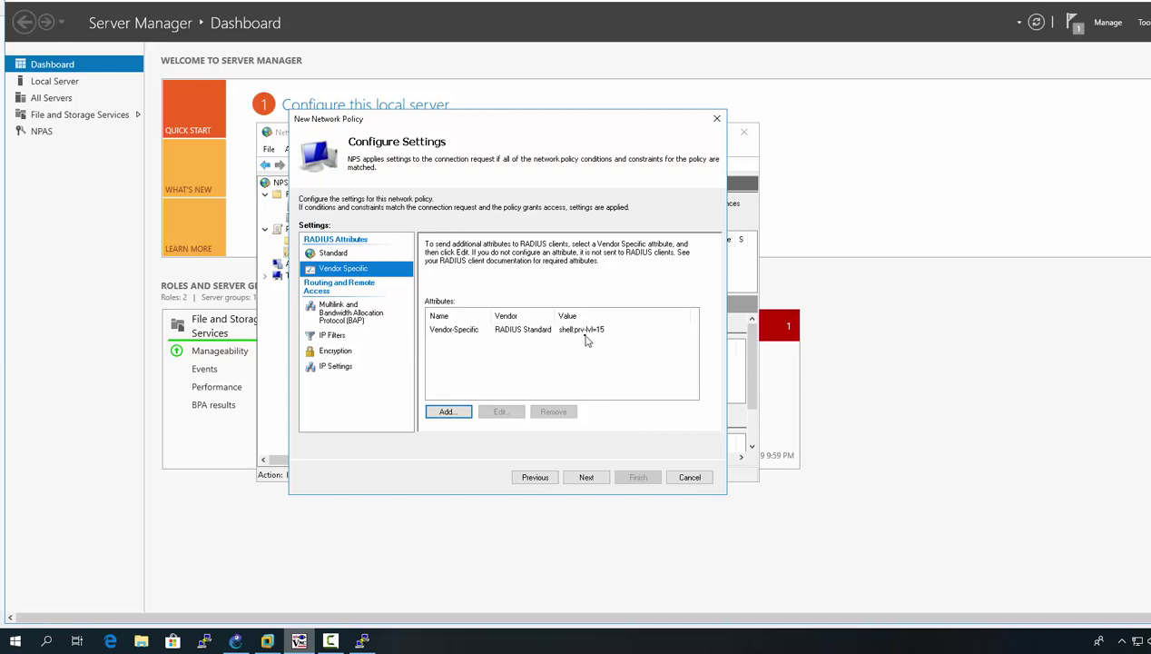
pyautogui.click(357, 254)
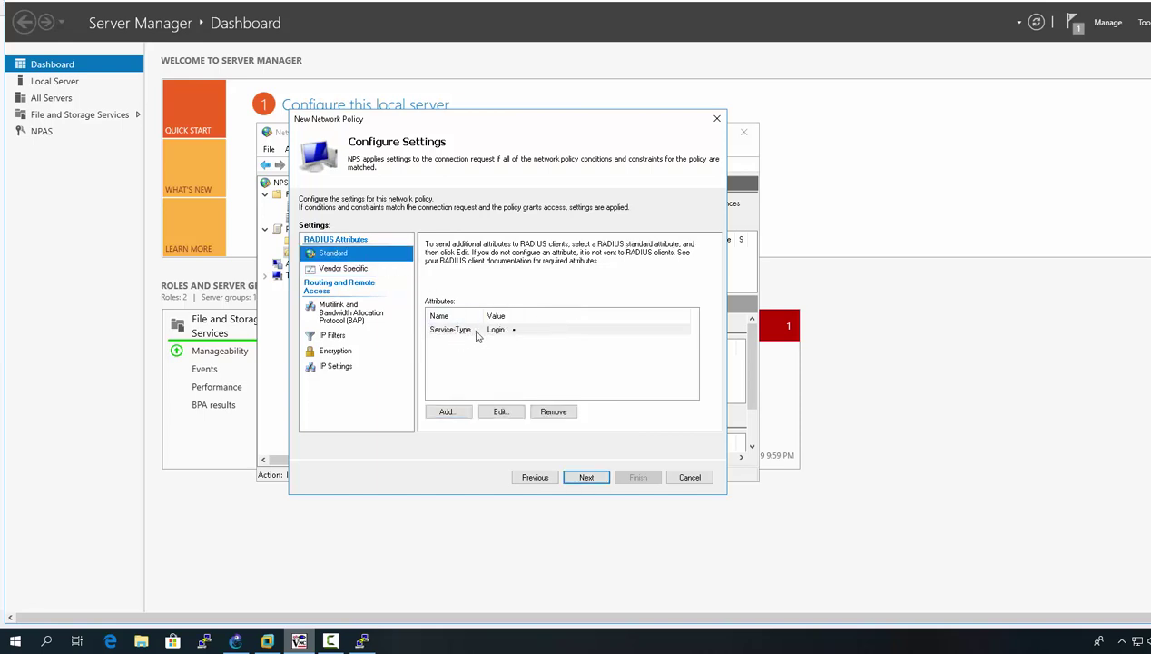
pyautogui.click(354, 270)
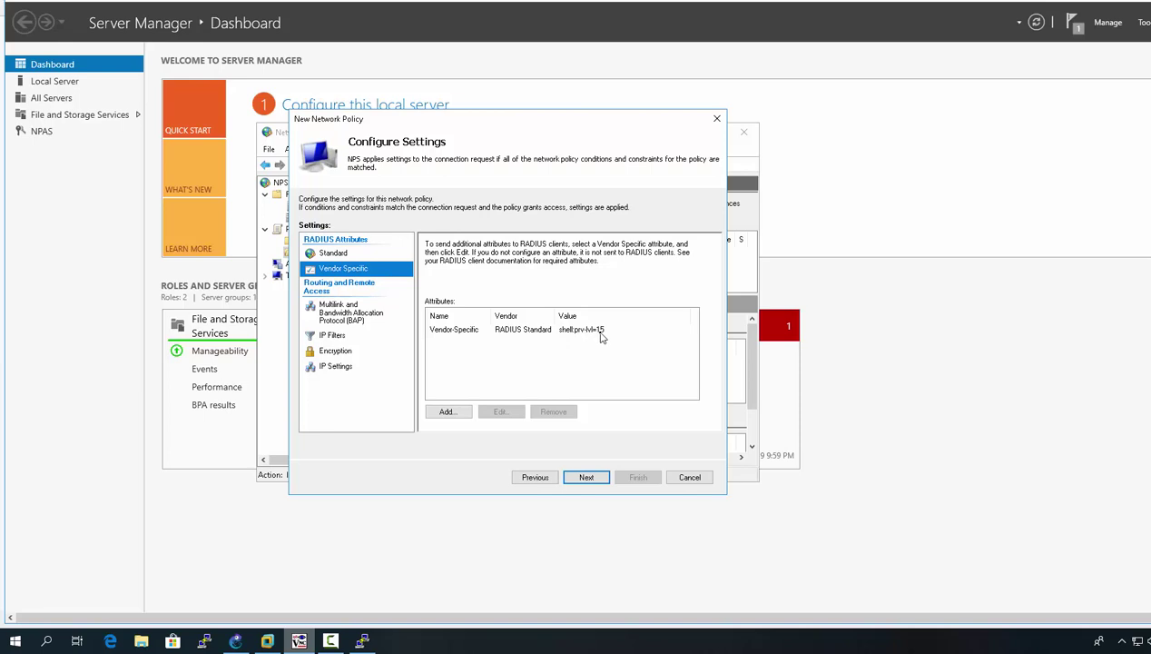
pyautogui.click(603, 477)
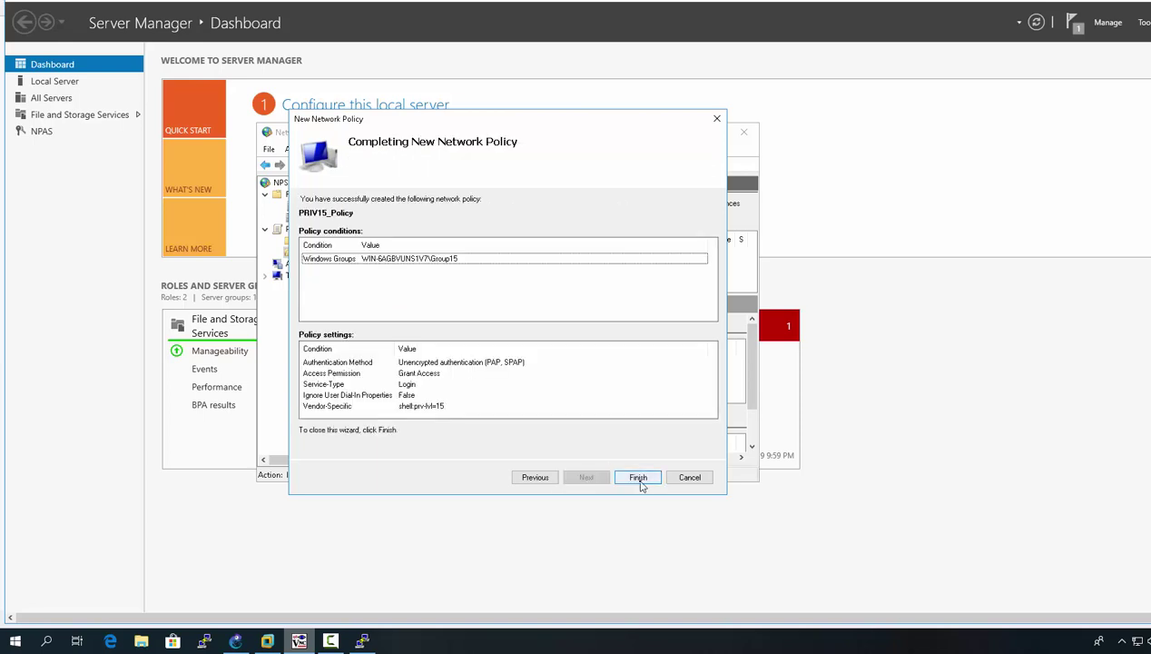
pyautogui.click(639, 477)
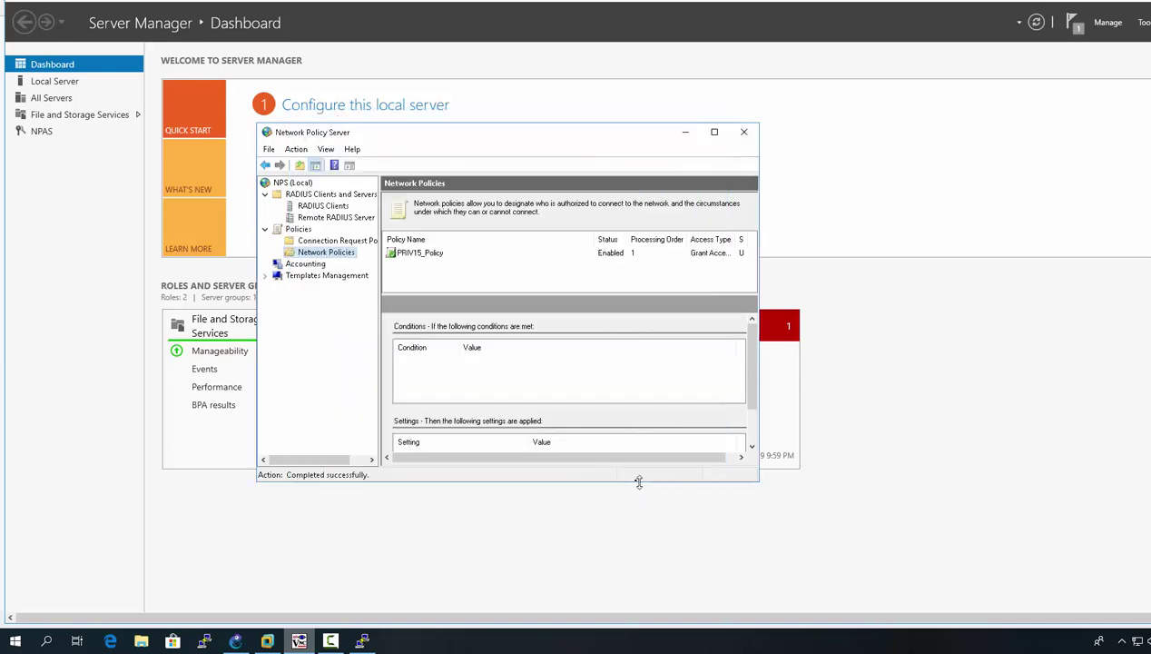
pyautogui.doubleClick(428, 261)
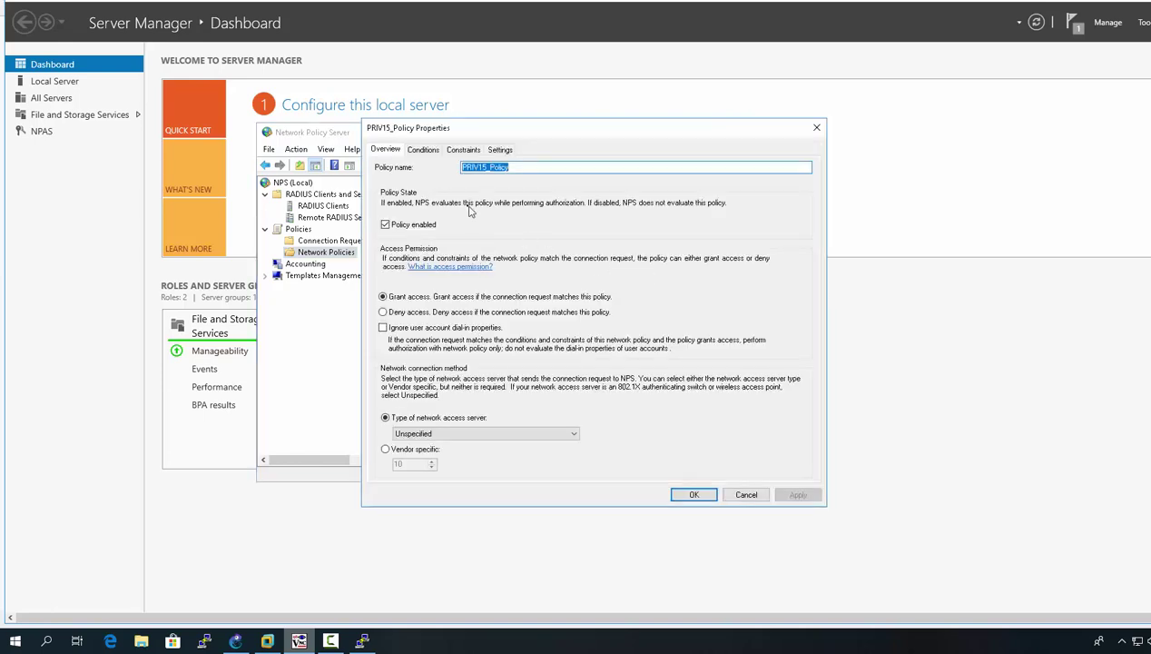
pyautogui.click(429, 149)
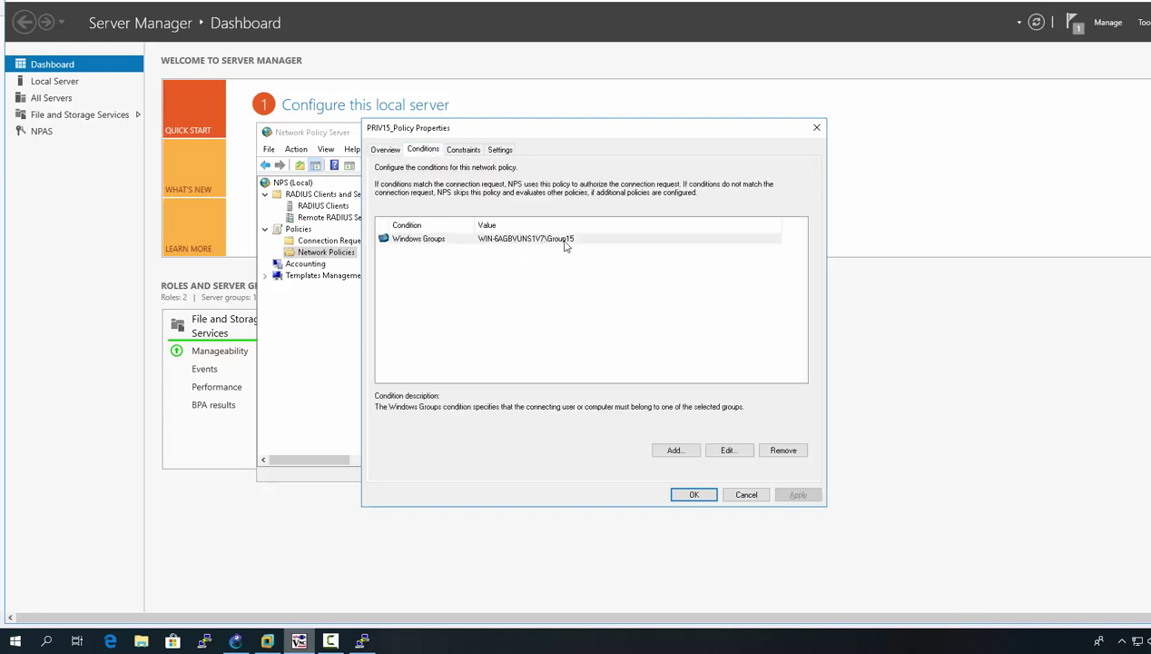
pyautogui.click(471, 150)
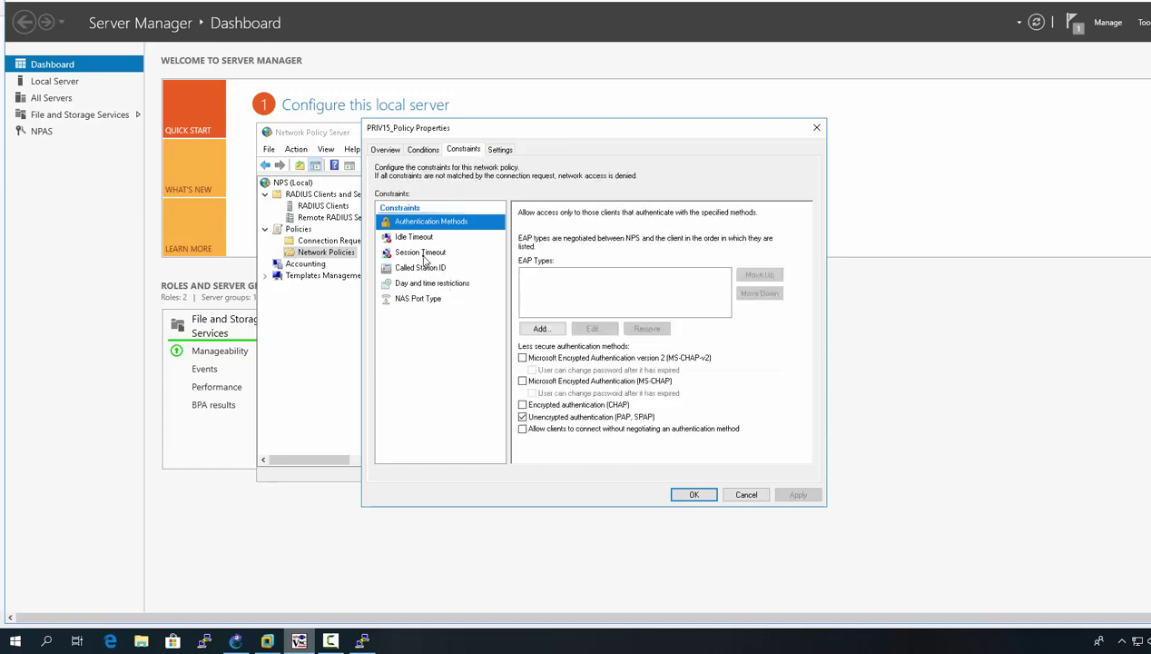
pyautogui.click(500, 150)
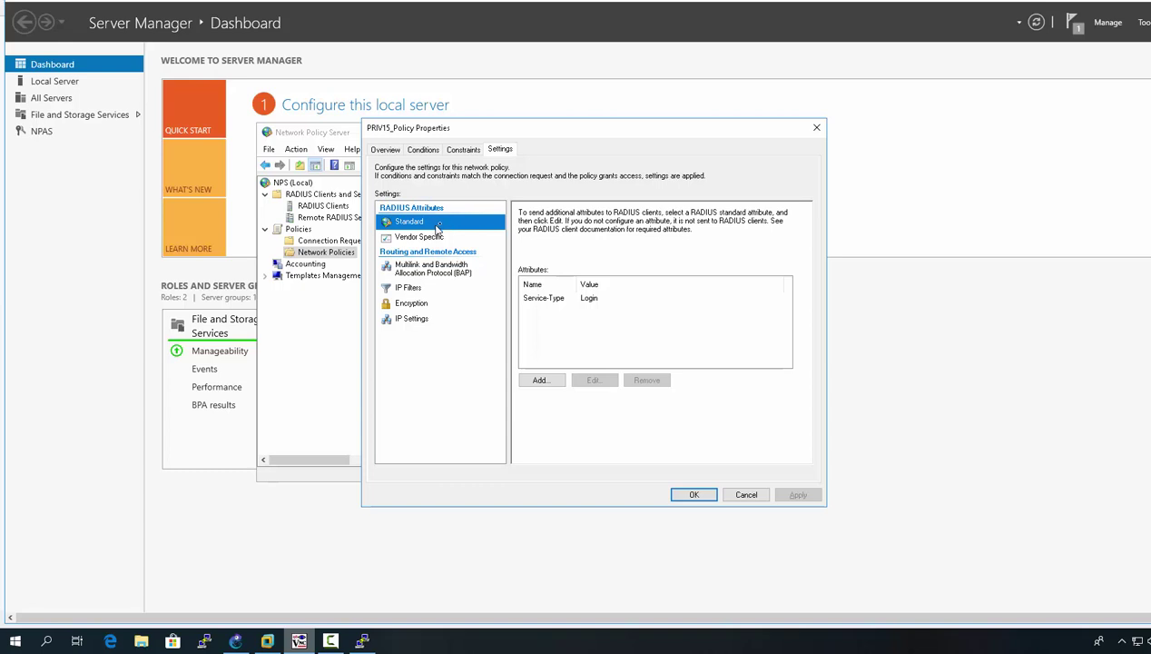
pyautogui.click(428, 237)
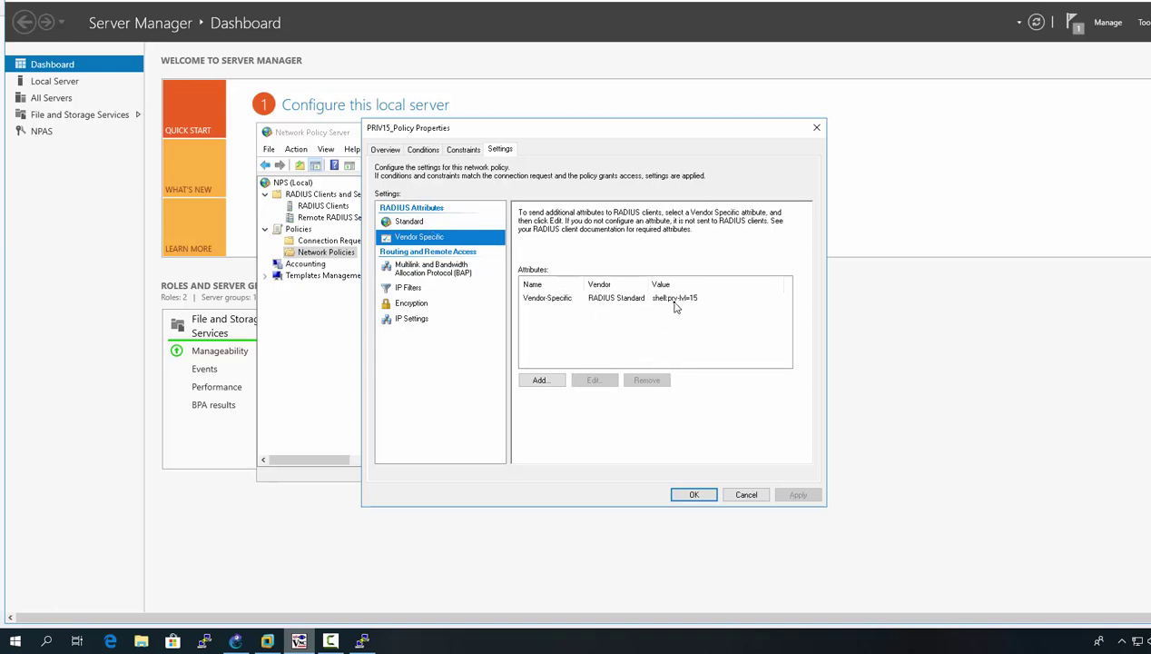
pyautogui.click(695, 498)
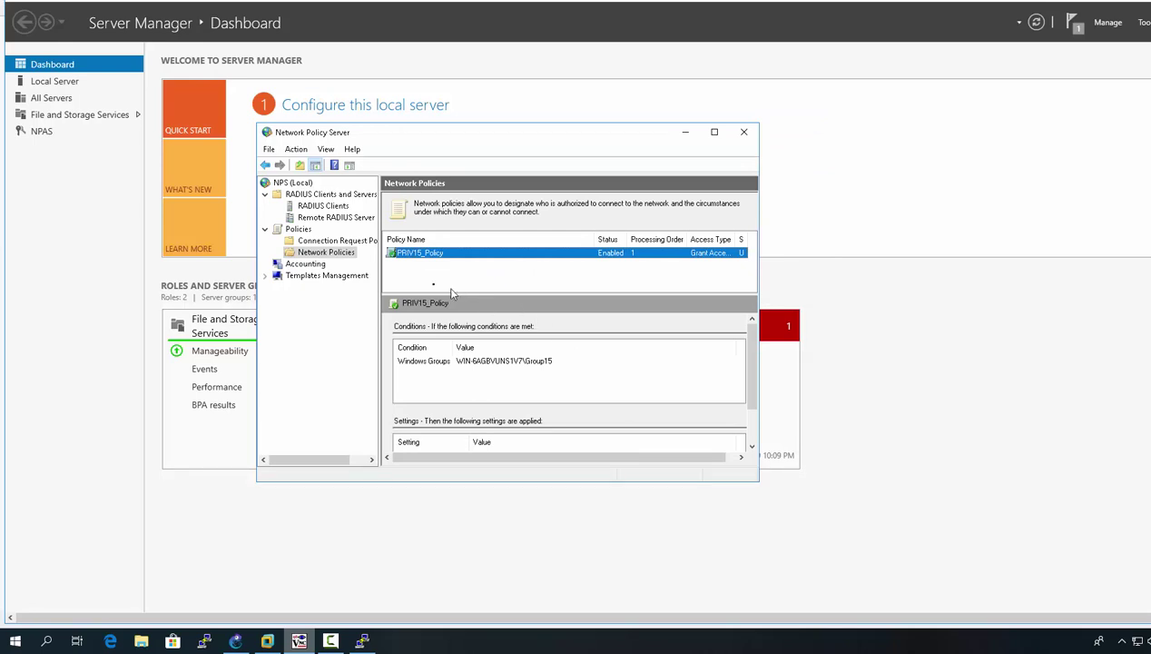
# Step: Start another network policy named PRIV1_POLICY and advance to its conditions page
pyautogui.rightClick(336, 255)
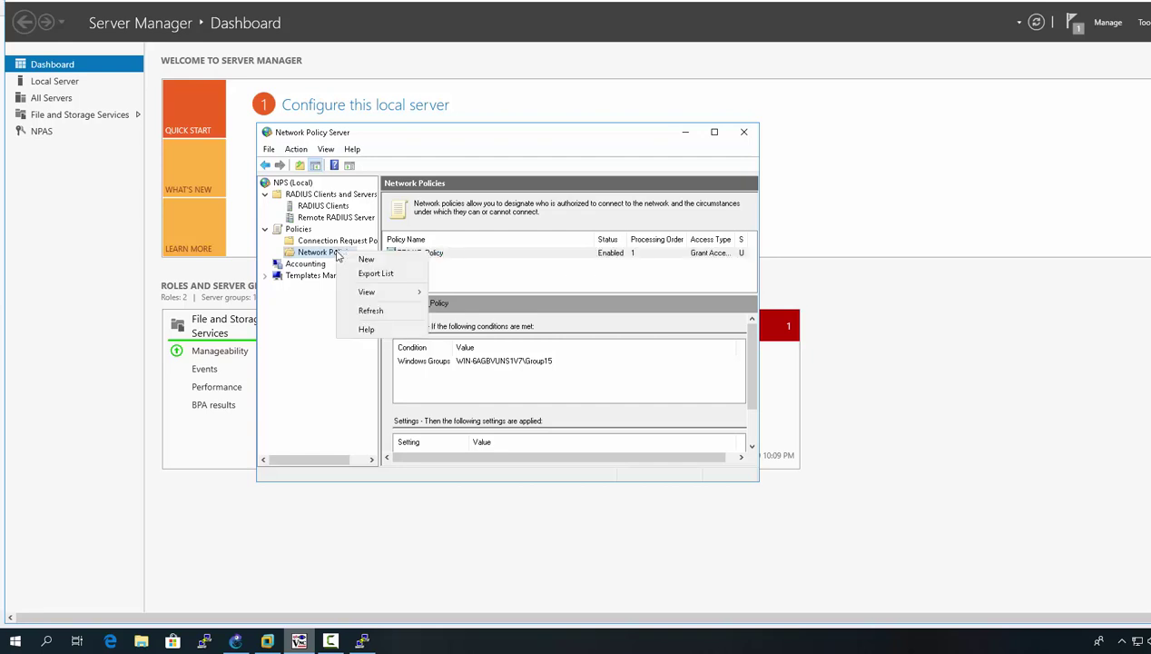
pyautogui.click(365, 261)
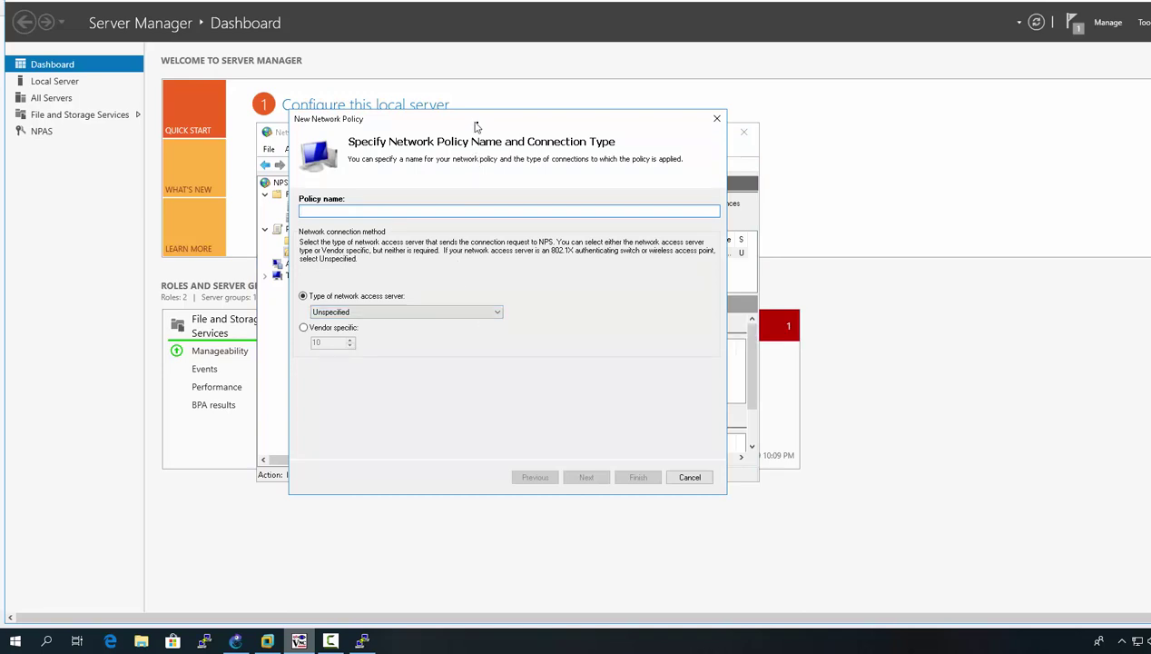
pyautogui.moveTo(580, 287); pyautogui.dragTo(582, 276)
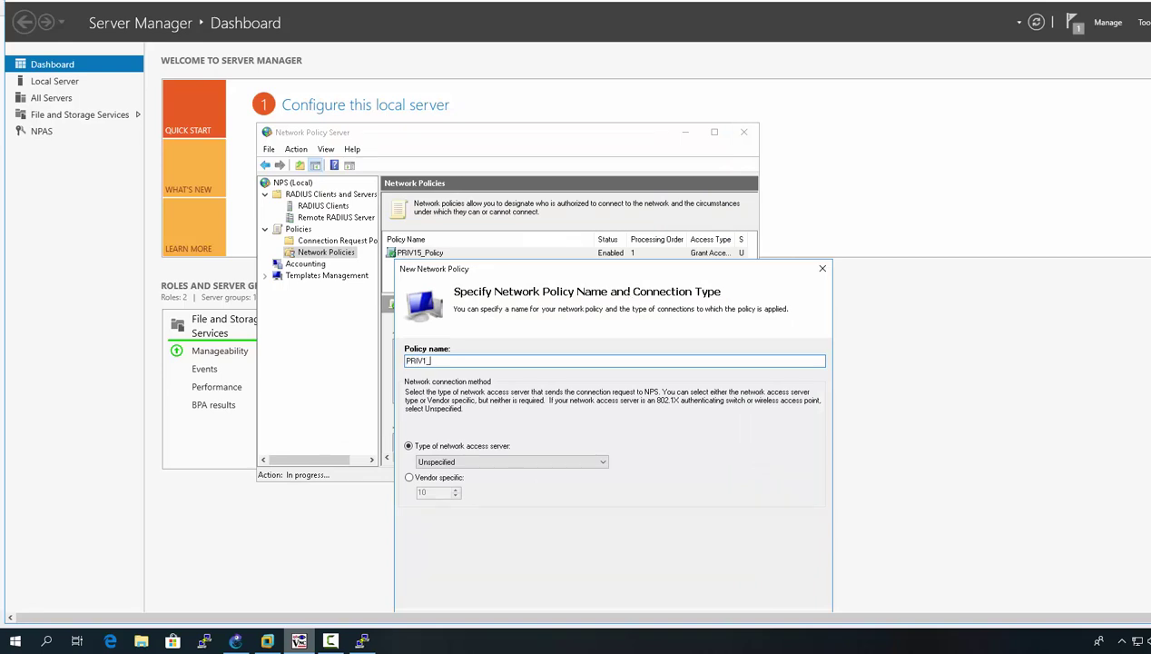
pyautogui.write('CY')
pyautogui.moveTo(560, 269); pyautogui.dragTo(485, 171)
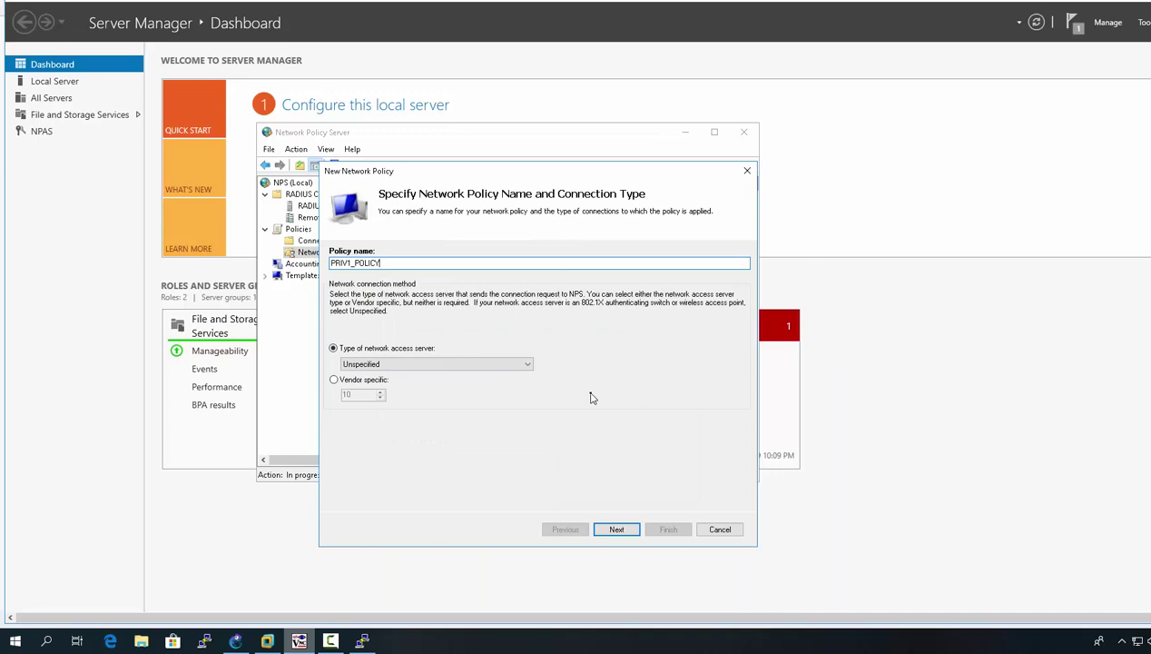
pyautogui.click(618, 529)
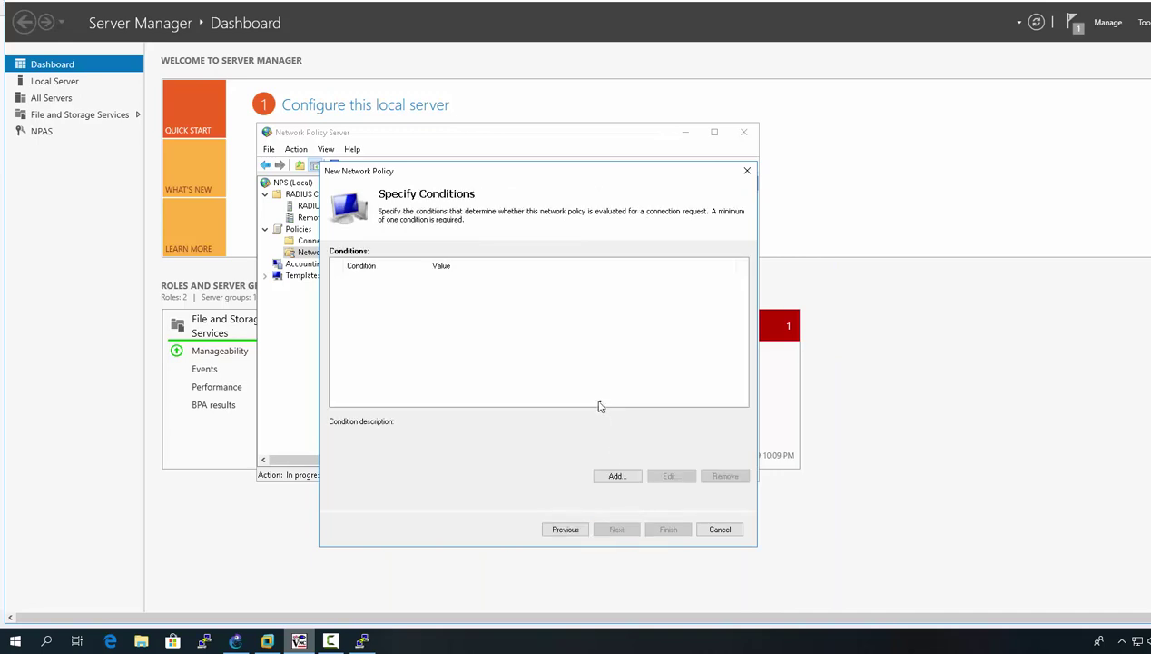
# Step: Add a Windows Groups condition requiring membership in Group1, found by listing all groups
pyautogui.click(631, 473)
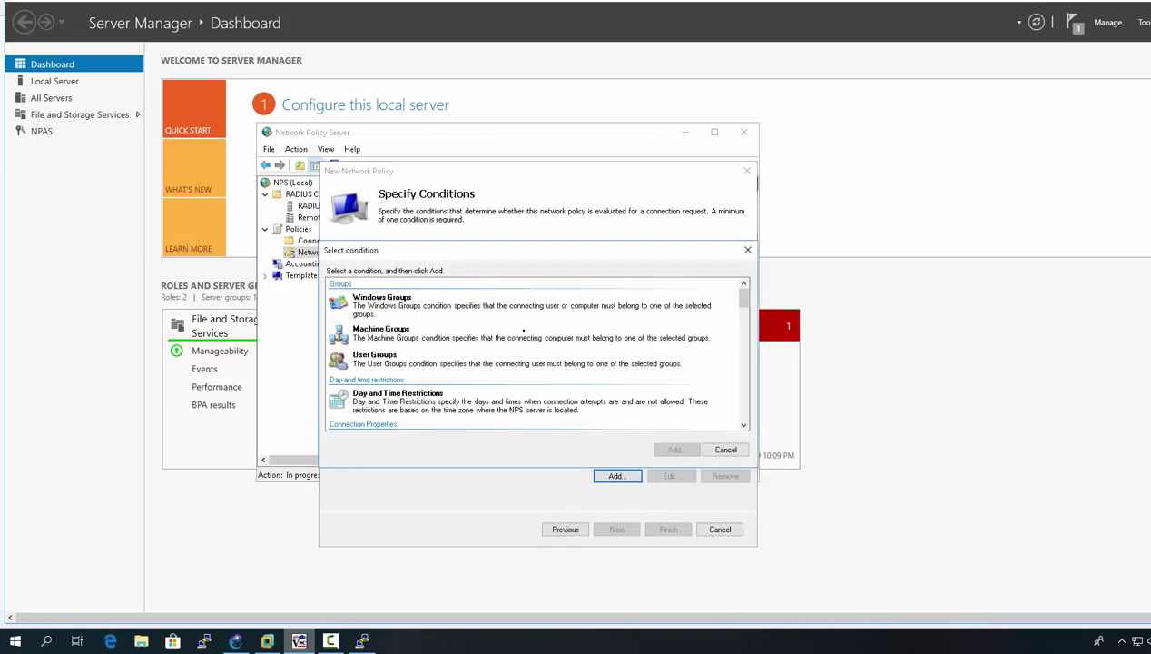
pyautogui.click(432, 303)
pyautogui.click(675, 450)
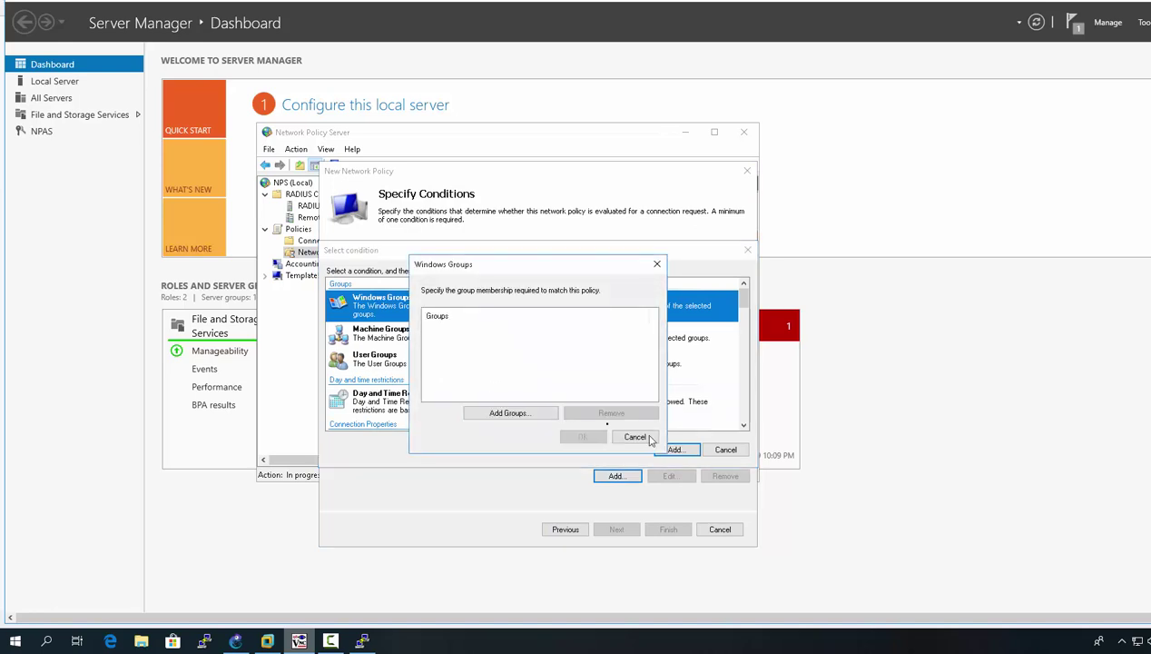
pyautogui.click(507, 412)
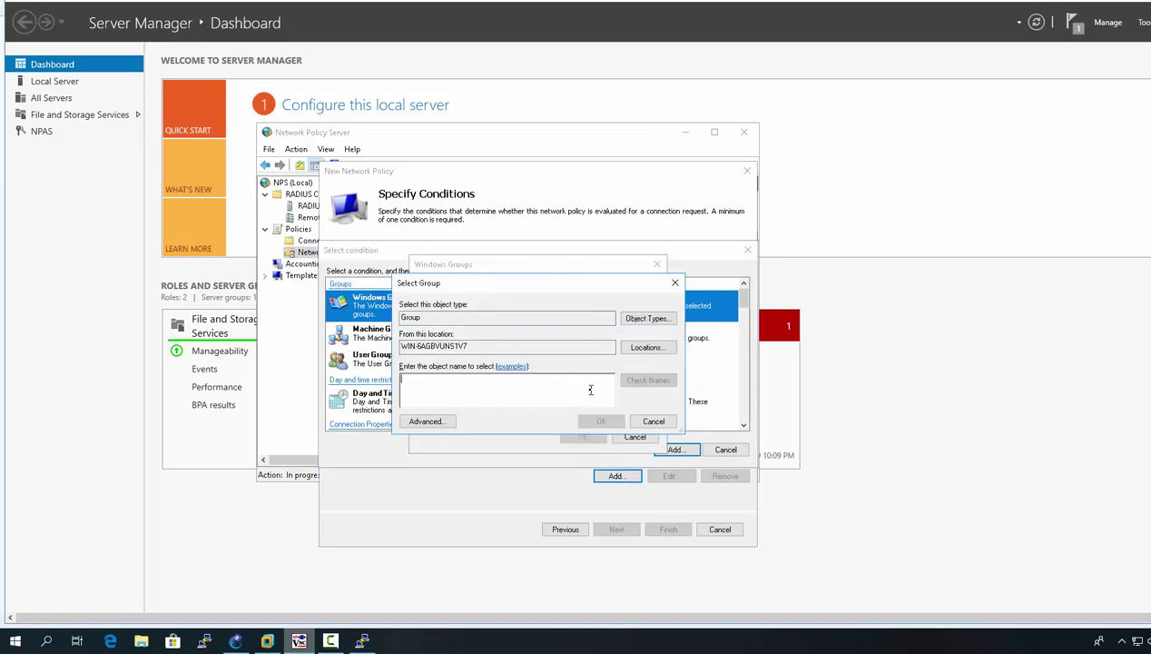
pyautogui.click(445, 420)
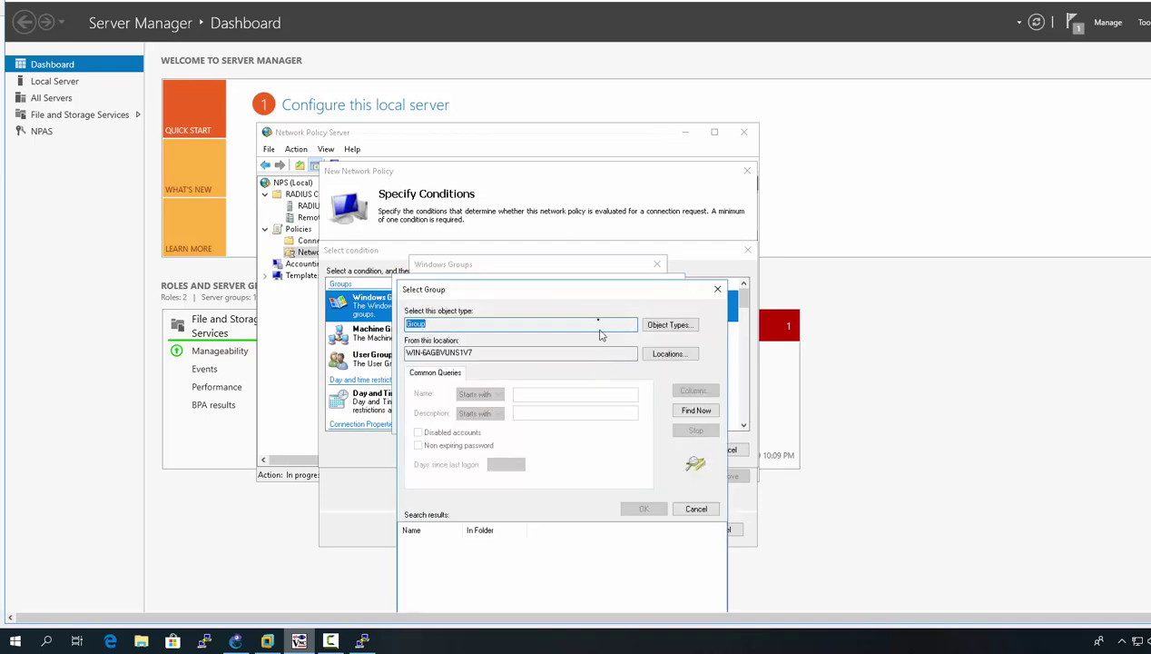
pyautogui.moveTo(585, 300); pyautogui.dragTo(495, 226)
pyautogui.click(605, 337)
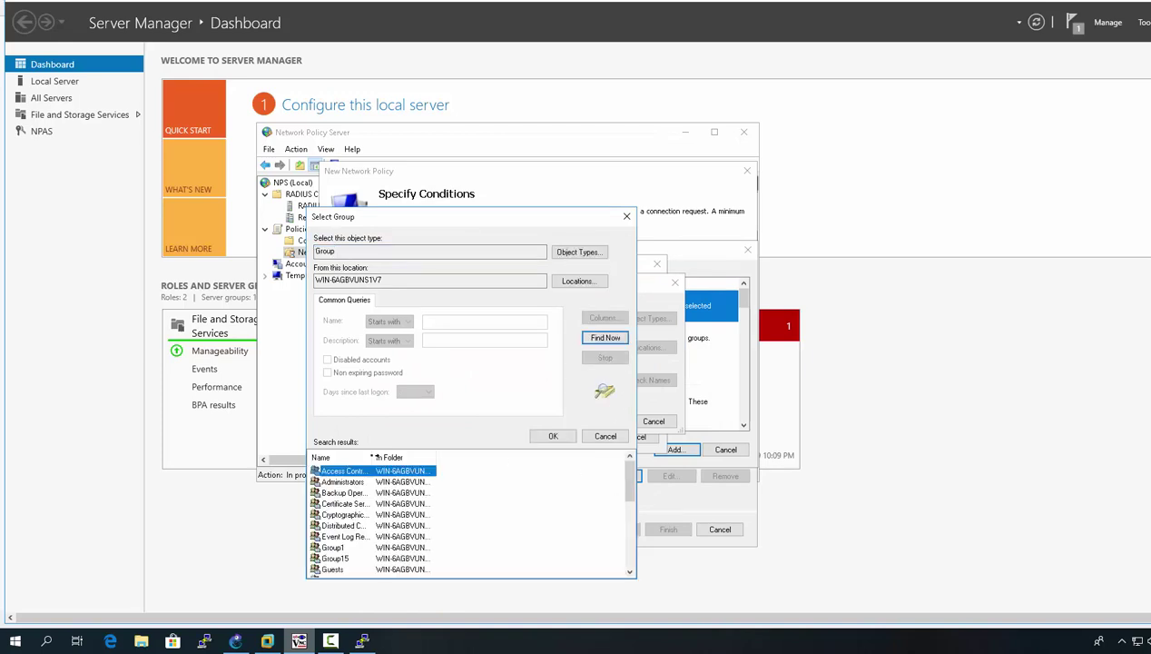
pyautogui.moveTo(372, 452); pyautogui.dragTo(425, 452)
pyautogui.click(341, 547)
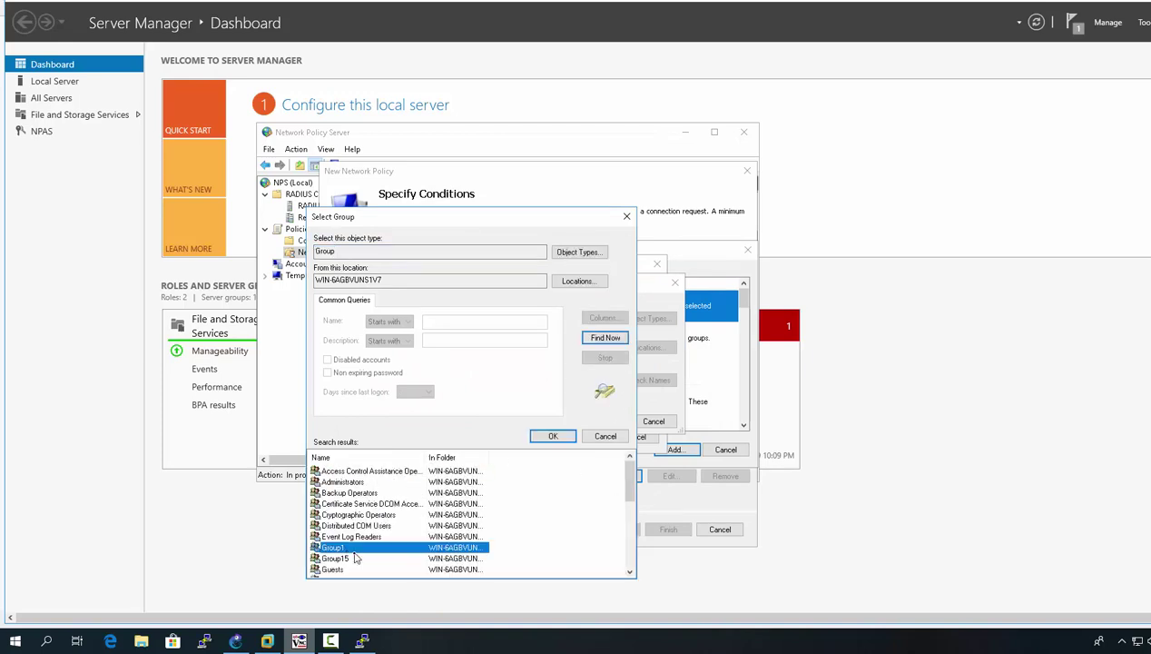
pyautogui.click(552, 436)
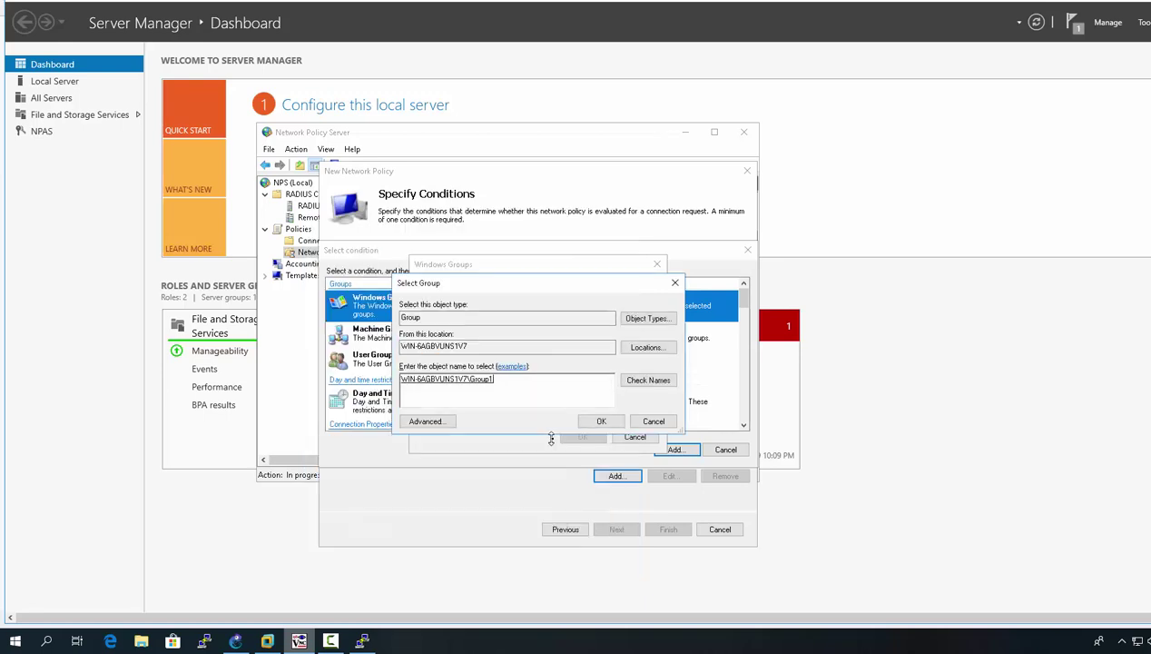
pyautogui.click(592, 423)
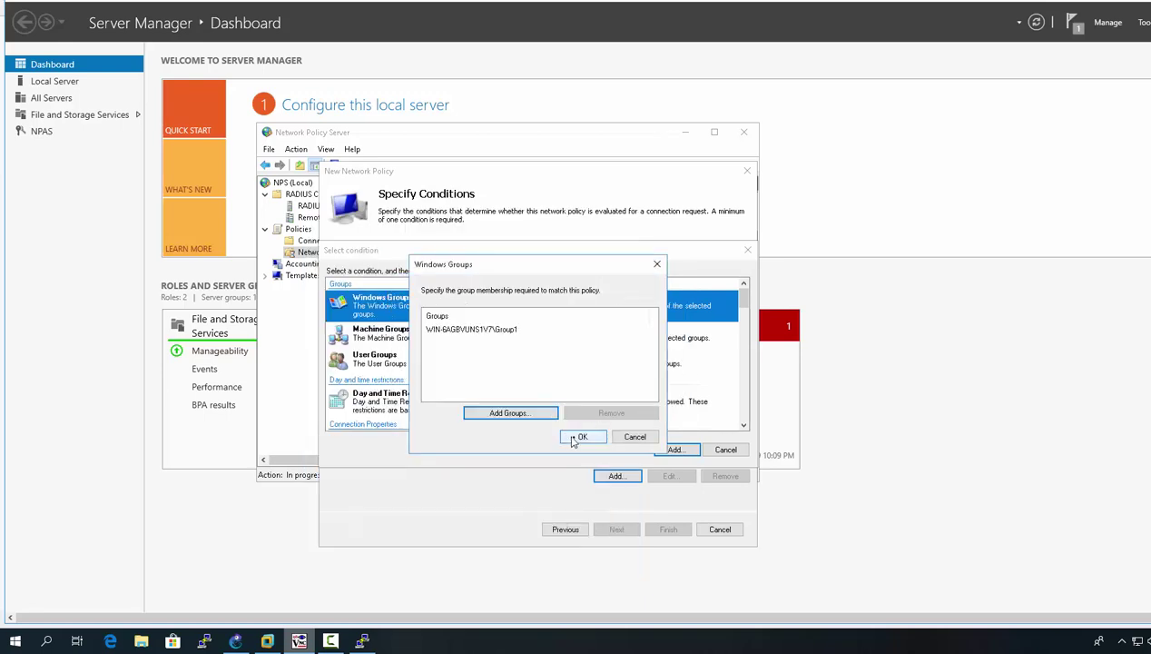
pyautogui.click(581, 437)
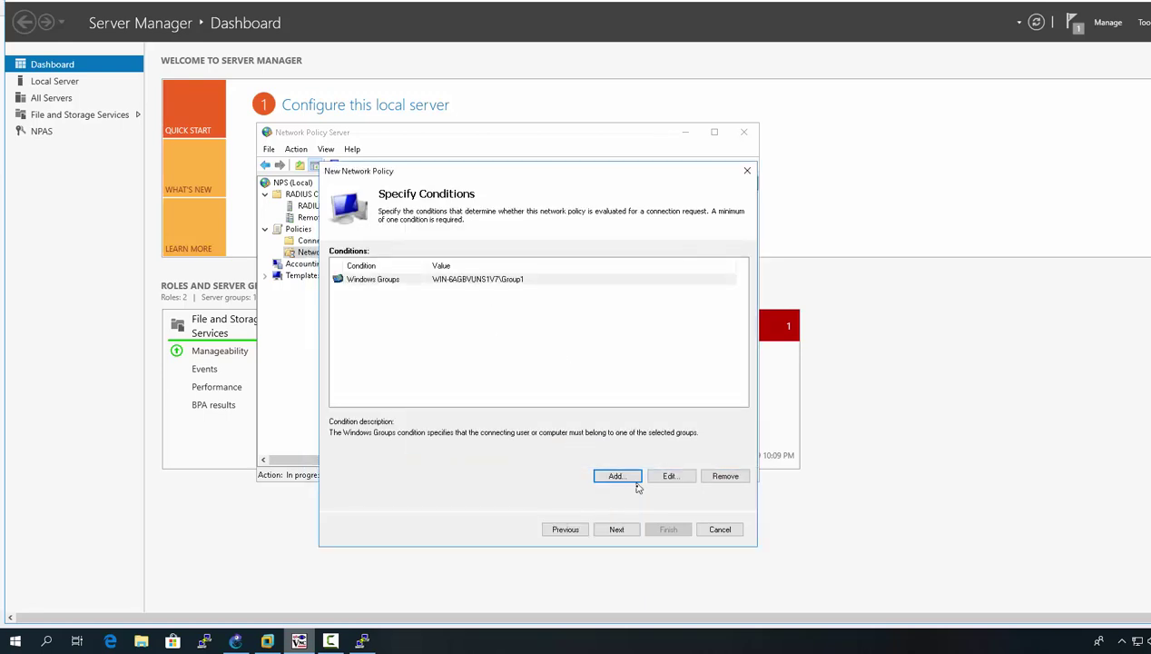
# Step: Keep access granted, allow only PAP/SPAP instead of MS-CHAP/MS-CHAP-v2, and skip constraints
pyautogui.click(628, 531)
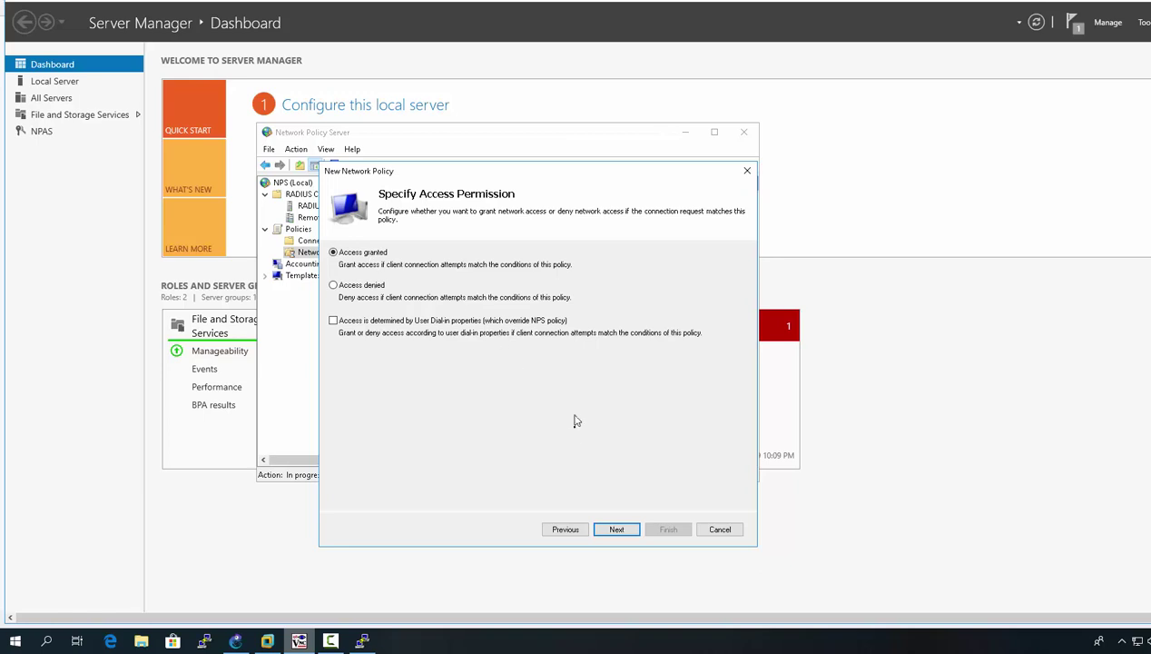
pyautogui.click(611, 534)
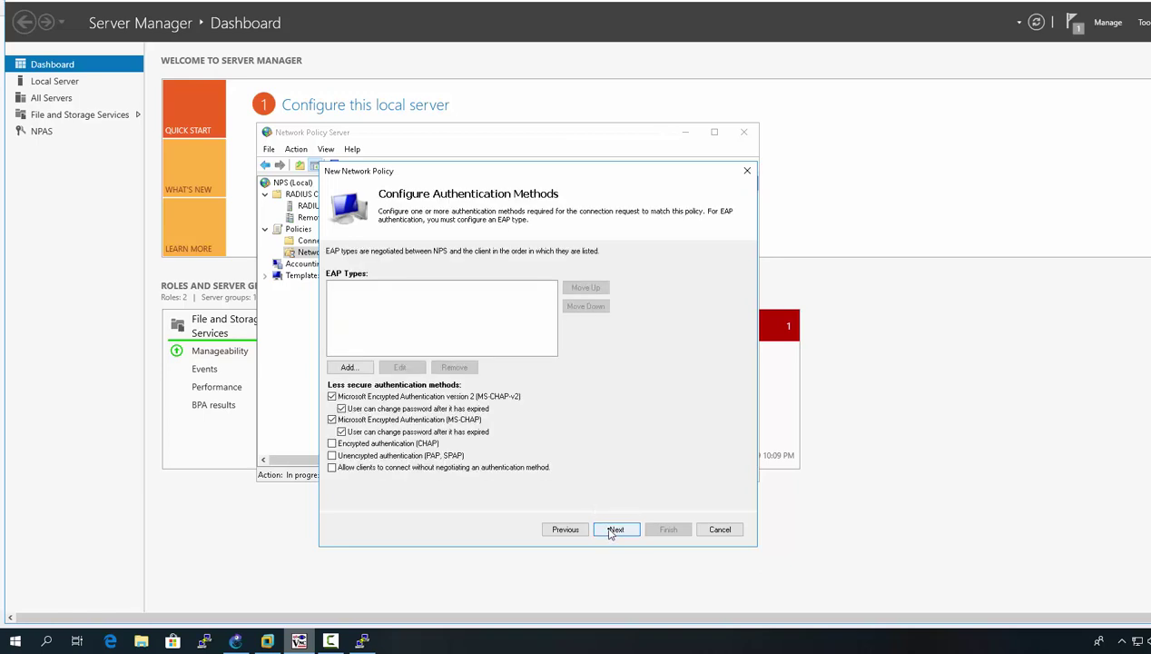
pyautogui.click(333, 397)
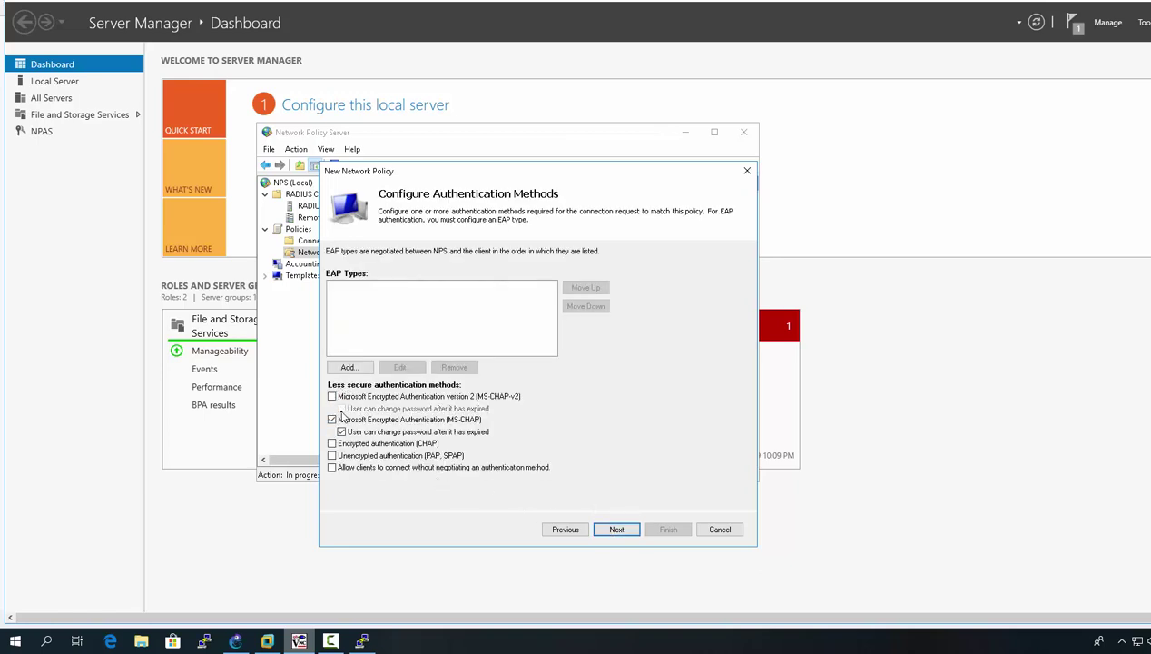
pyautogui.click(332, 419)
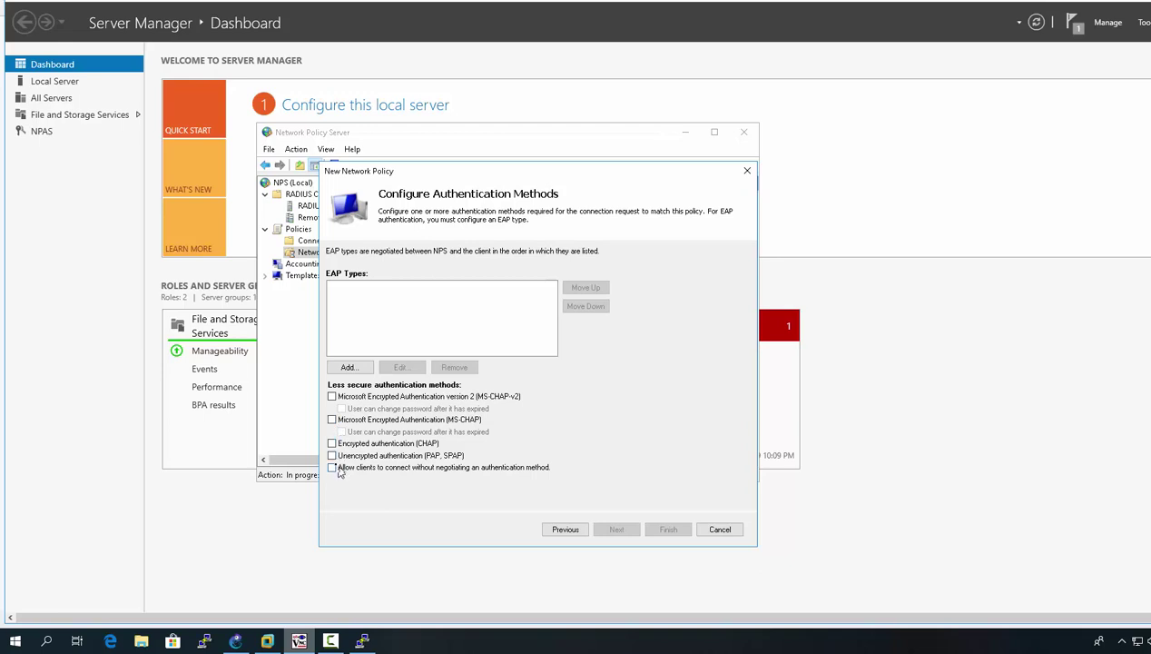
pyautogui.click(332, 455)
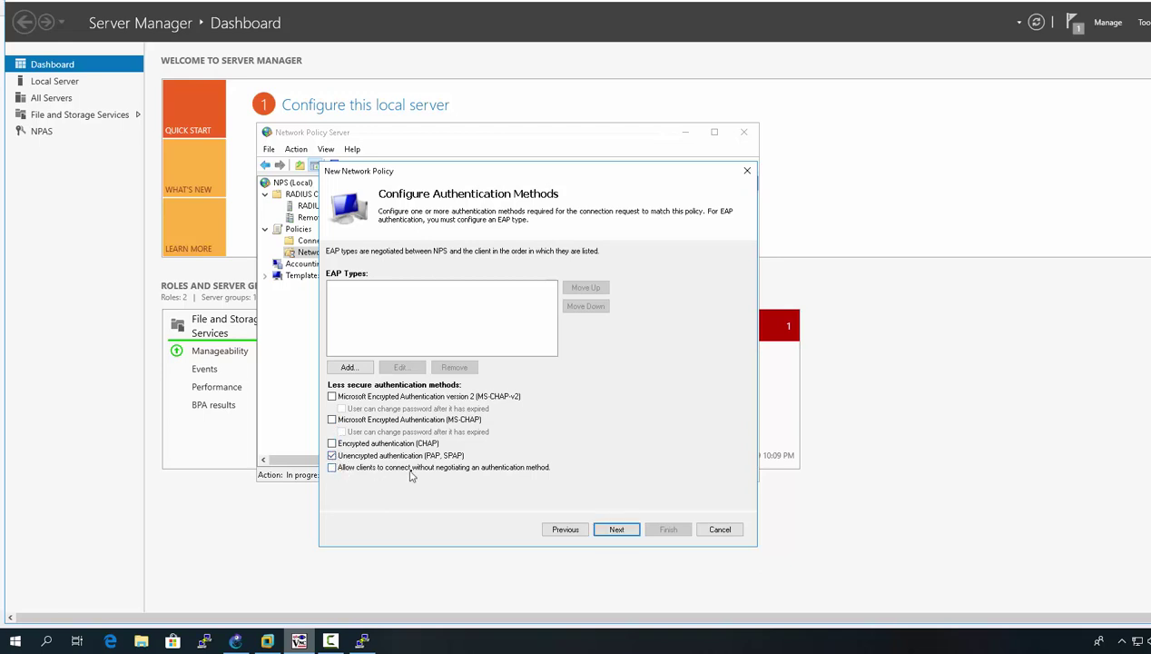
pyautogui.click(627, 530)
pyautogui.click(645, 405)
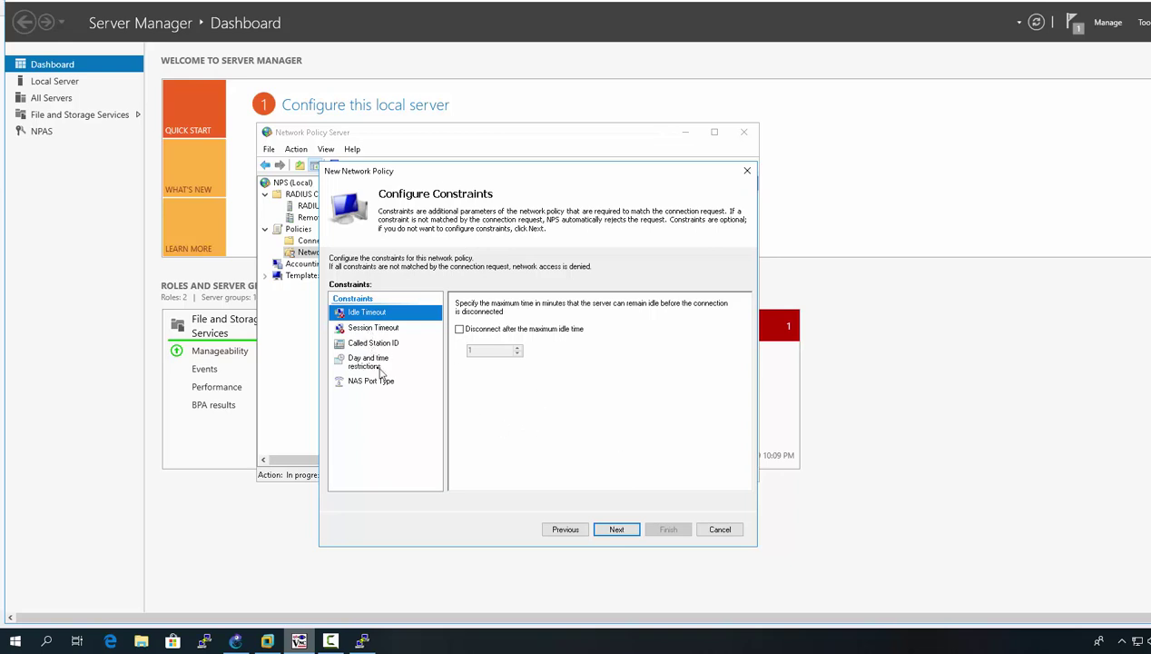
pyautogui.click(617, 530)
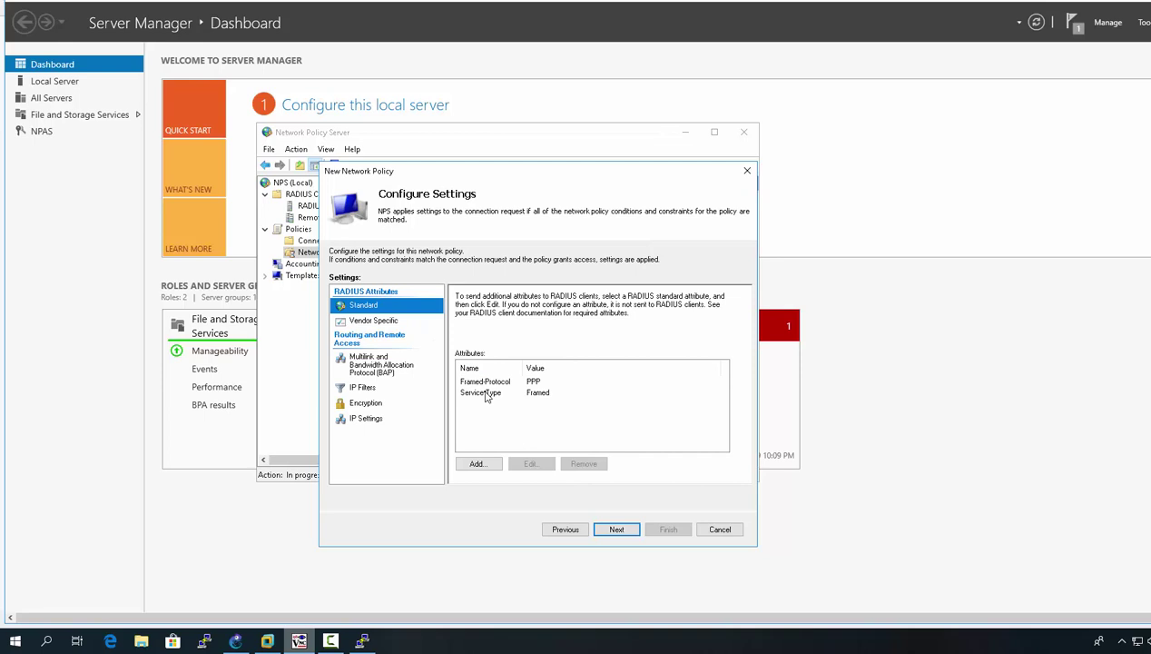
# Step: Remove the Framed-Protocol attribute and change Service-Type to Login
pyautogui.click(486, 381)
pyautogui.click(584, 465)
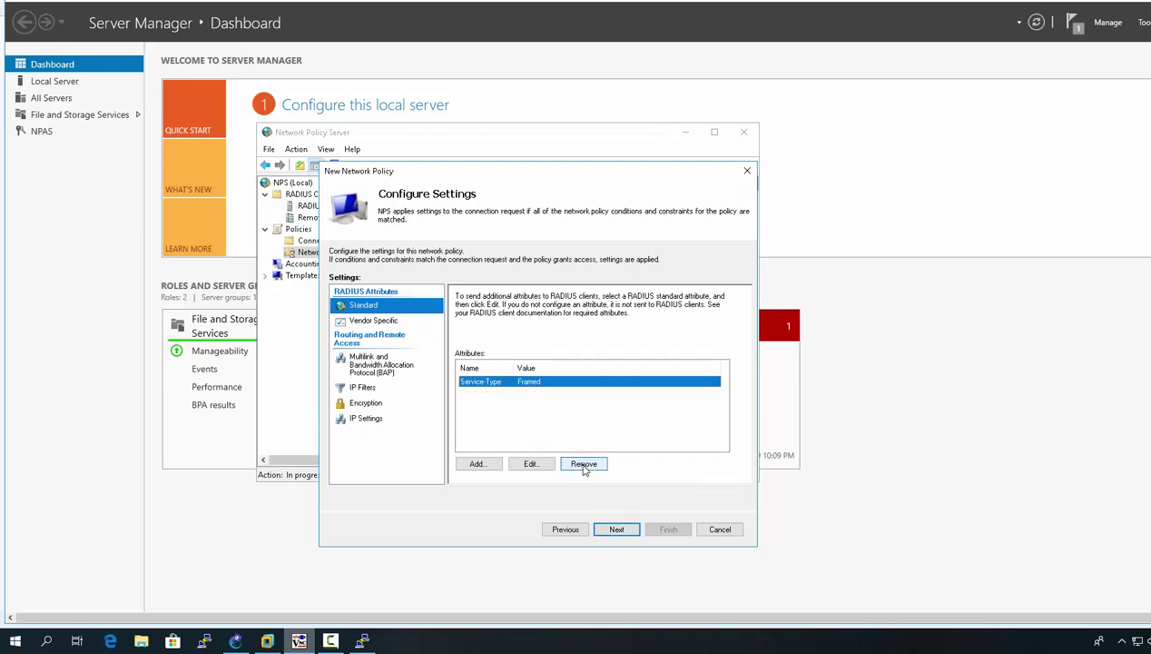
pyautogui.click(527, 466)
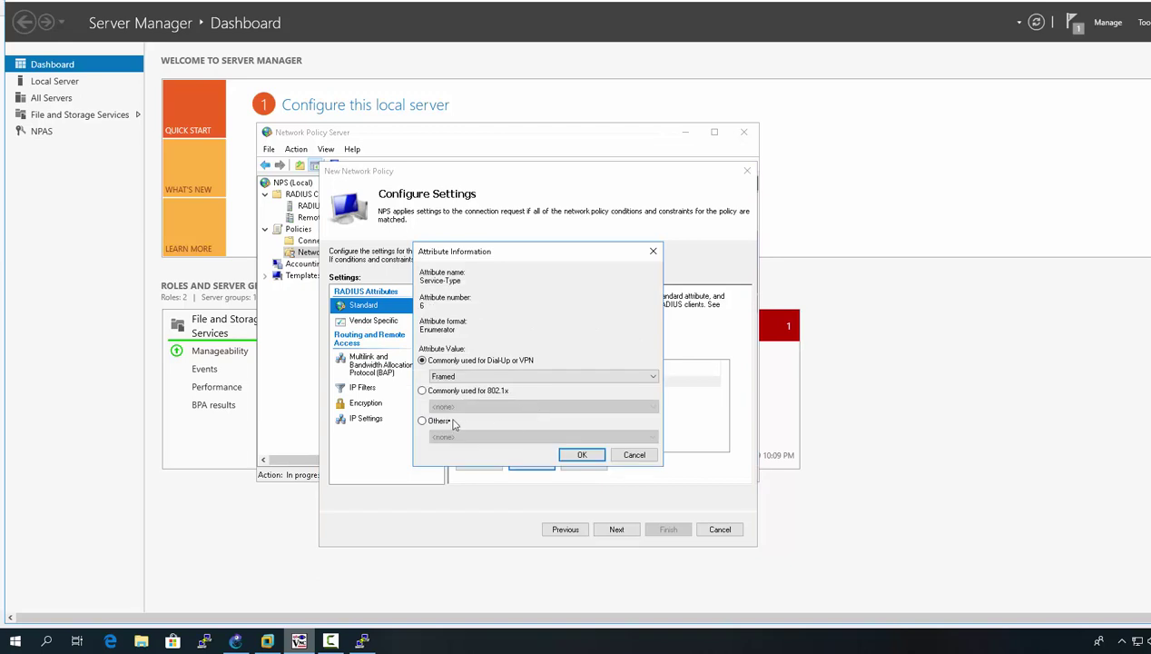
pyautogui.click(438, 421)
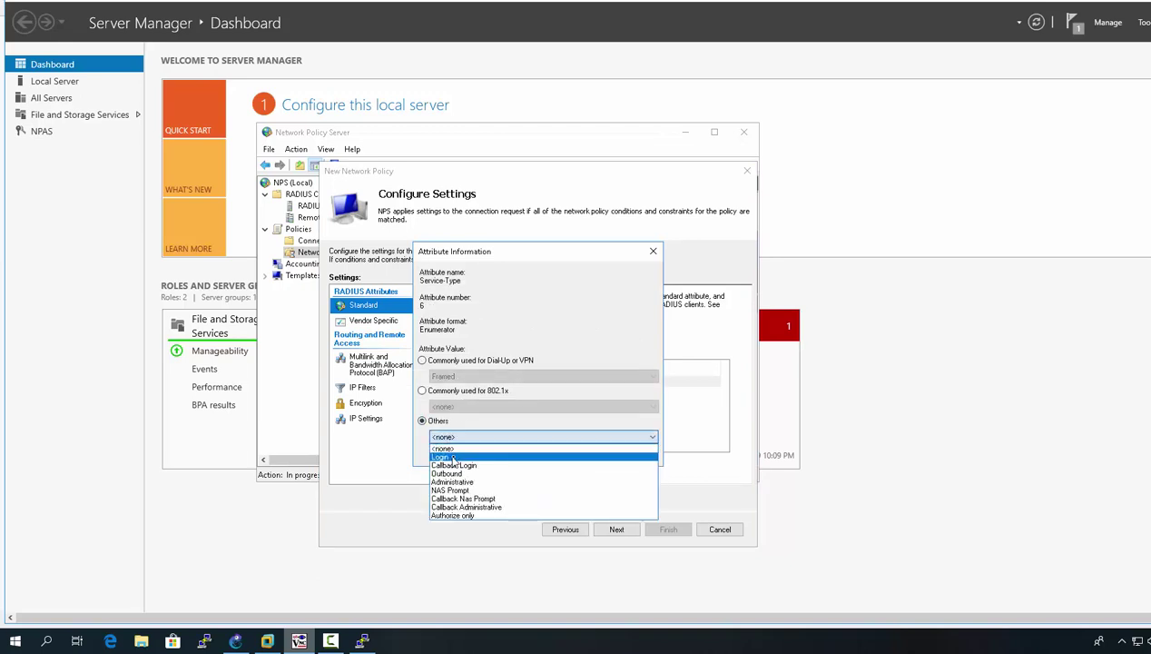
pyautogui.click(441, 457)
pyautogui.click(583, 458)
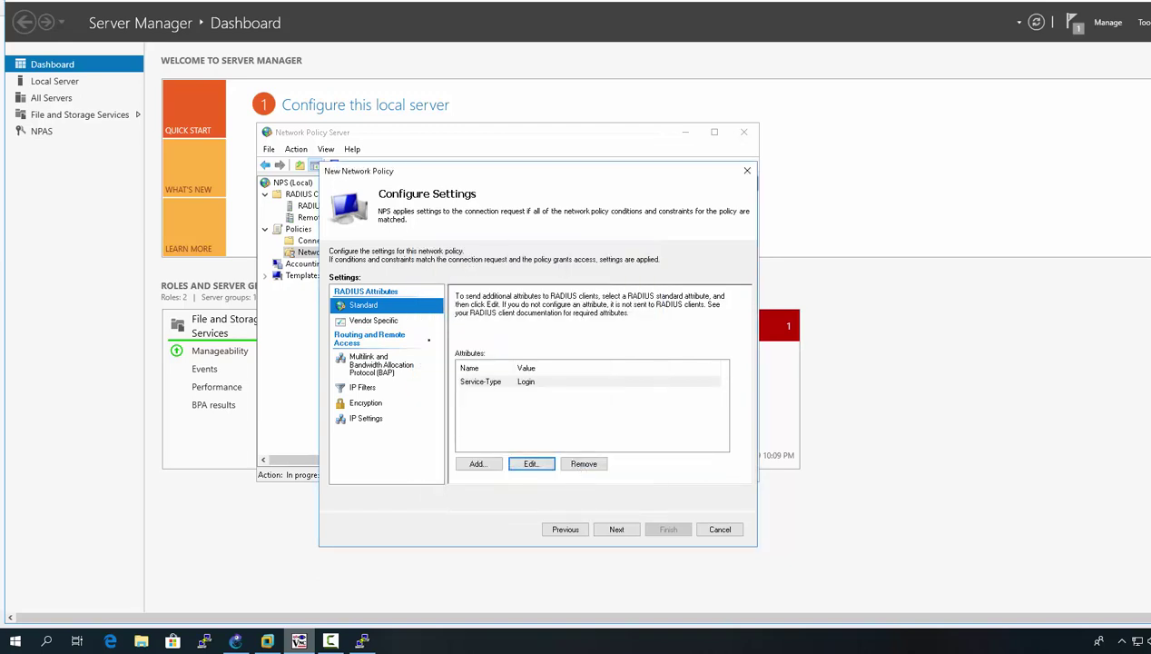
pyautogui.click(361, 322)
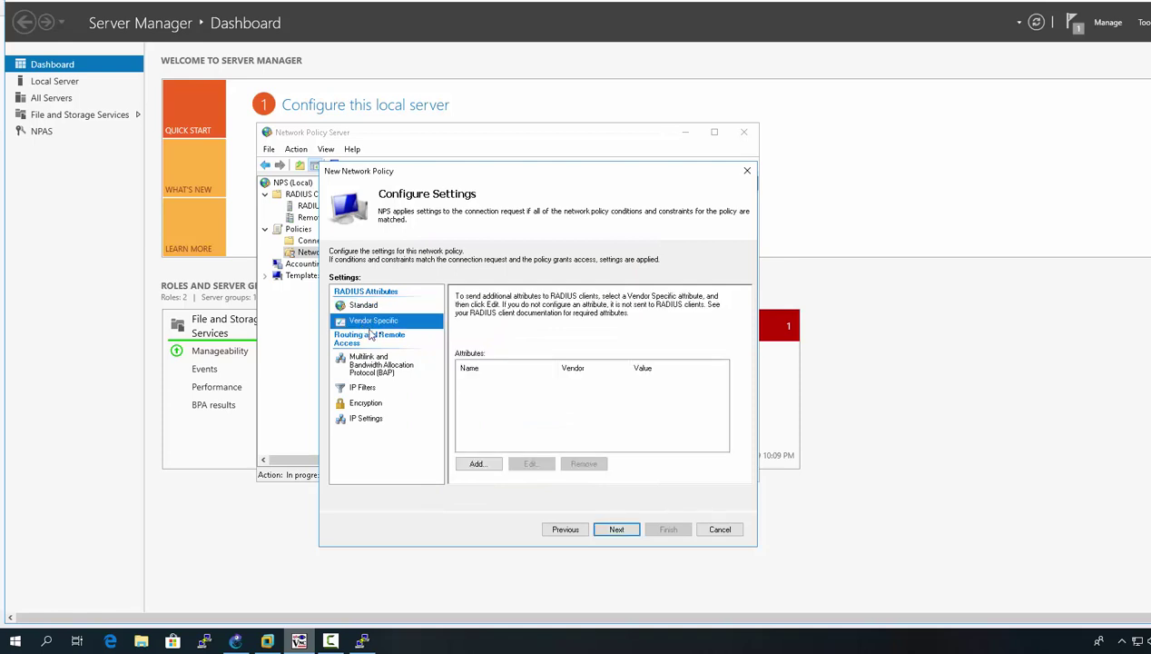
# Step: Add a Vendor-Specific attribute naming Cisco as an RFC-conforming vendor
pyautogui.click(478, 464)
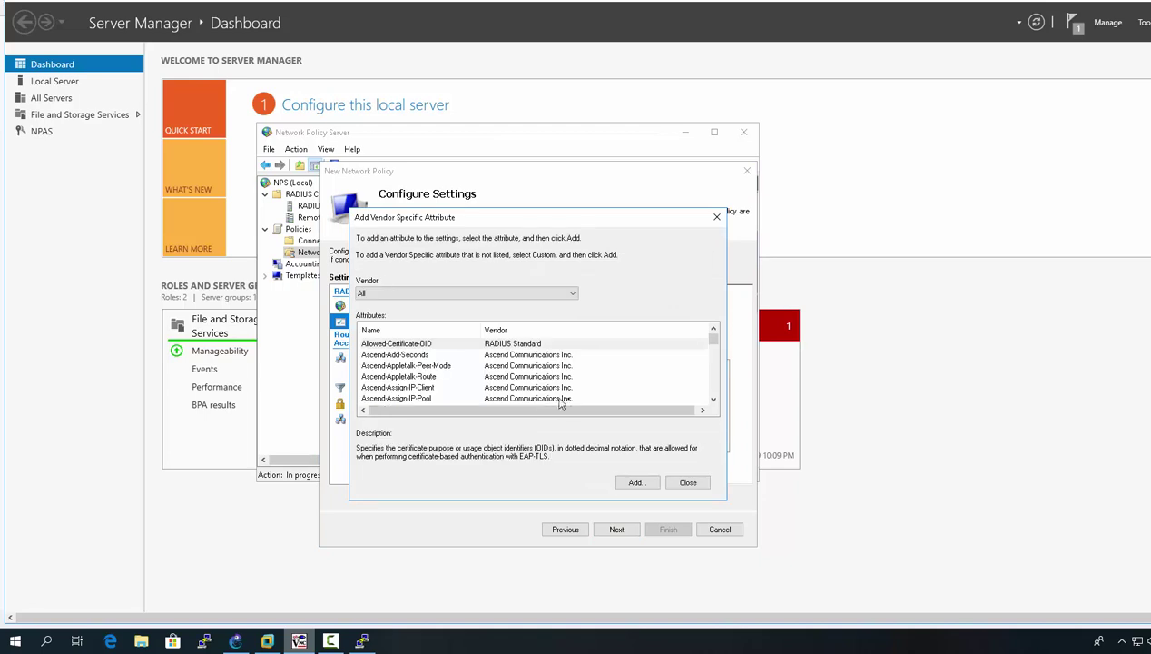
pyautogui.moveTo(713, 339); pyautogui.dragTo(716, 410)
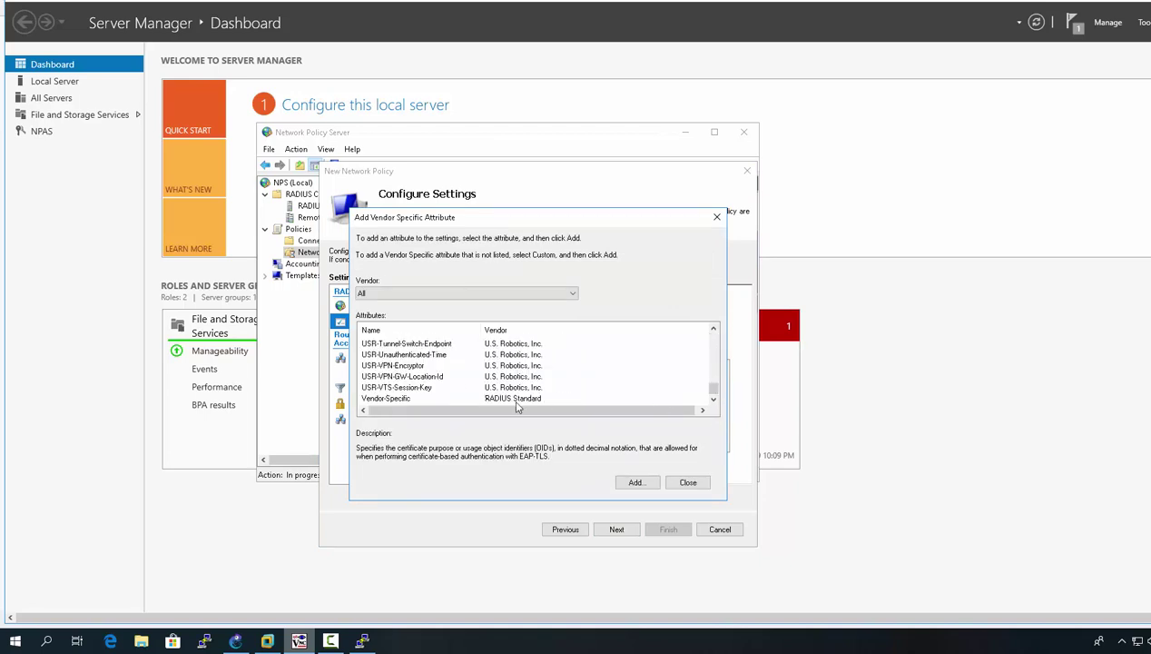
pyautogui.click(393, 398)
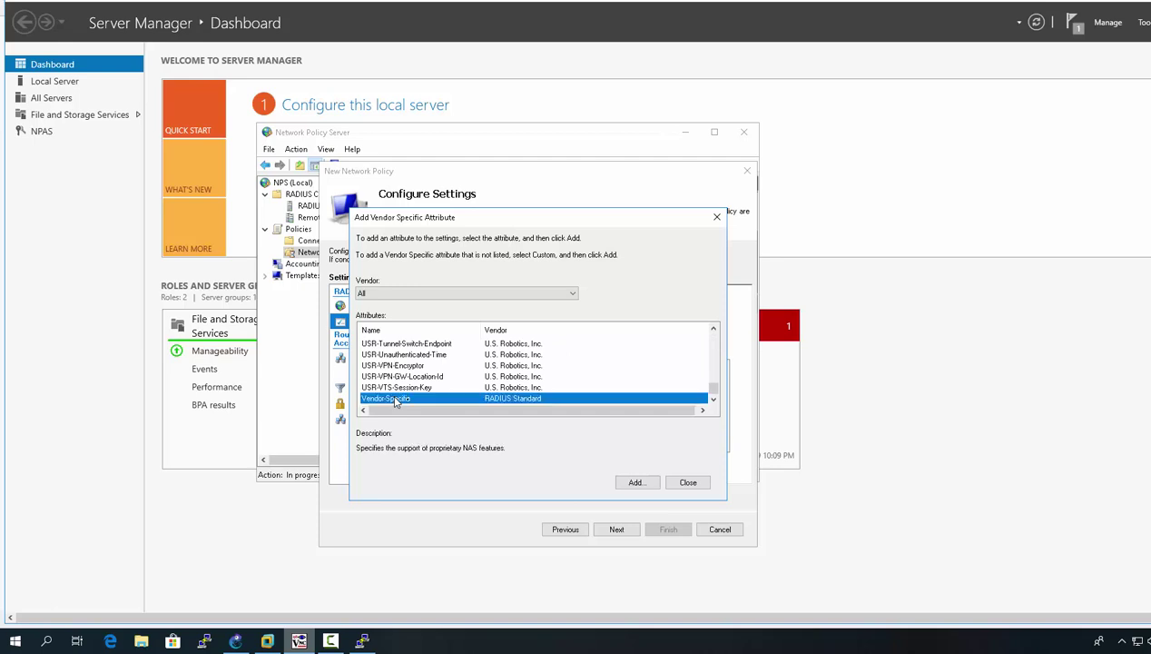
pyautogui.click(632, 484)
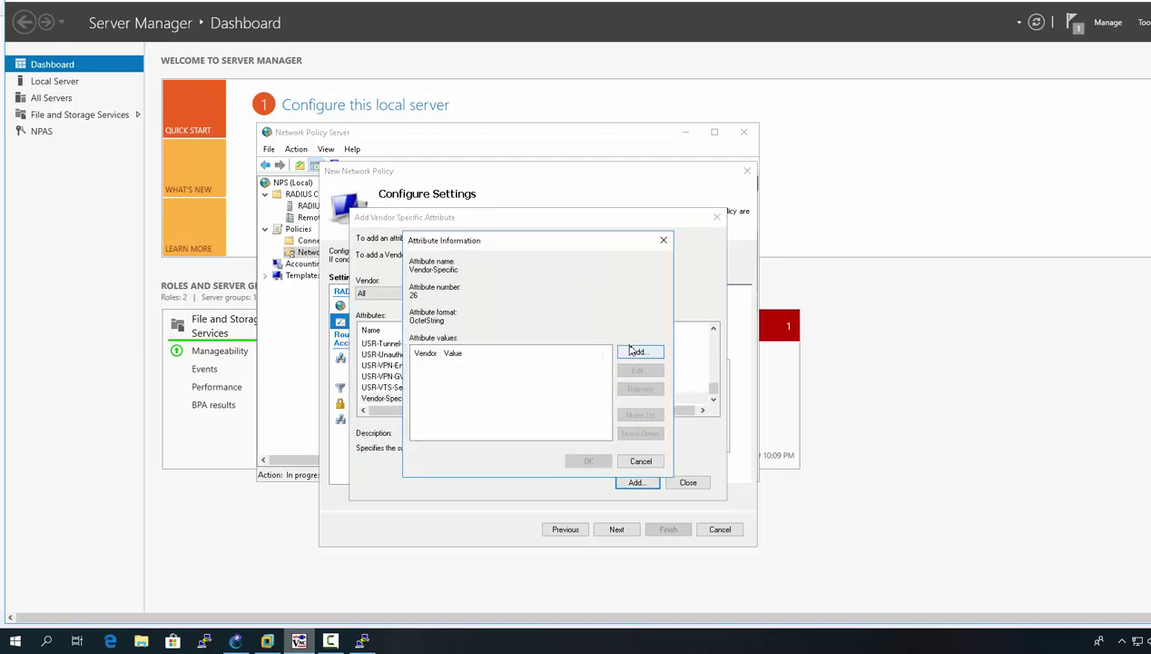
pyautogui.click(635, 353)
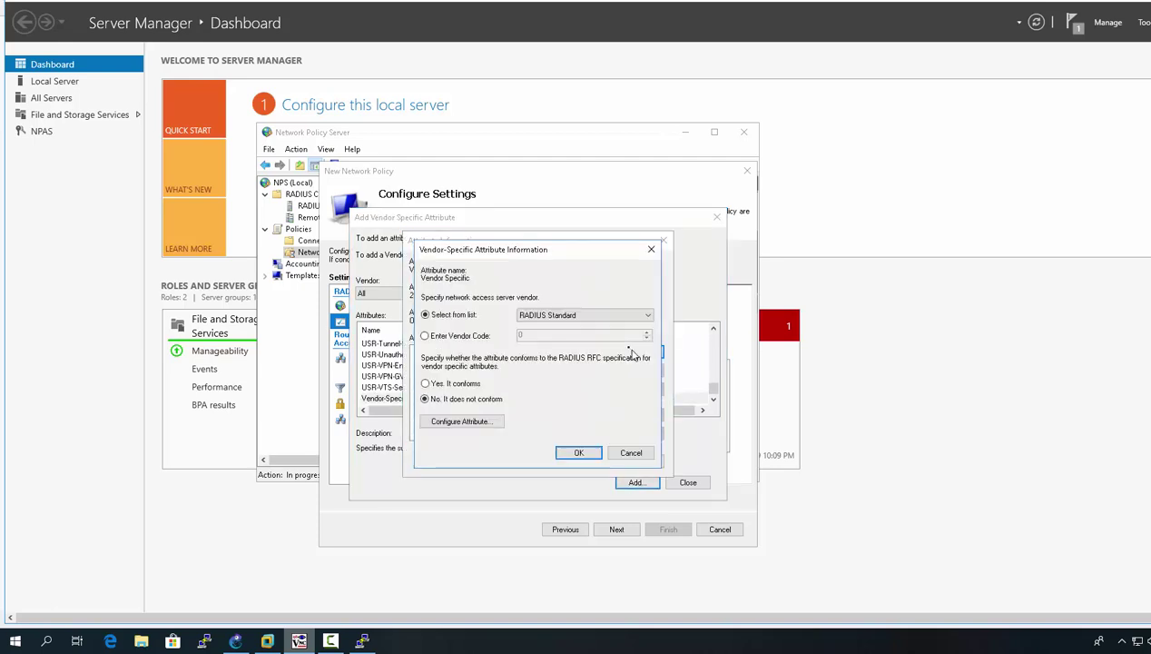
pyautogui.click(583, 318)
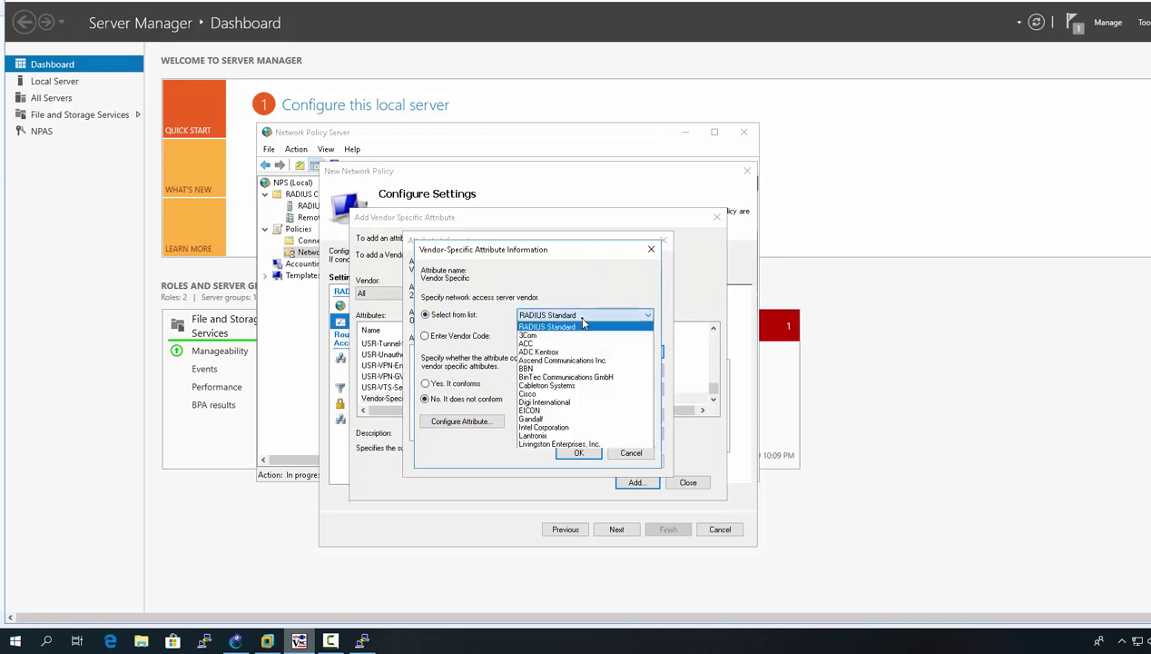
pyautogui.click(569, 396)
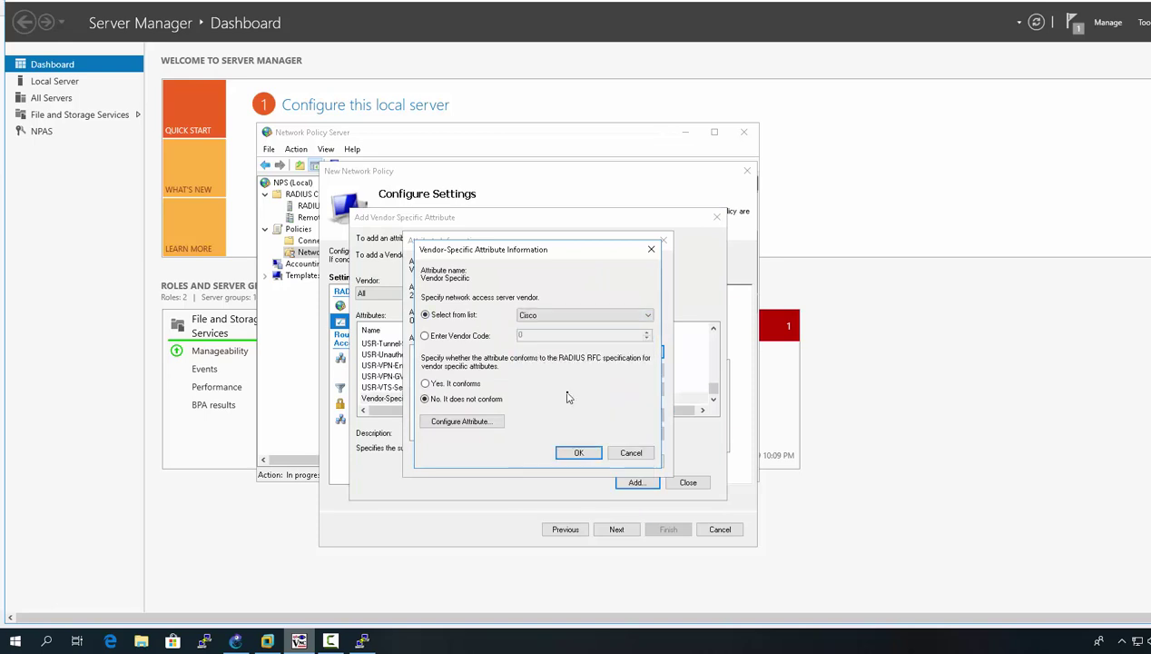
pyautogui.click(468, 384)
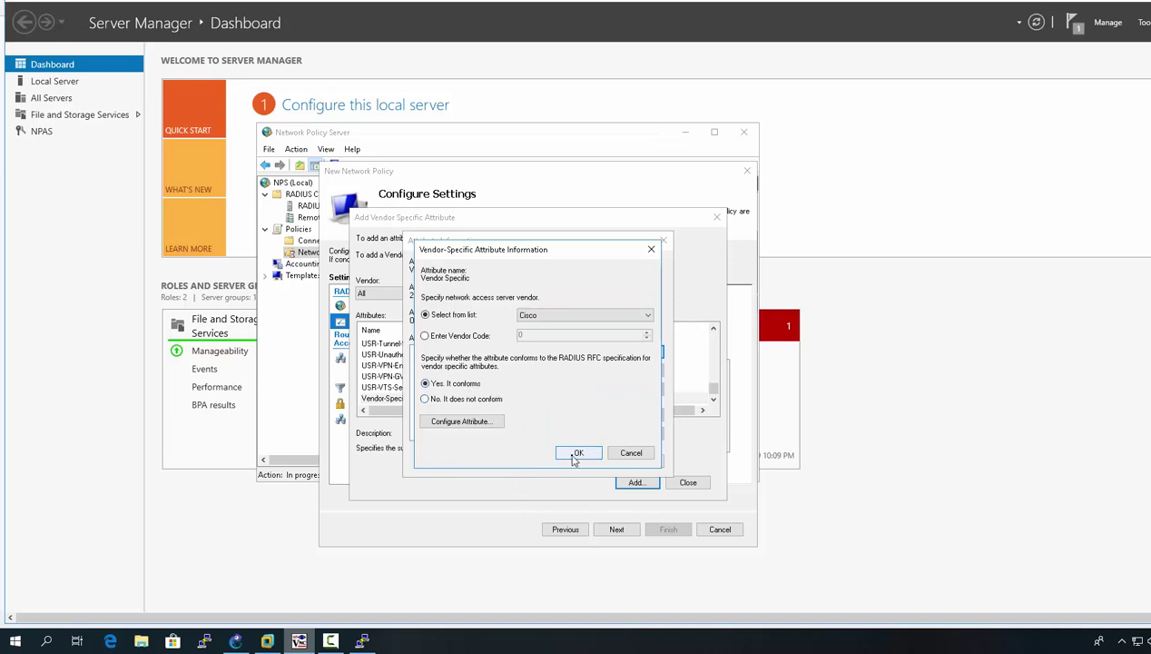
pyautogui.click(467, 421)
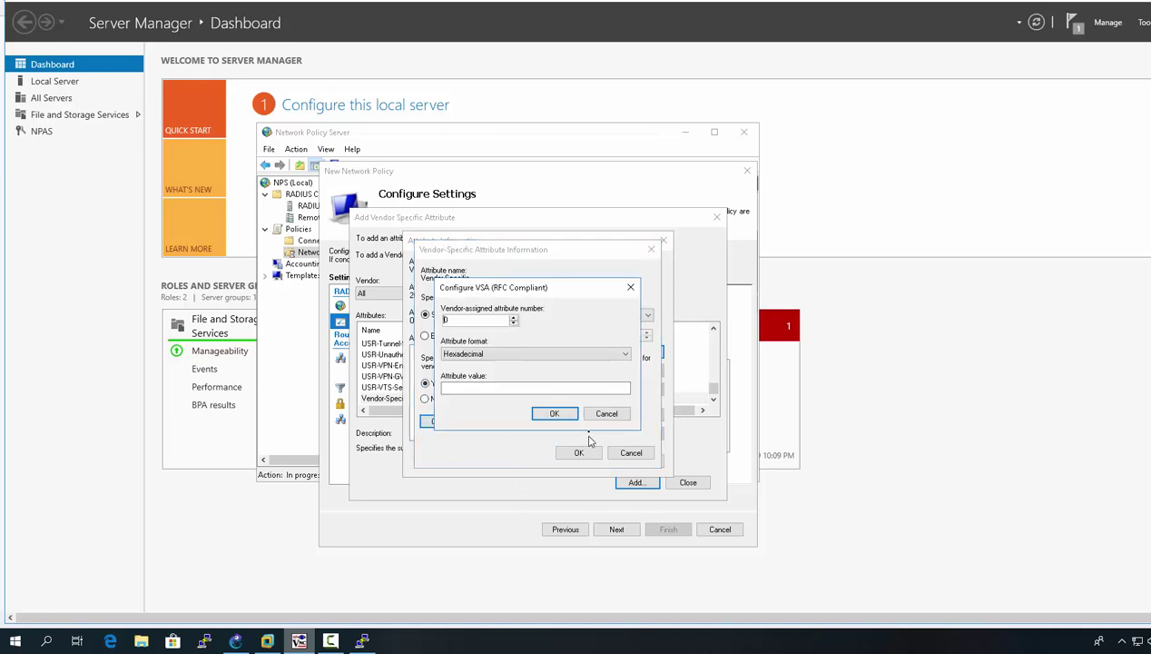
# Step: Enter the String value shell:priv-lvl=1 for the Cisco attribute and add it once to the policy
pyautogui.click(503, 385)
pyautogui.write('e')
pyautogui.click(458, 355)
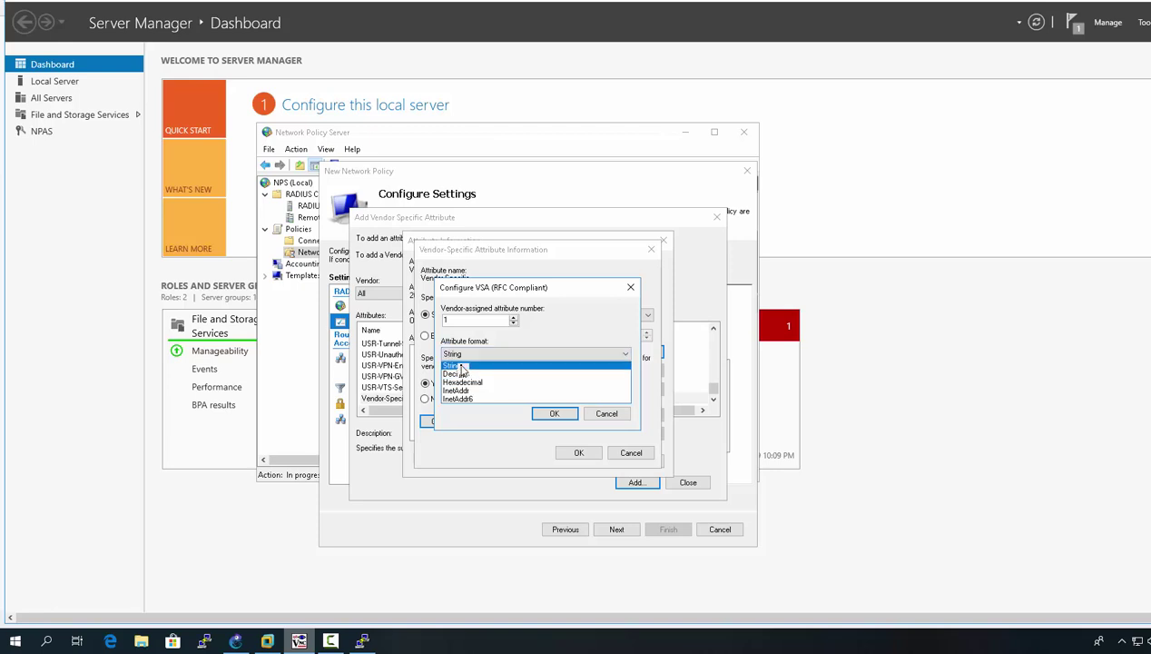
pyautogui.click(458, 365)
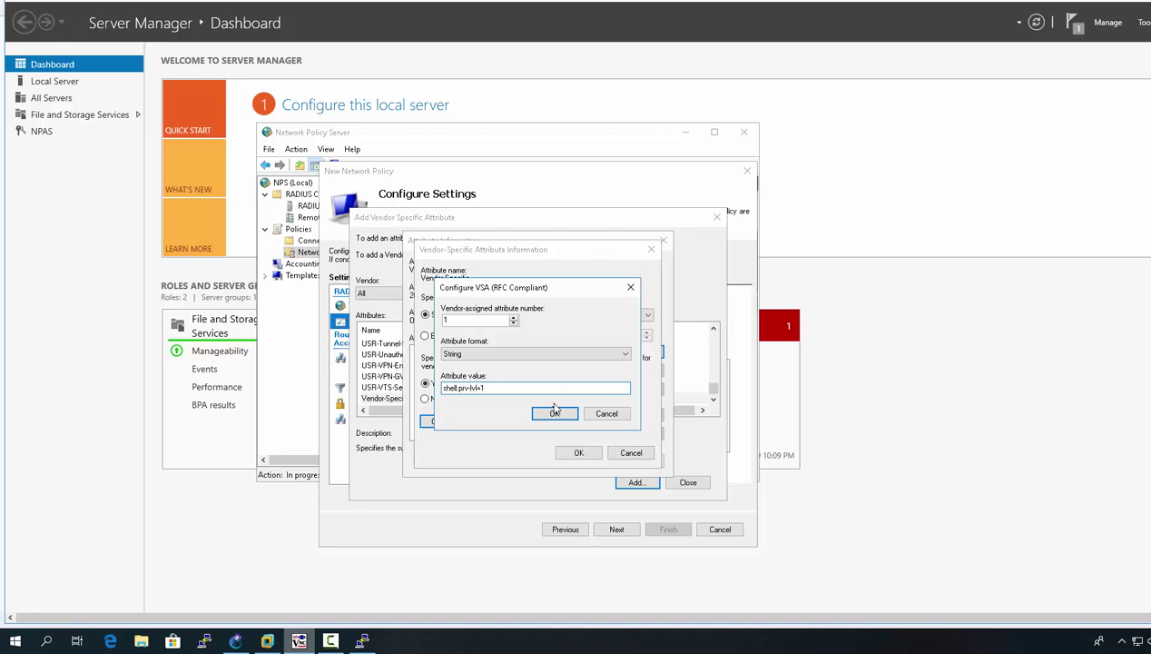
pyautogui.click(554, 414)
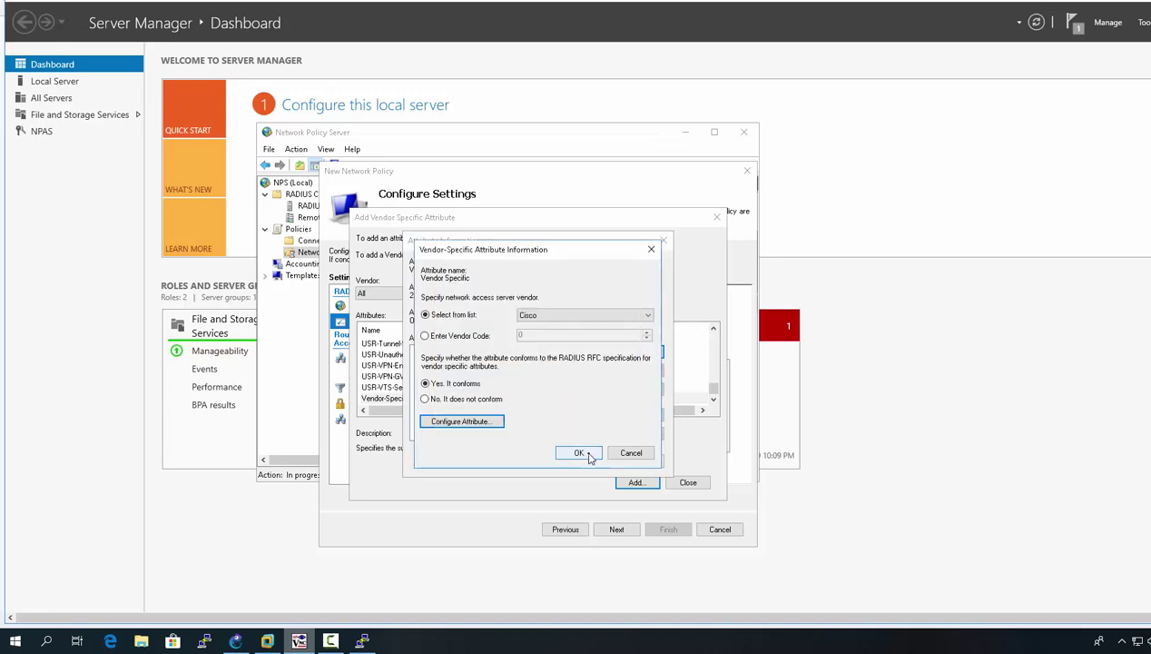
pyautogui.click(588, 457)
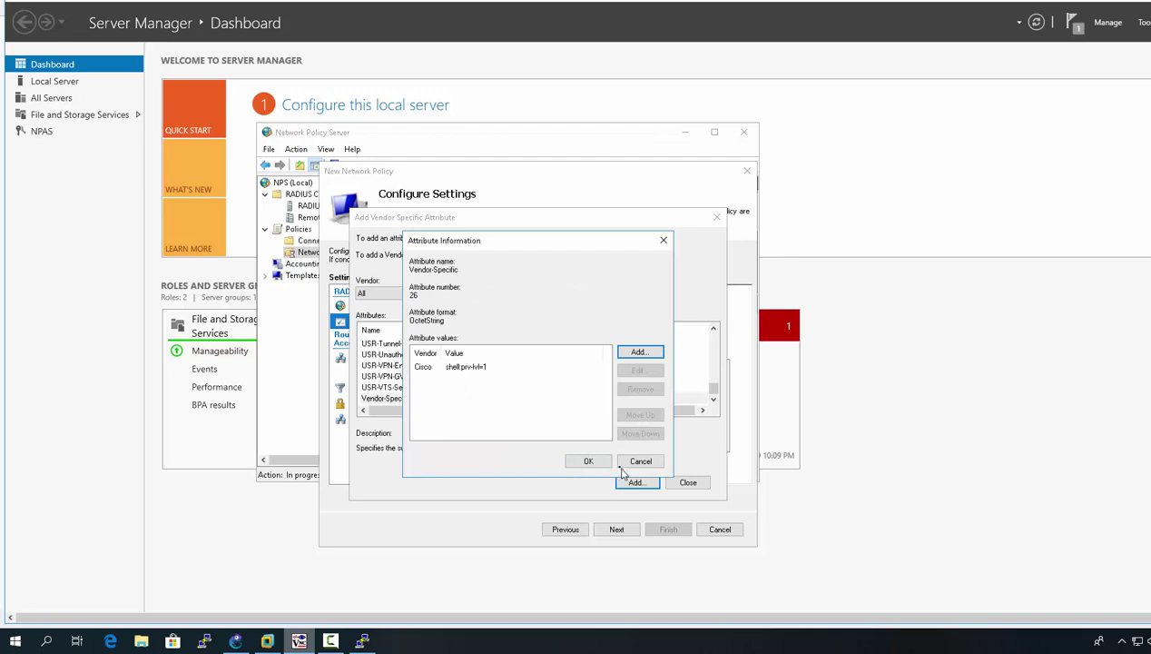
pyautogui.click(599, 461)
pyautogui.click(642, 484)
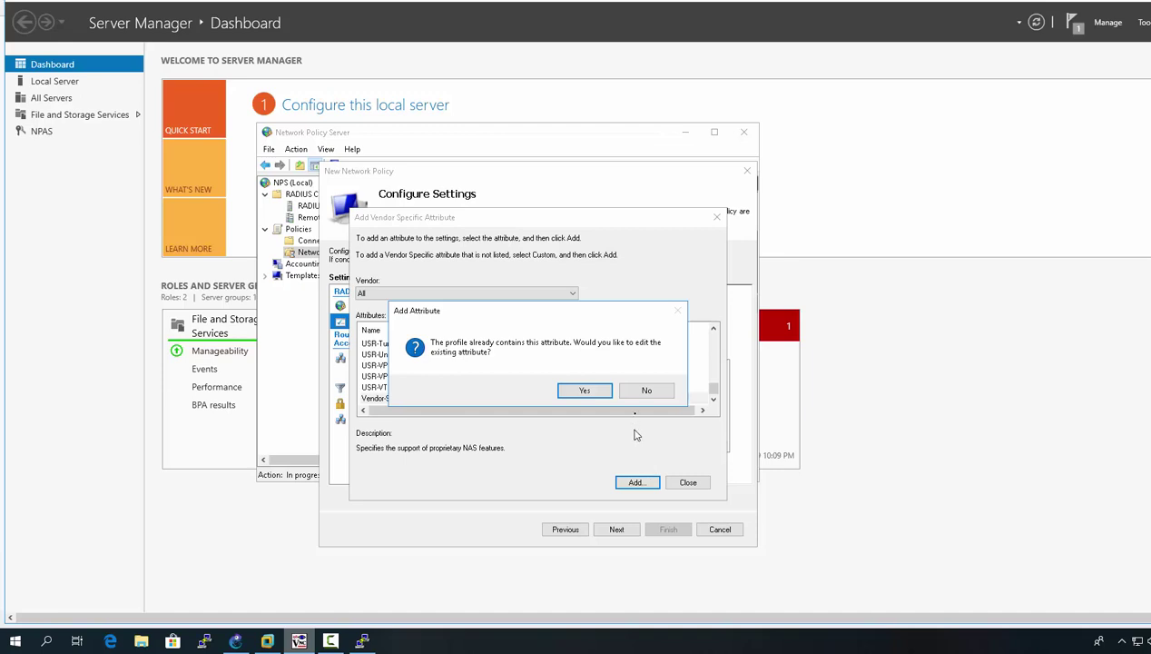
pyautogui.click(635, 398)
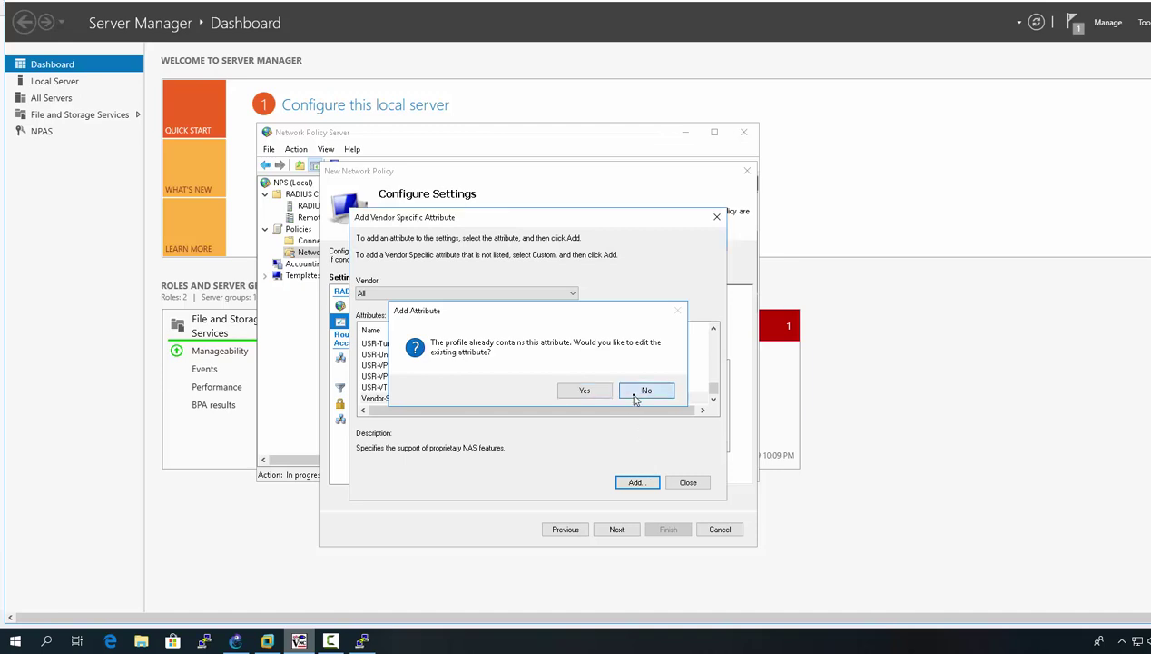
pyautogui.click(684, 481)
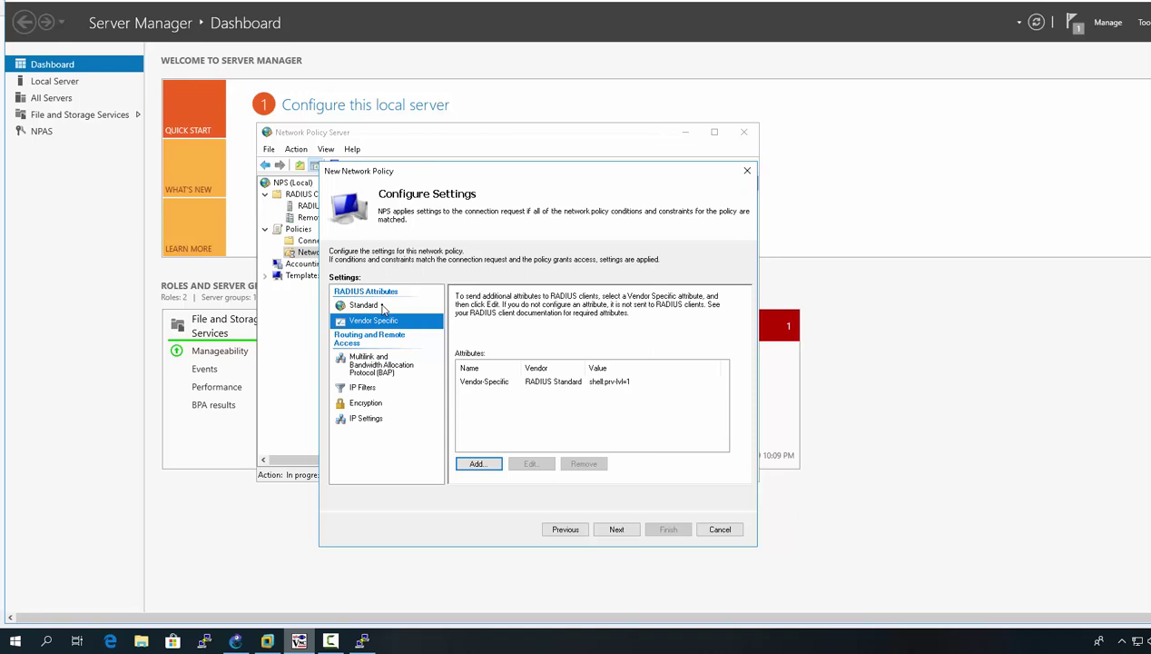
# Step: Review the Standard and Vendor Specific attributes, including shell:priv-lvl=1
pyautogui.click(626, 384)
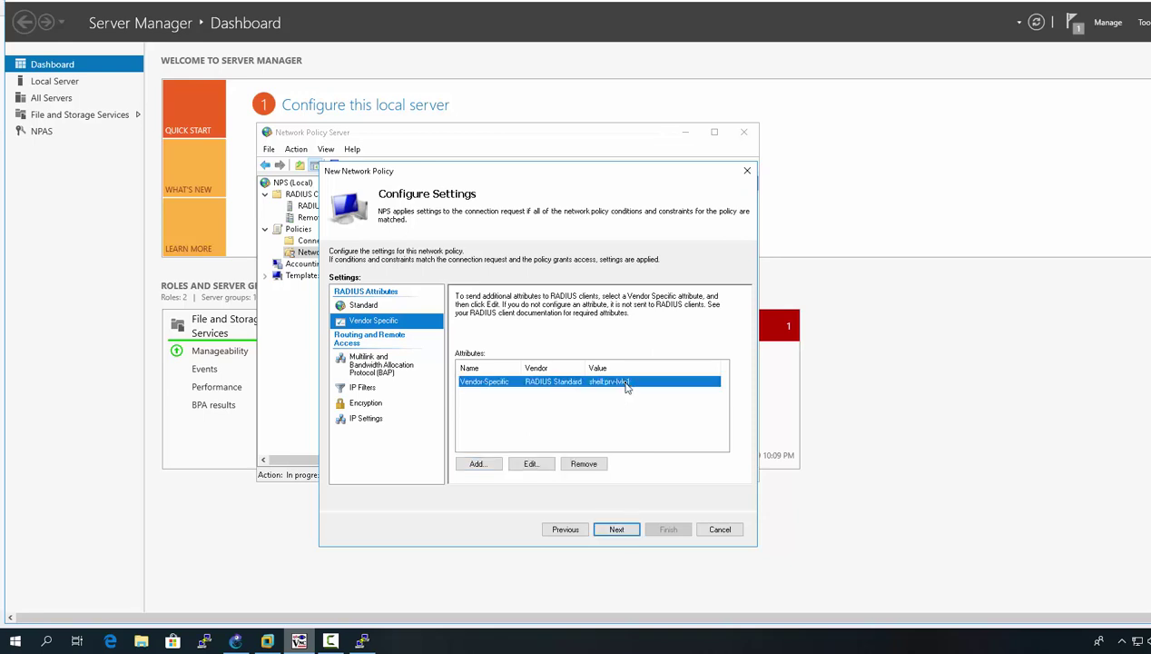
pyautogui.click(371, 307)
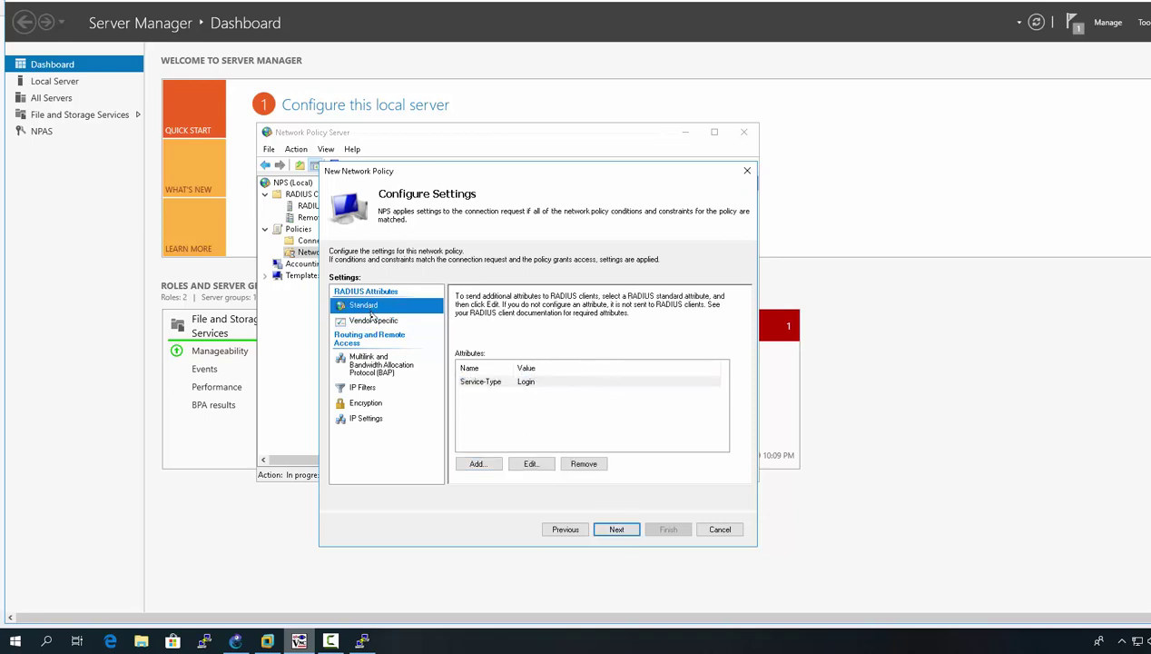
pyautogui.click(374, 322)
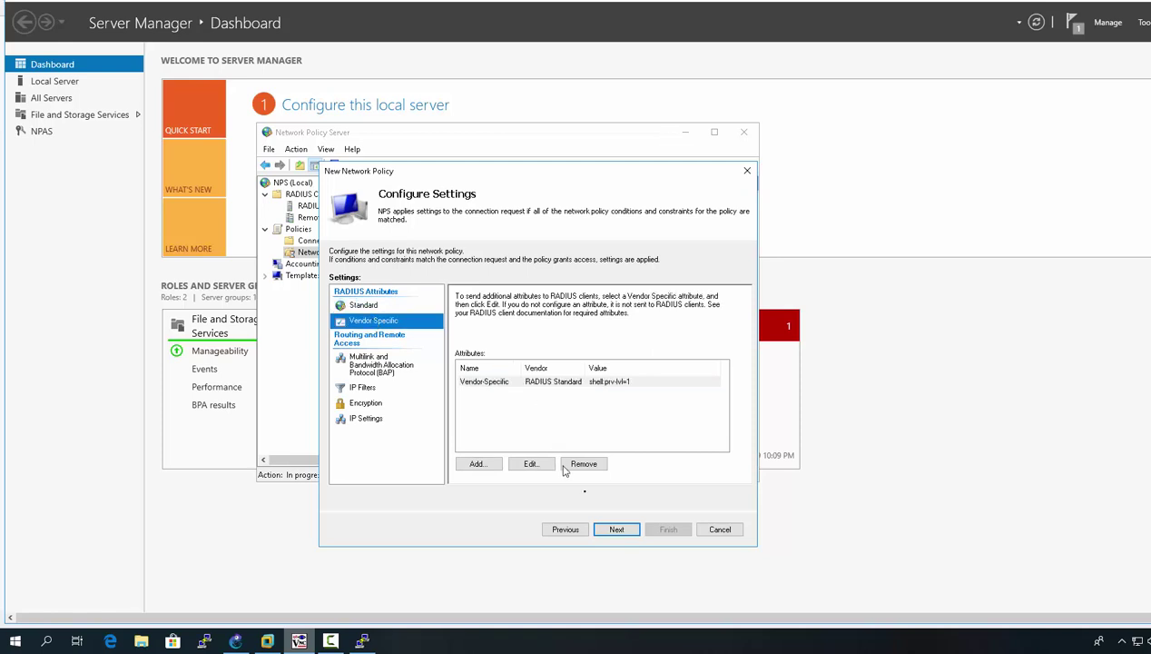
# Step: Finish PRIV1_POLICY and confirm SW1 at 172.16.0.253 is listed as a RADIUS client
pyautogui.click(616, 529)
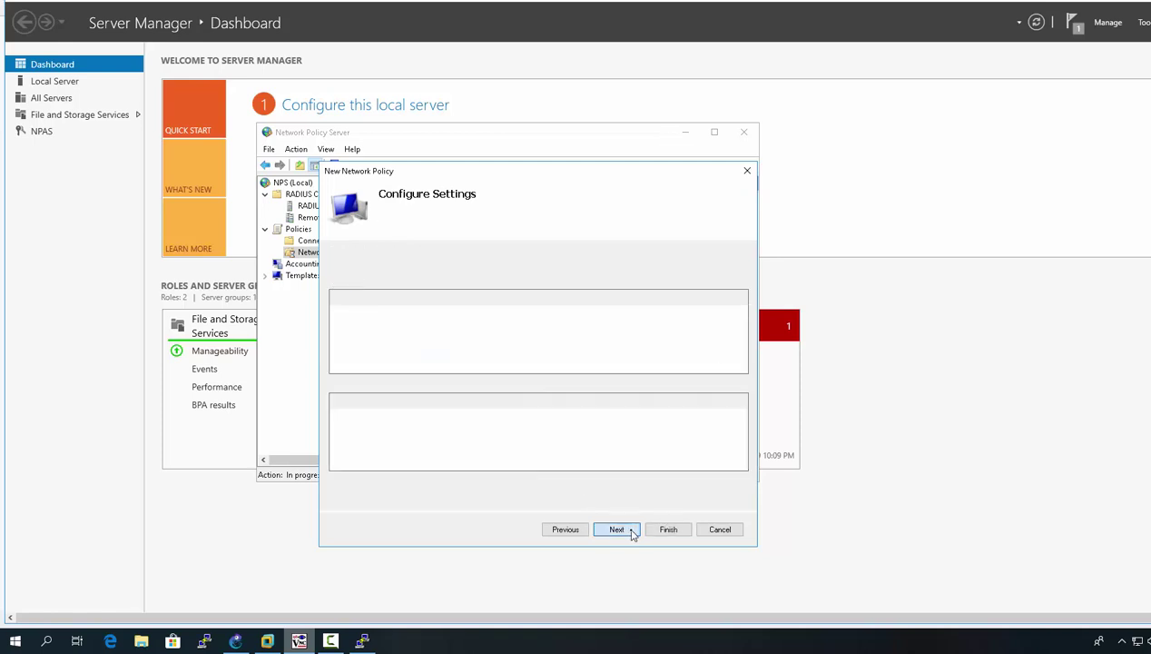
pyautogui.click(667, 532)
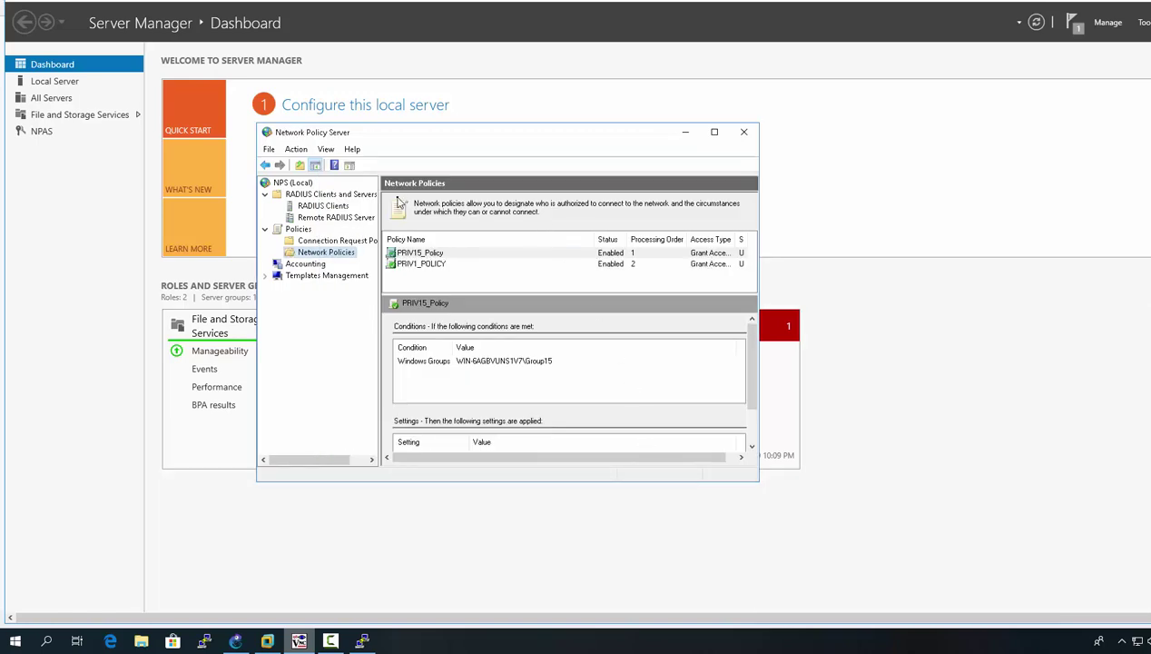
pyautogui.click(334, 207)
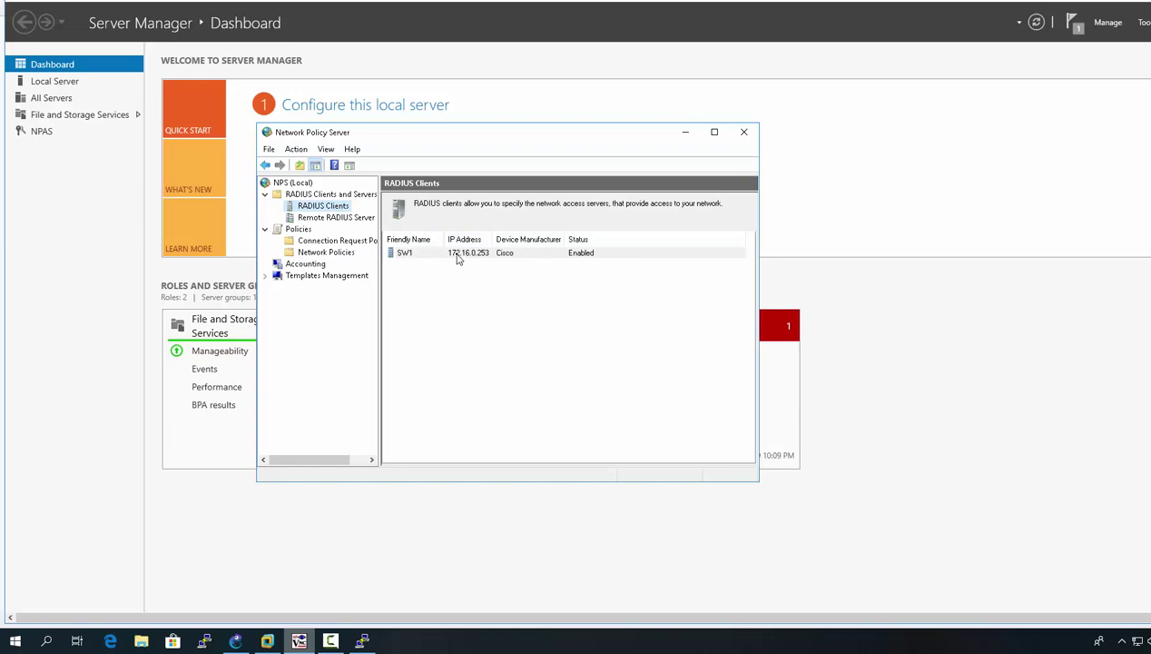
pyautogui.click(235, 641)
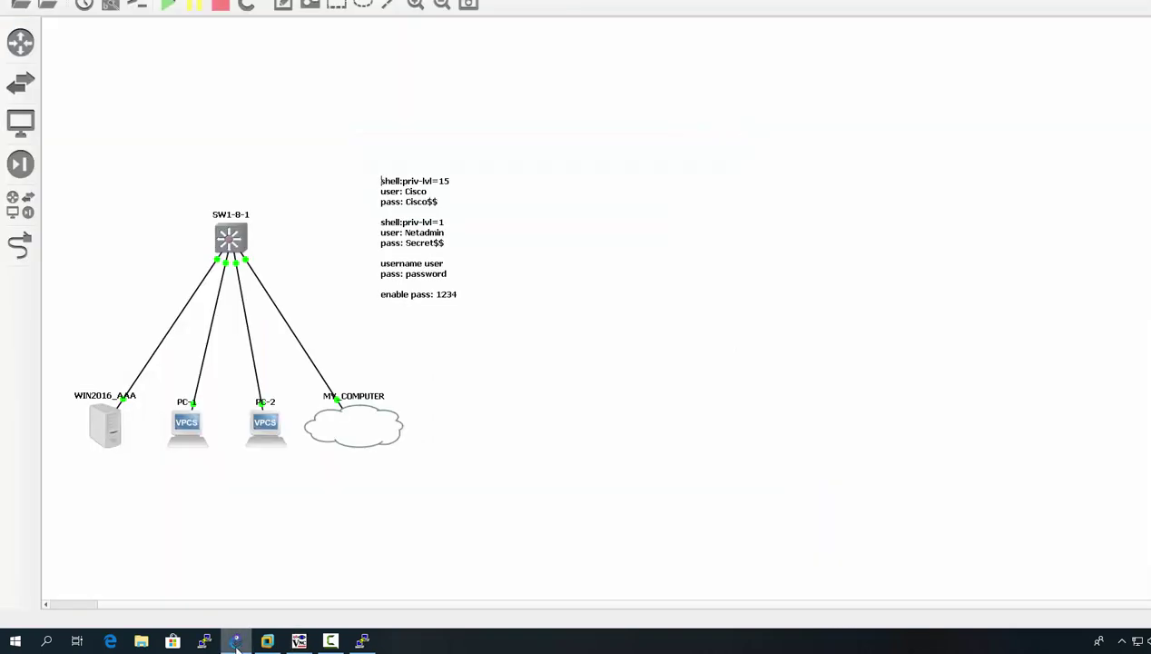
# Step: Run 'en' and 'show ip int b' on SW1-8-1 to confirm Vlan1 is up at 172.16.0.253
pyautogui.doubleClick(229, 242)
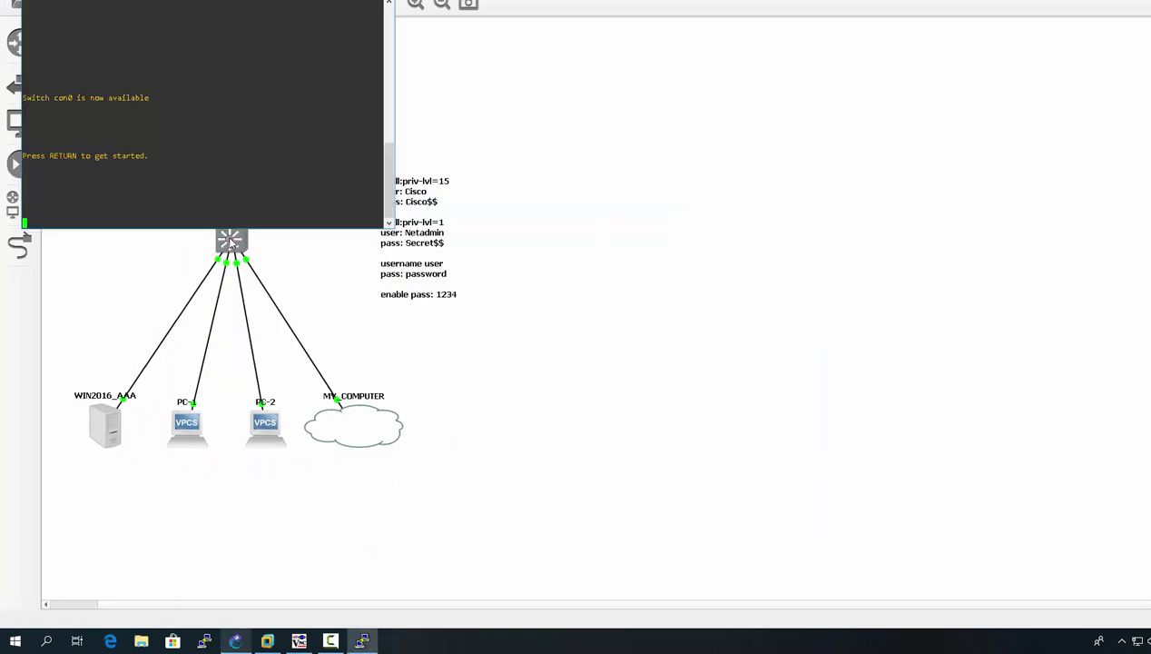
pyautogui.press('Return')
pyautogui.press('Return')
pyautogui.press('Return')
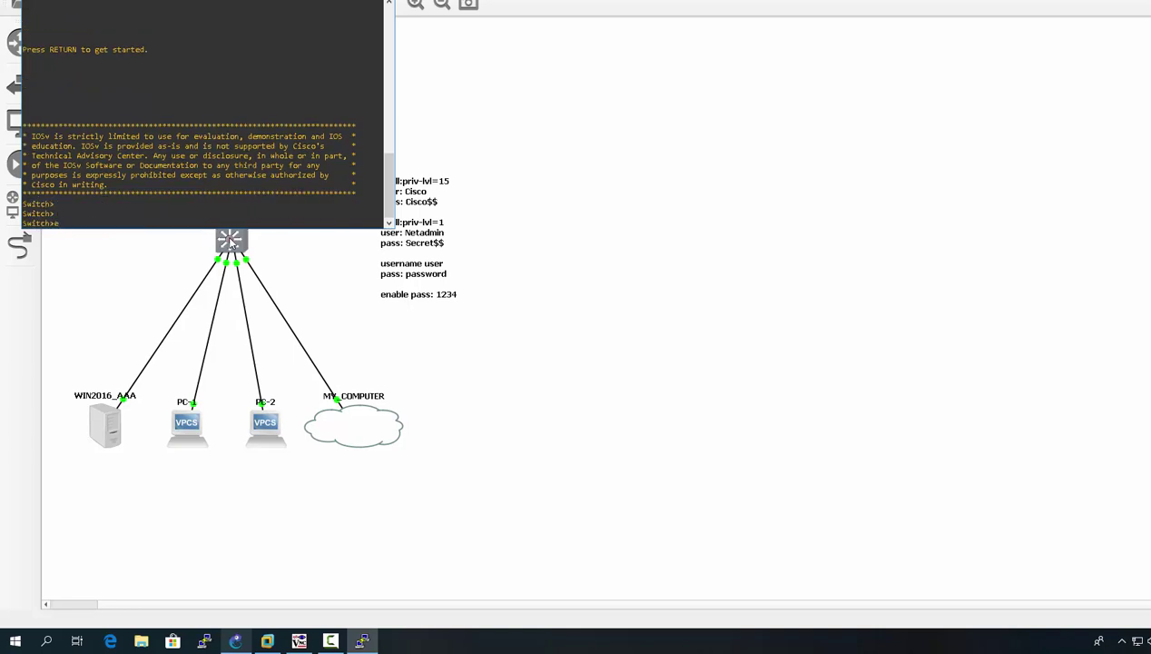
pyautogui.write('en')
pyautogui.press('Return')
pyautogui.write('show ')
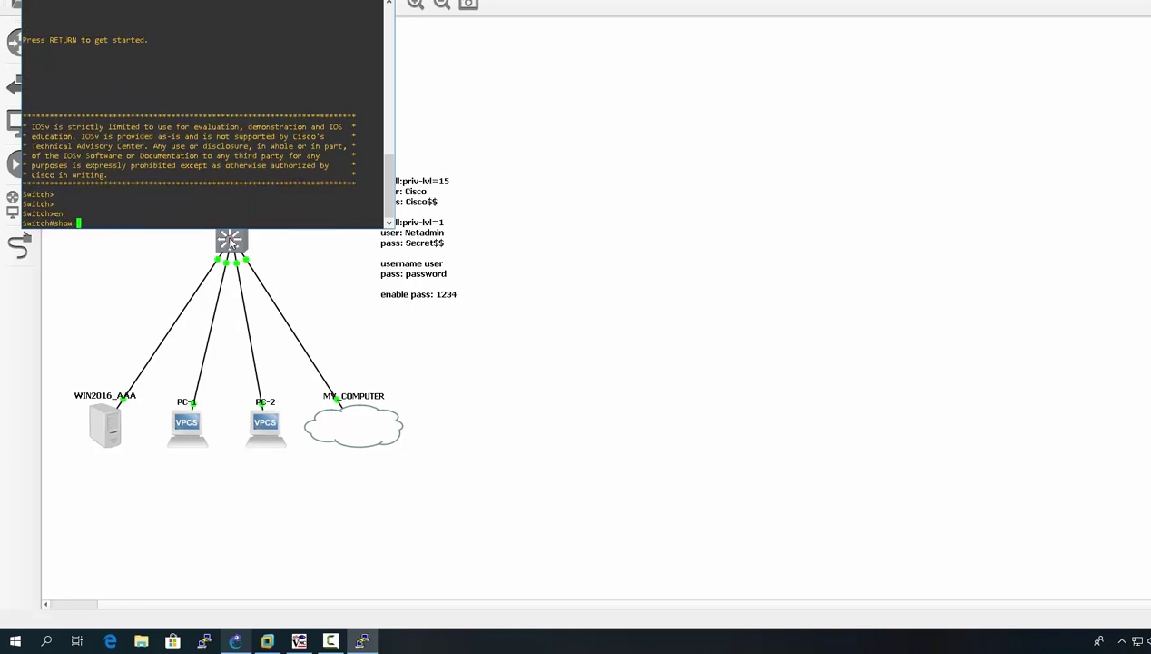
pyautogui.write('ip int b')
pyautogui.press('Return')
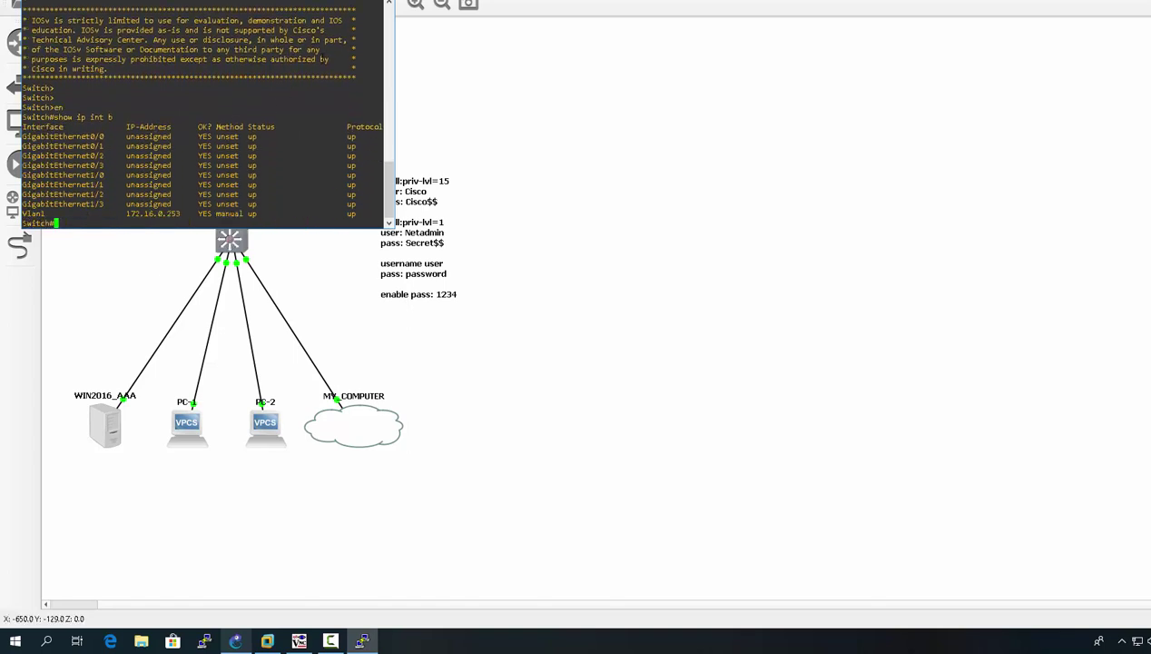
pyautogui.click(378, 2)
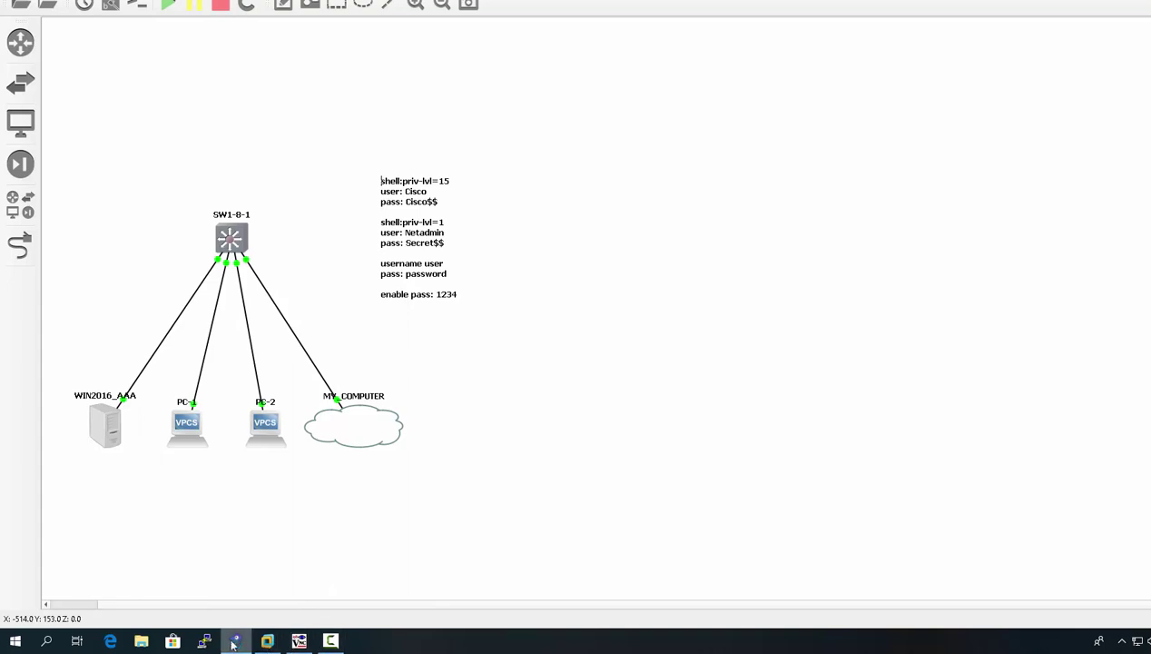
pyautogui.click(299, 641)
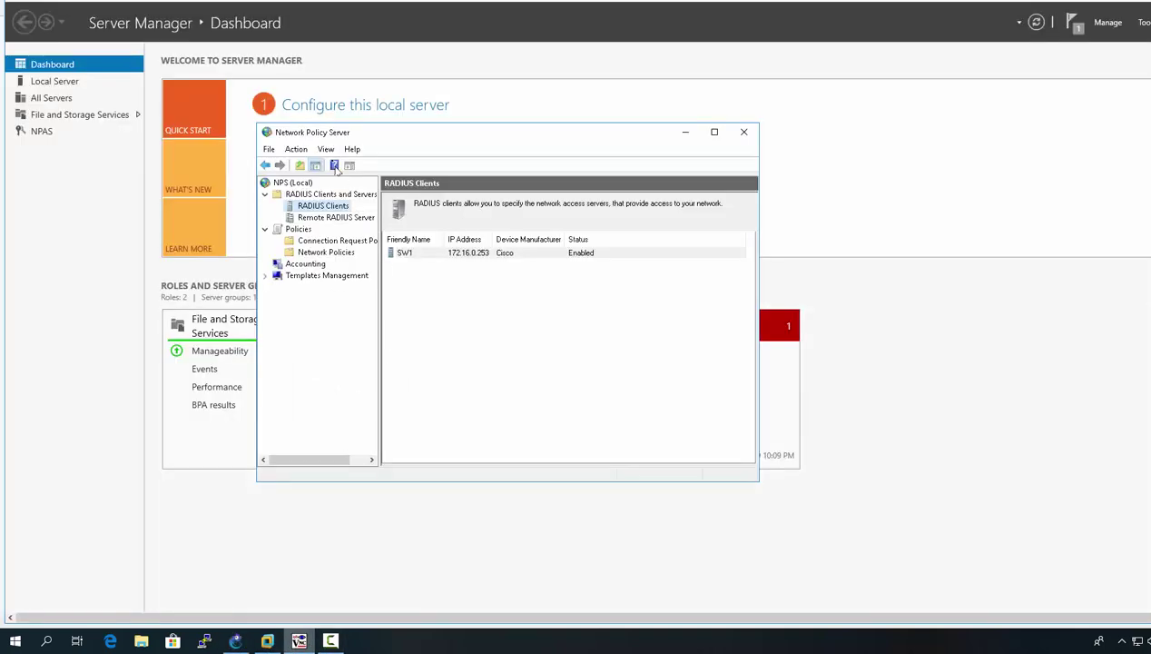
pyautogui.doubleClick(471, 253)
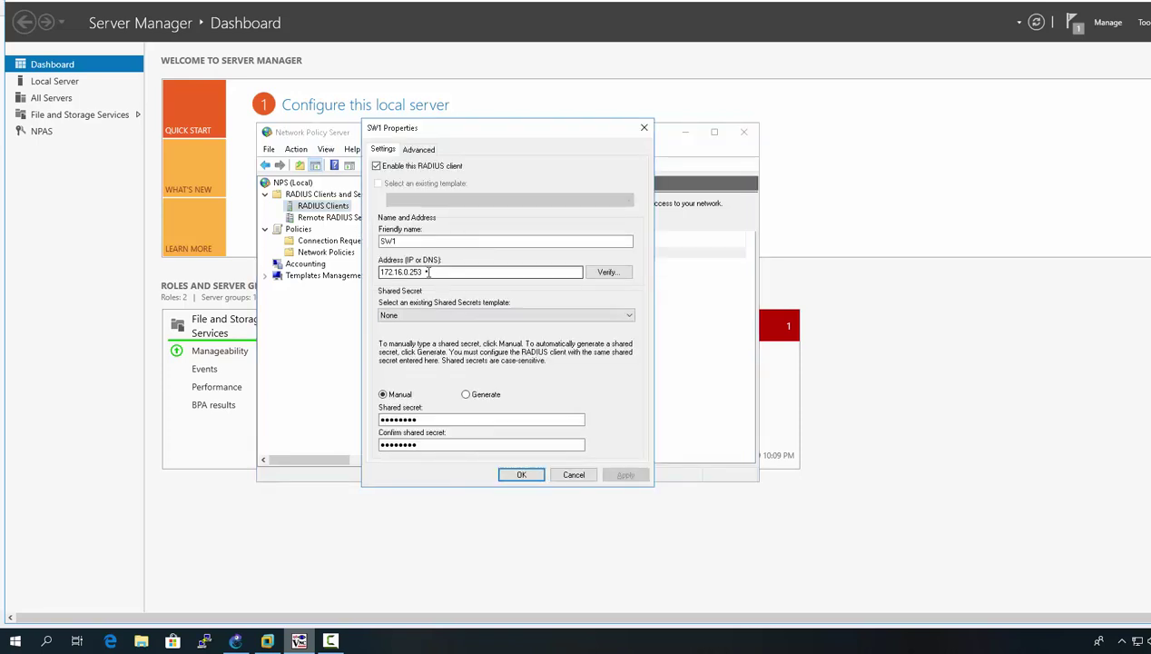
pyautogui.moveTo(424, 272); pyautogui.dragTo(376, 278)
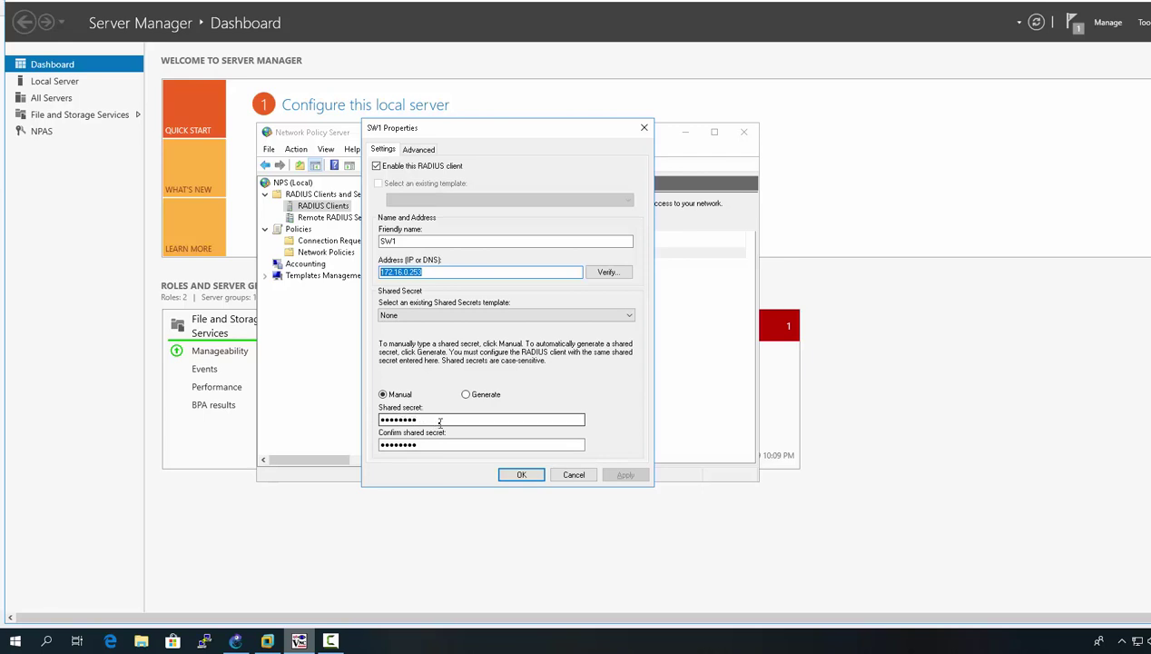
pyautogui.click(423, 150)
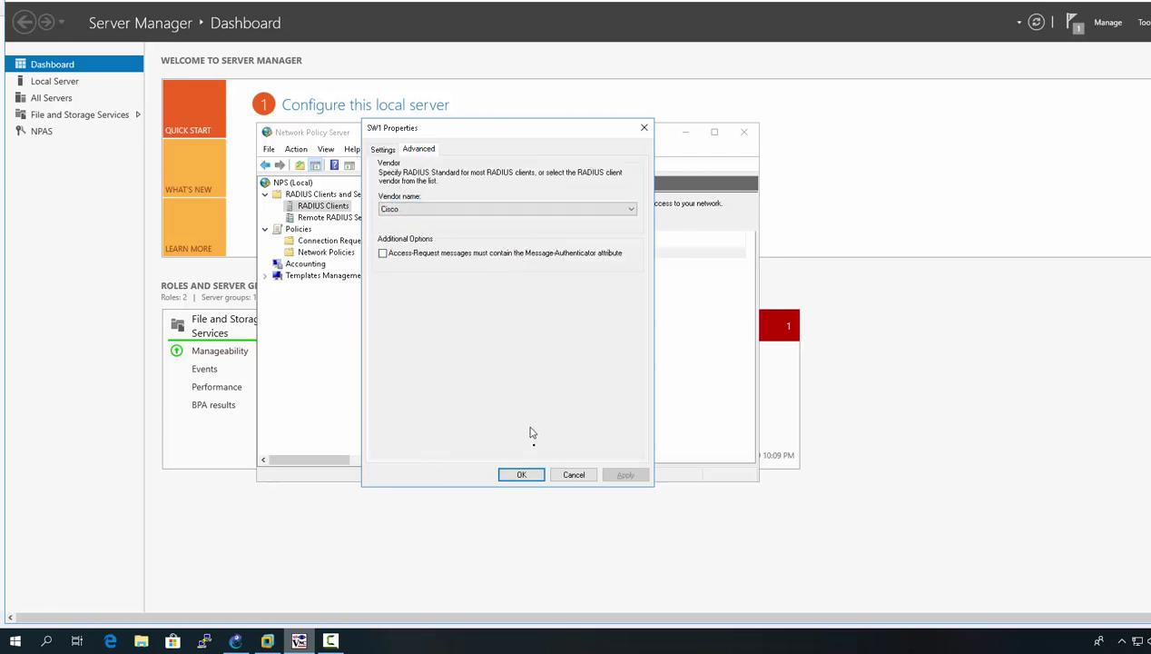
pyautogui.click(522, 475)
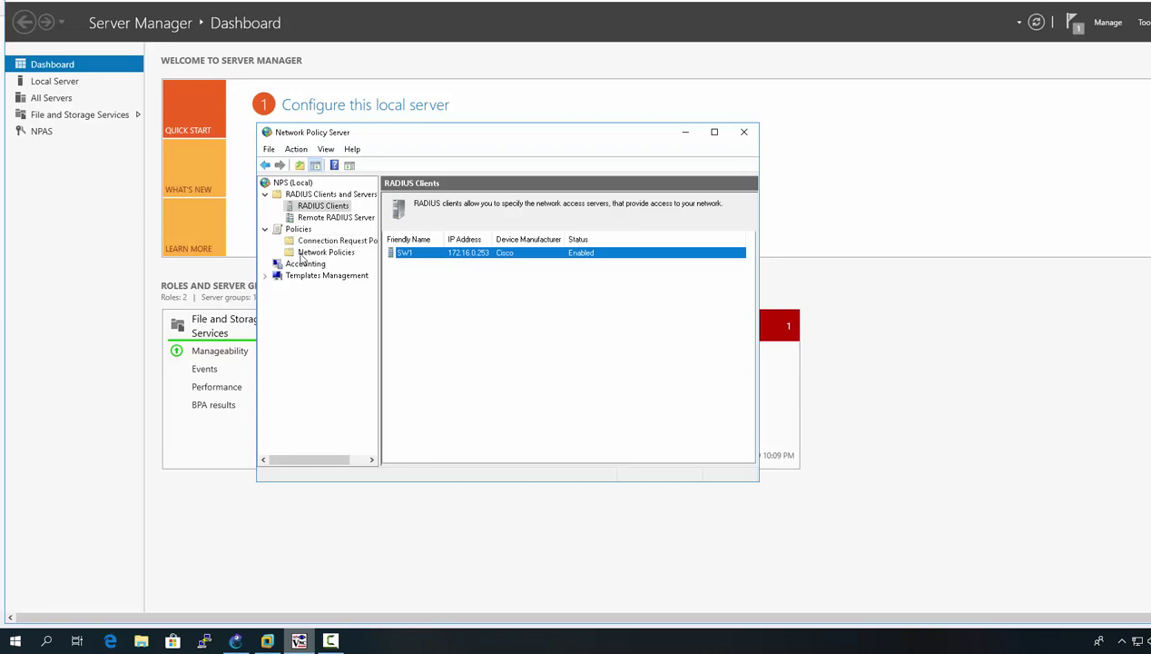
# Step: Compare the conditions of PRIV15_Policy (Group15) and PRIV1_POLICY (Group1) in Network Policies
pyautogui.click(313, 253)
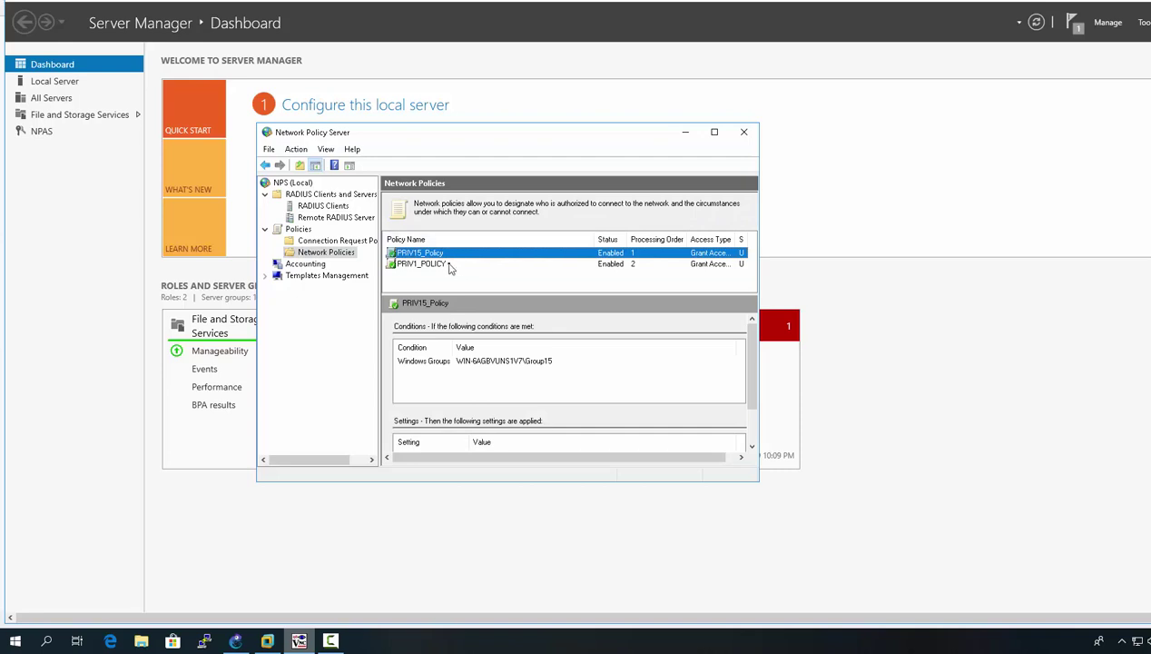
pyautogui.click(448, 264)
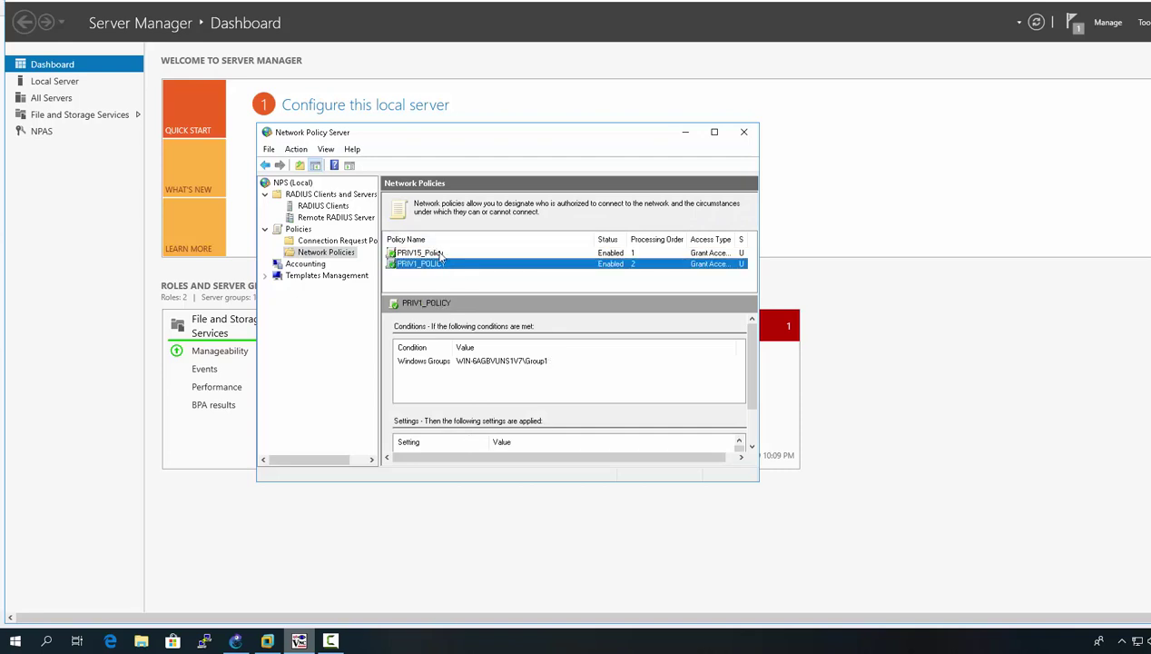
pyautogui.click(441, 254)
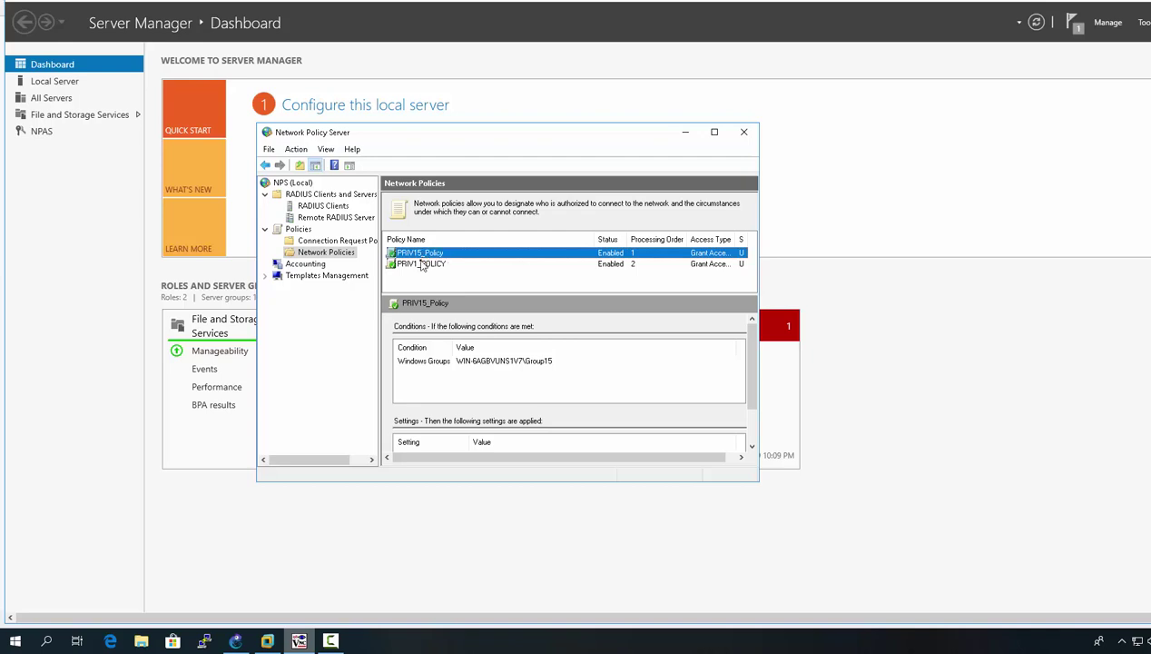
pyautogui.click(420, 264)
pyautogui.click(421, 264)
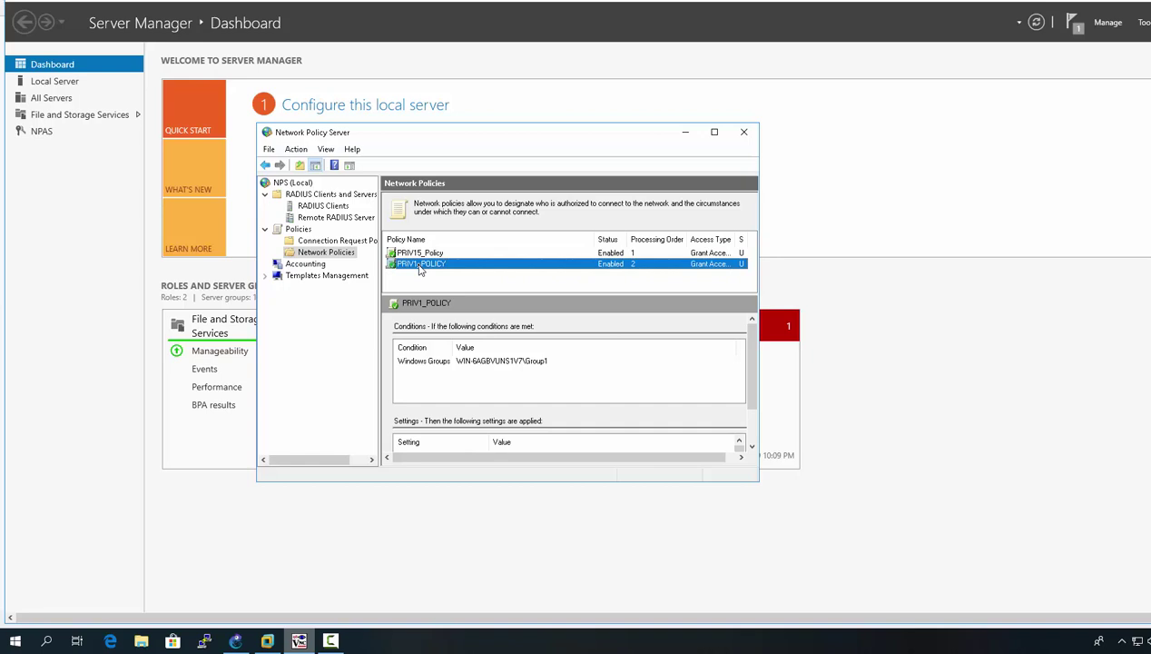